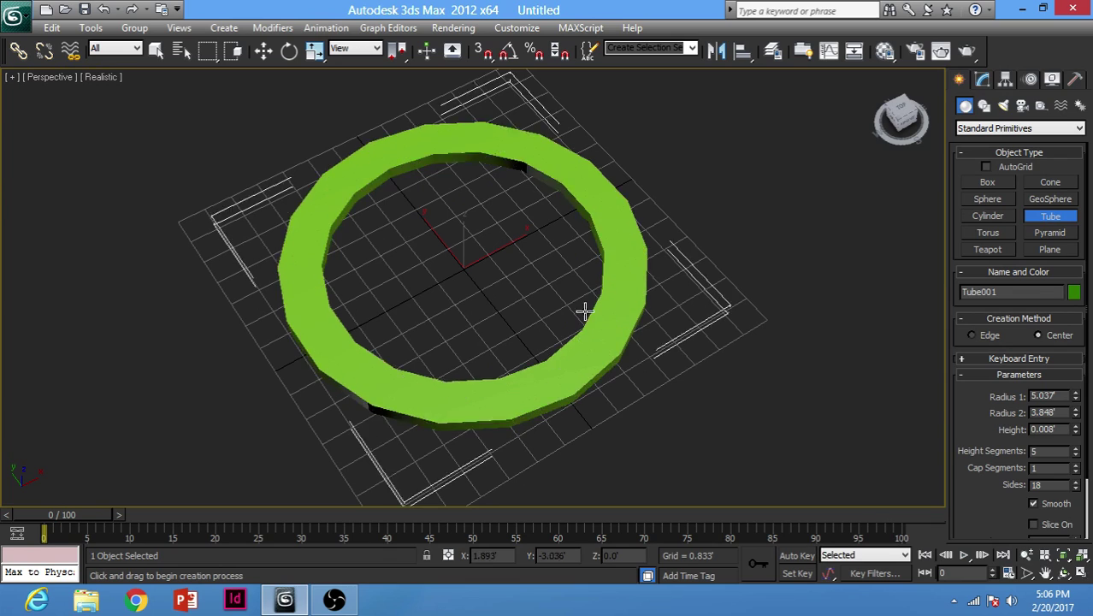
Step: Open the tube's creation parameters for modification and set Radius 1 to 6.246'
middle_click_drag(608, 315, 663, 306, "alt")
scroll(663, 305, "up", 2)
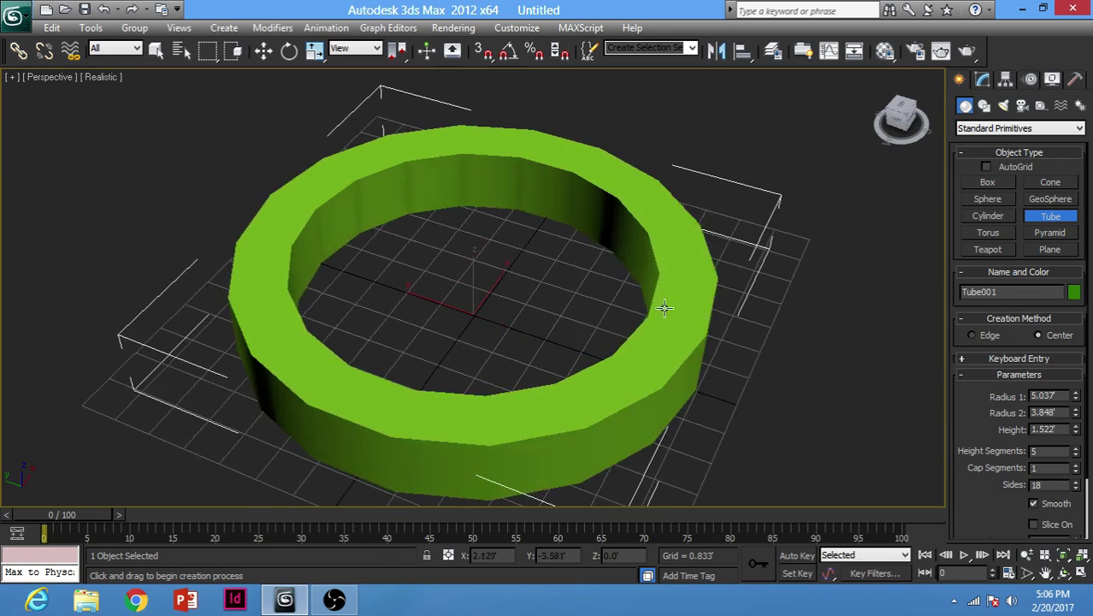
scroll(664, 306, "down", 3)
left_click(263, 52)
middle_click_drag(554, 209, 604, 205, "alt")
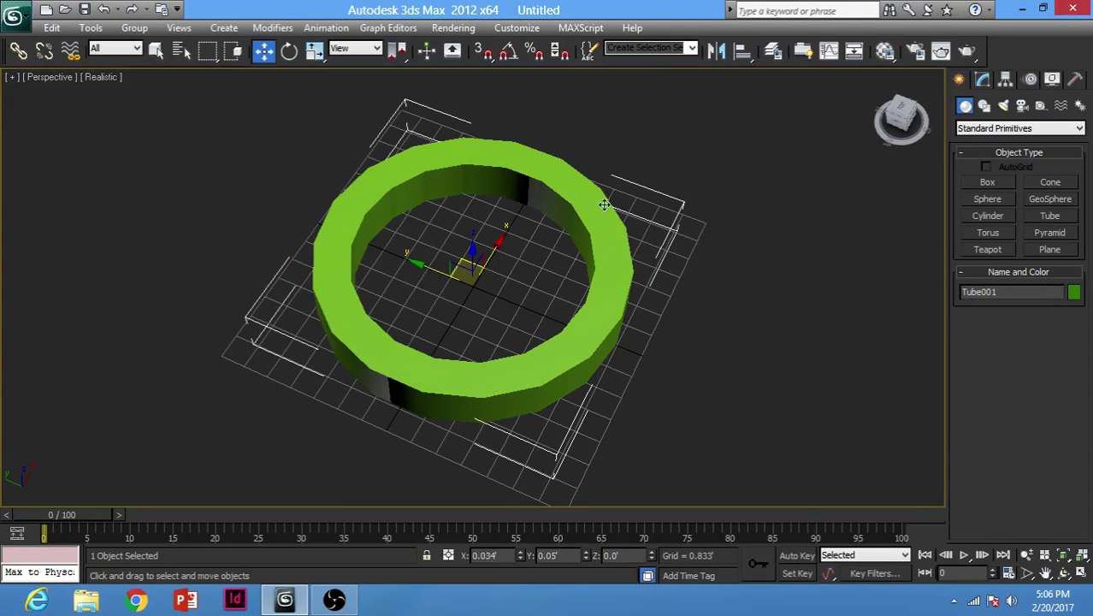
left_click(982, 79)
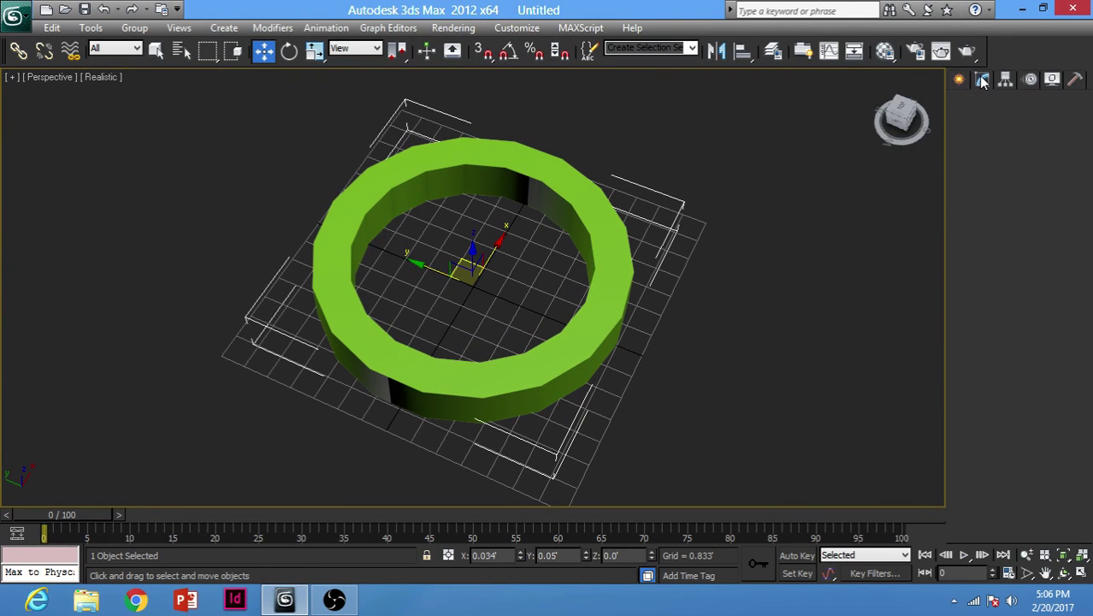
left_click_drag(1074, 313, 1075, 286)
Step: Set the tube's height to 1.811'
left_click(725, 276)
middle_click_drag(725, 276, 591, 206, "alt")
left_click_drag(829, 216, 568, 335)
middle_click_drag(569, 342, 606, 326, "alt")
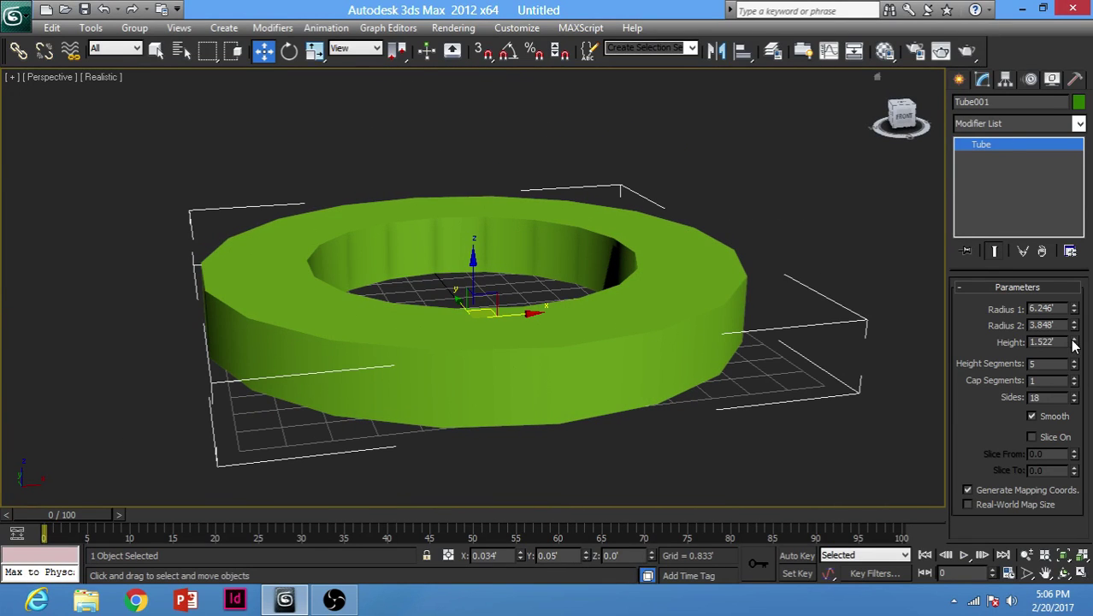
left_click_drag(1075, 343, 1075, 334)
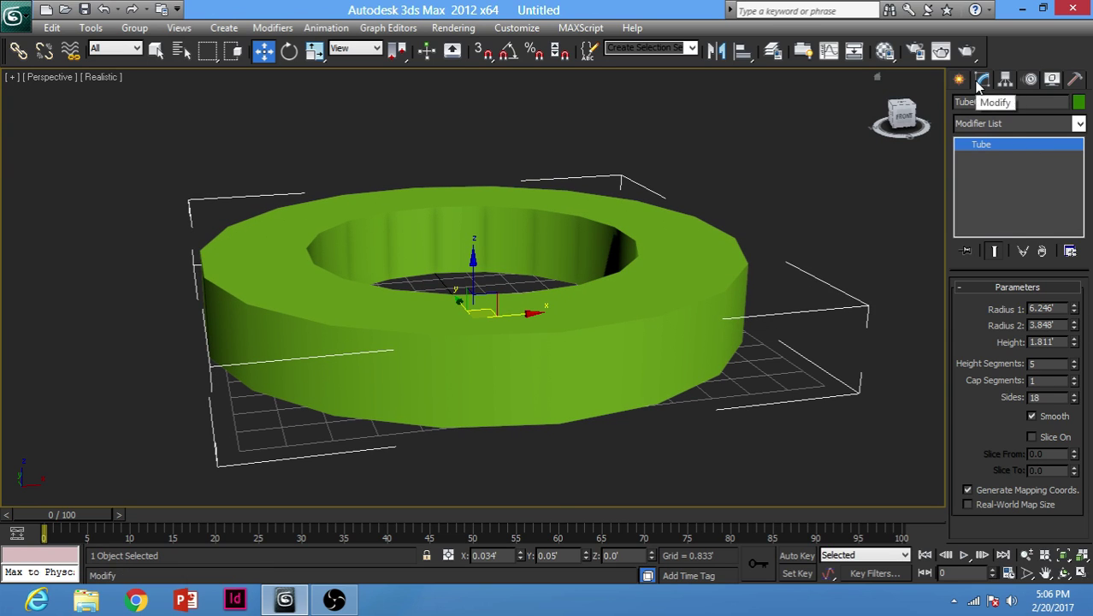
Step: Show edged faces in the perspective view and set the tube's height segments to 3
key("F4")
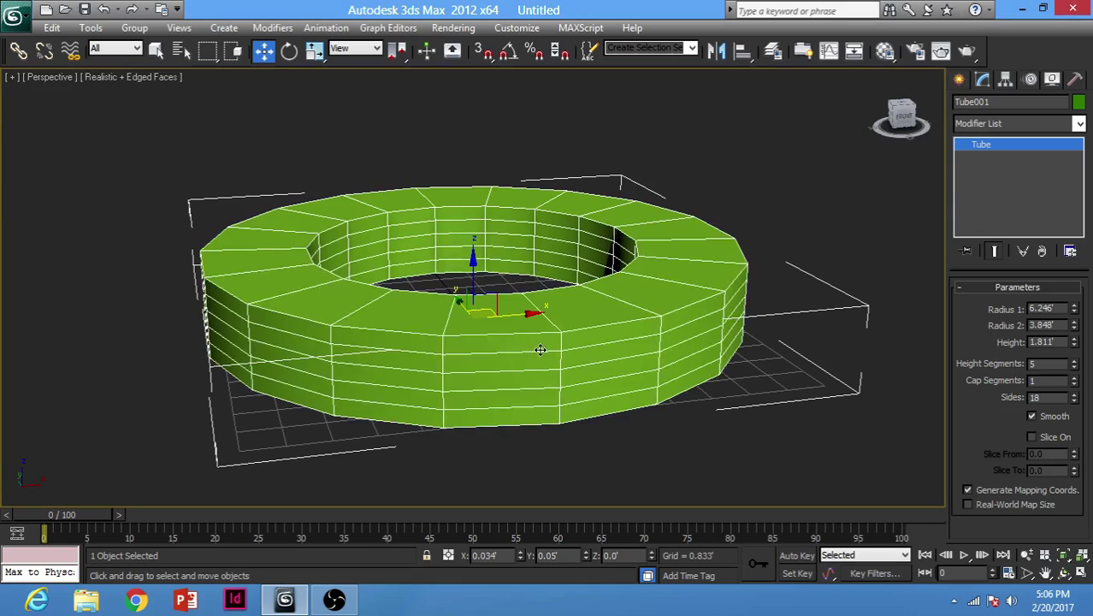
middle_click_drag(756, 348, 535, 317, "alt")
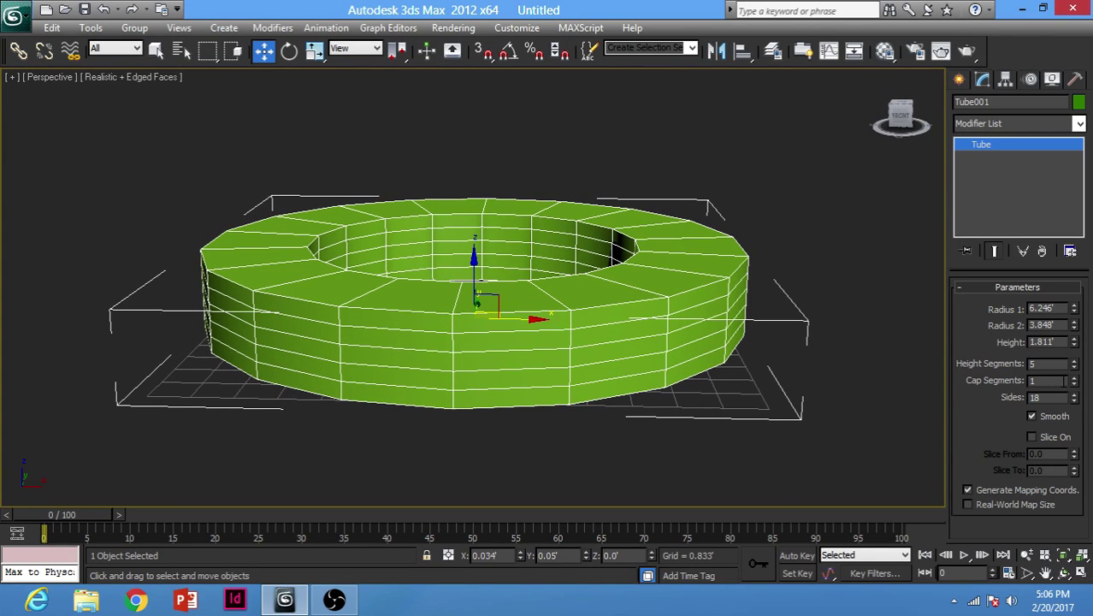
left_click(1075, 367)
left_click(1076, 367)
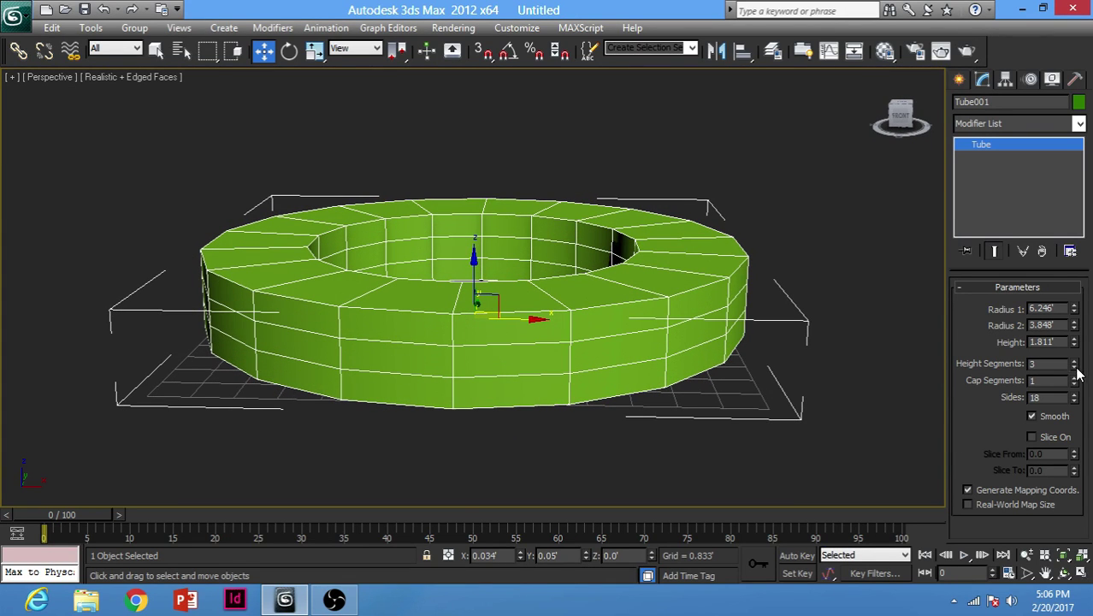
Step: Set the tube's cap segments to 3 and its sides to 31
middle_click_drag(703, 340, 778, 381, "alt")
left_click(1077, 377)
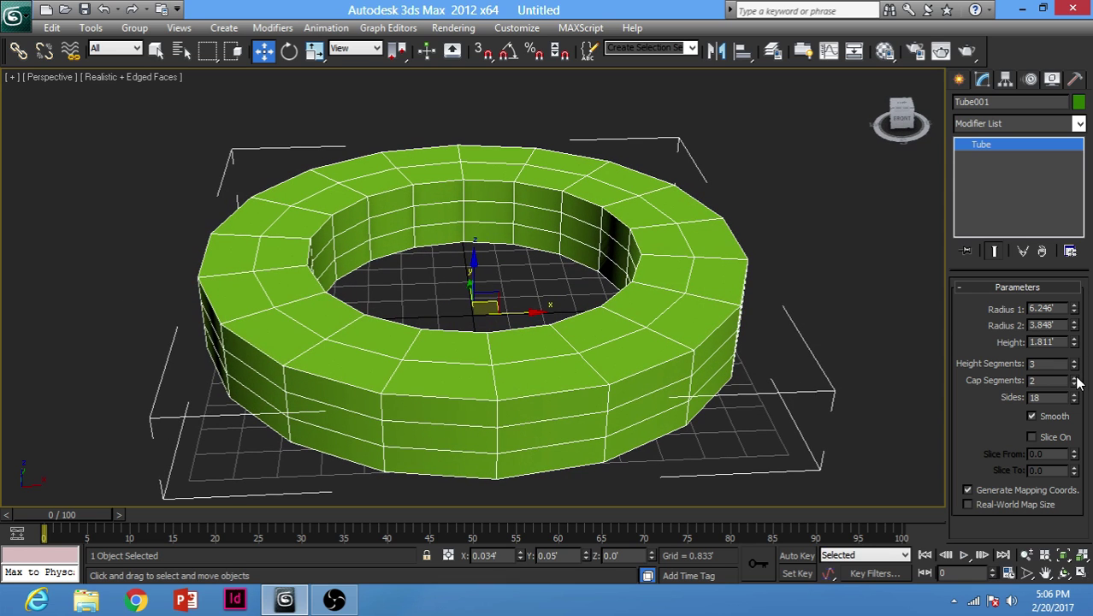
left_click(1077, 377)
left_click(1078, 377)
left_click(1076, 384)
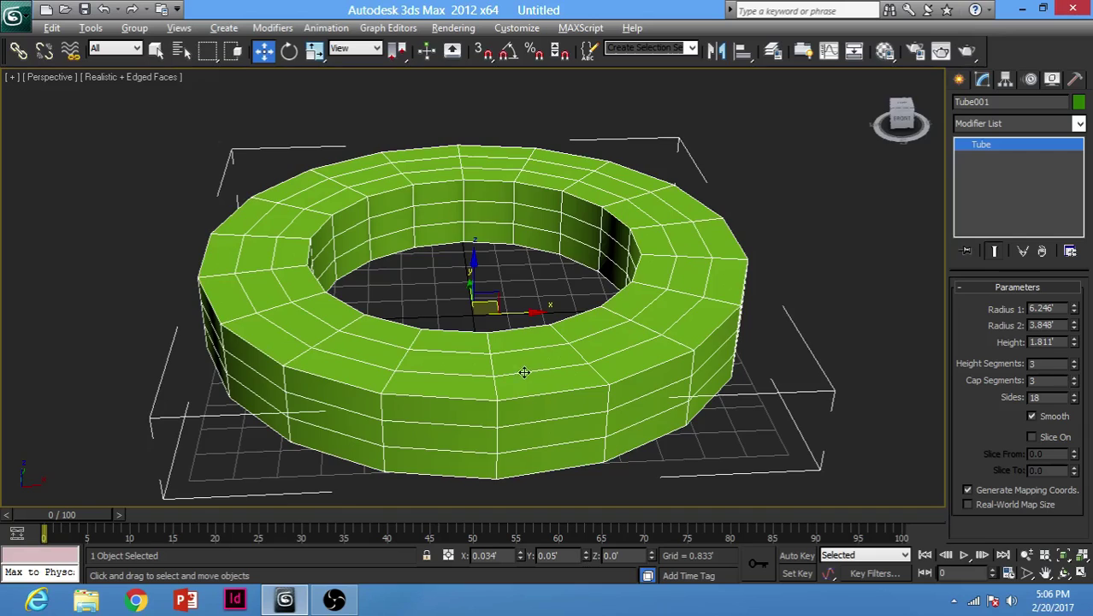
middle_click_drag(523, 371, 554, 337, "alt")
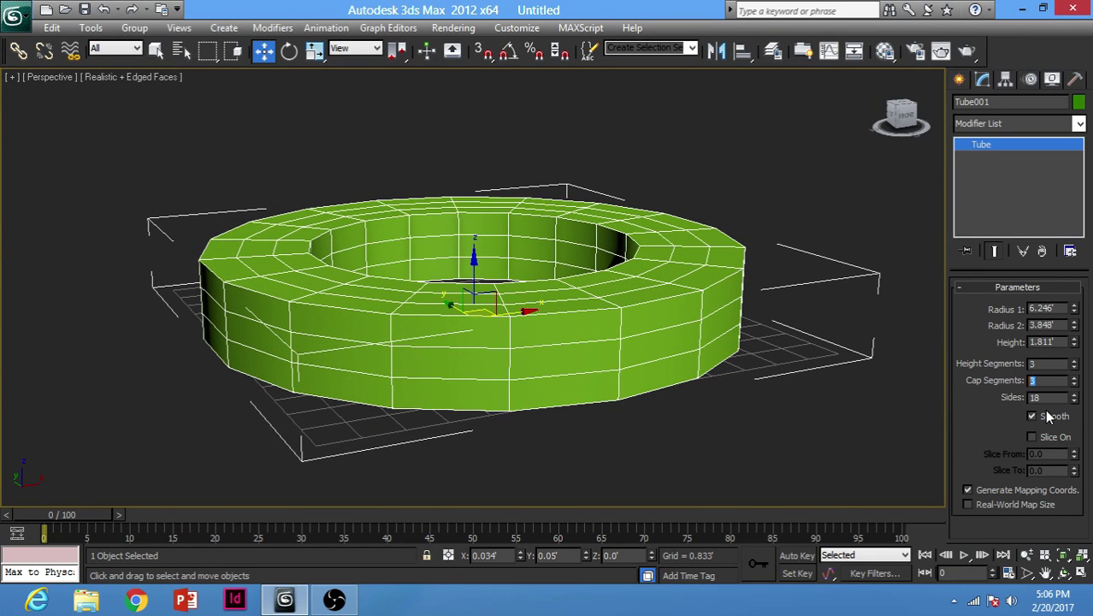
left_click_drag(1074, 399, 1079, 293)
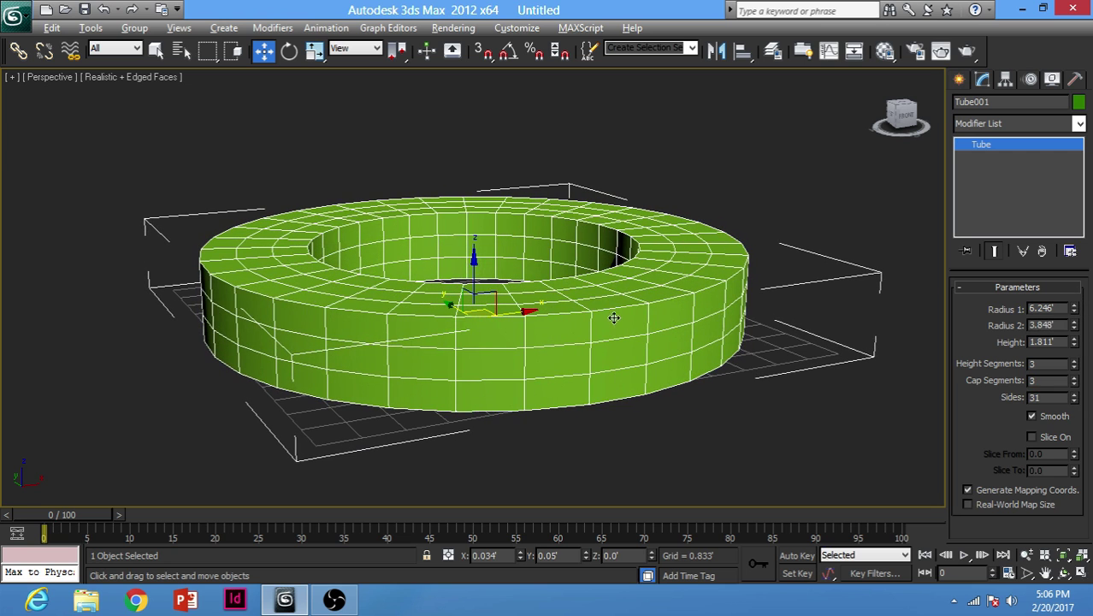
Step: Convert the tube to an Editable Poly
middle_click_drag(613, 317, 595, 323, "alt")
middle_click_drag(588, 362, 590, 288, "alt")
right_click(590, 289)
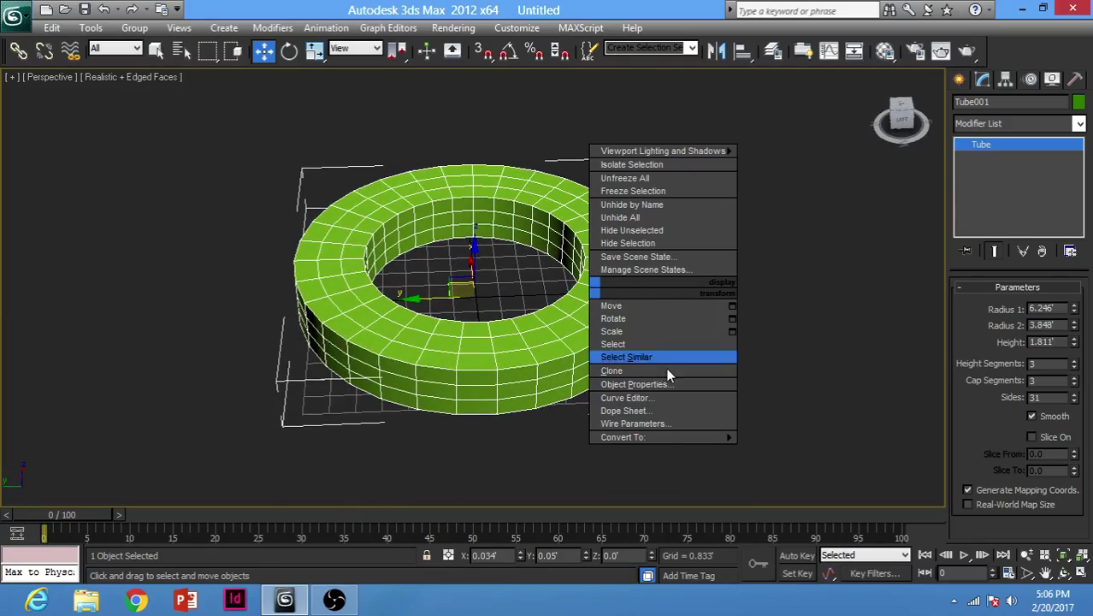
mouse_move(664, 437)
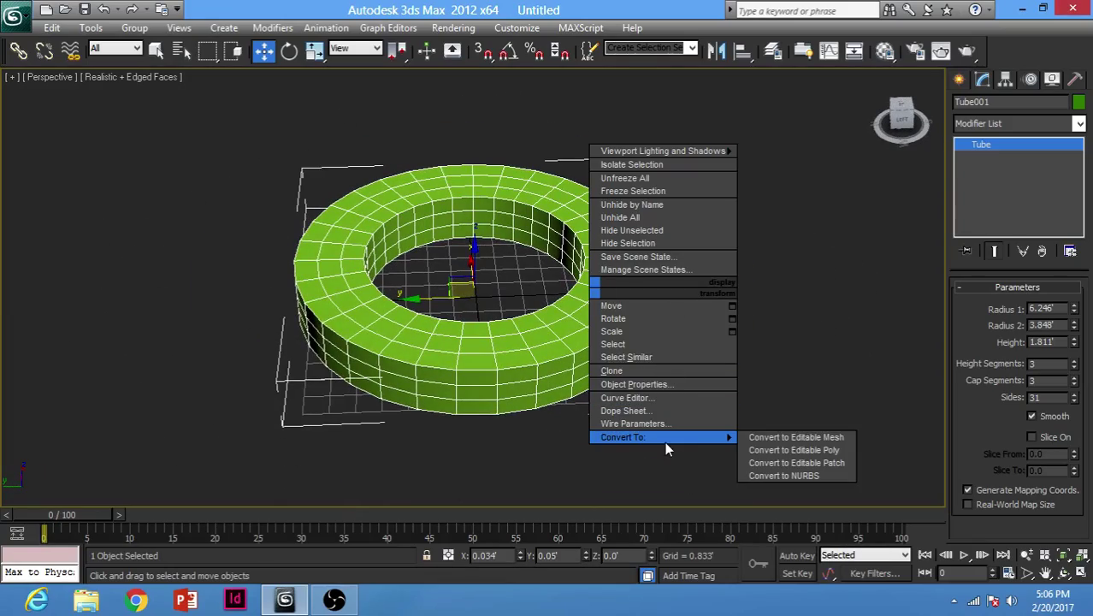
left_click(823, 449)
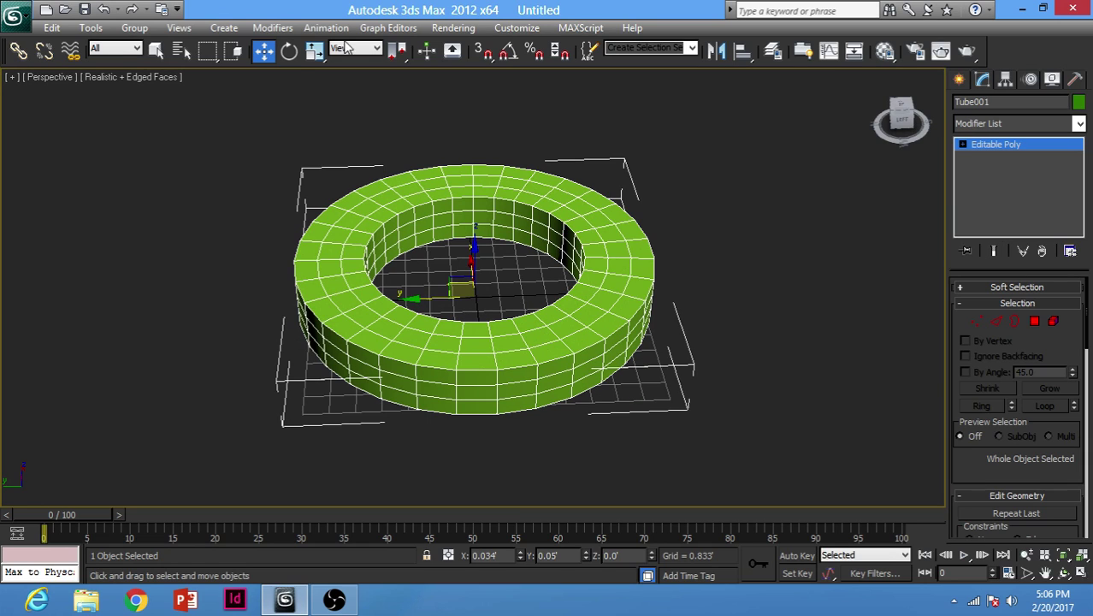
Step: At the Edge sub-object level, select two adjacent circumferential edges on the tube's top face, one on each inner ring
left_click(963, 145)
left_click(992, 196)
middle_click_drag(569, 297, 552, 299, "alt")
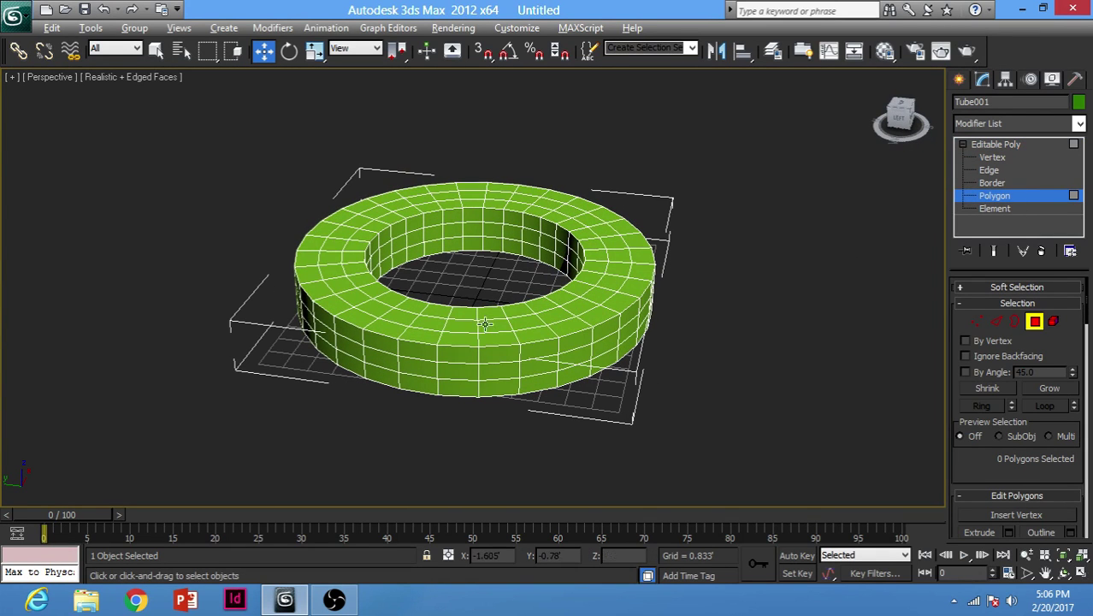
middle_click_drag(485, 323, 518, 314, "alt")
left_click(989, 170)
middle_click_drag(750, 218, 479, 336, "alt")
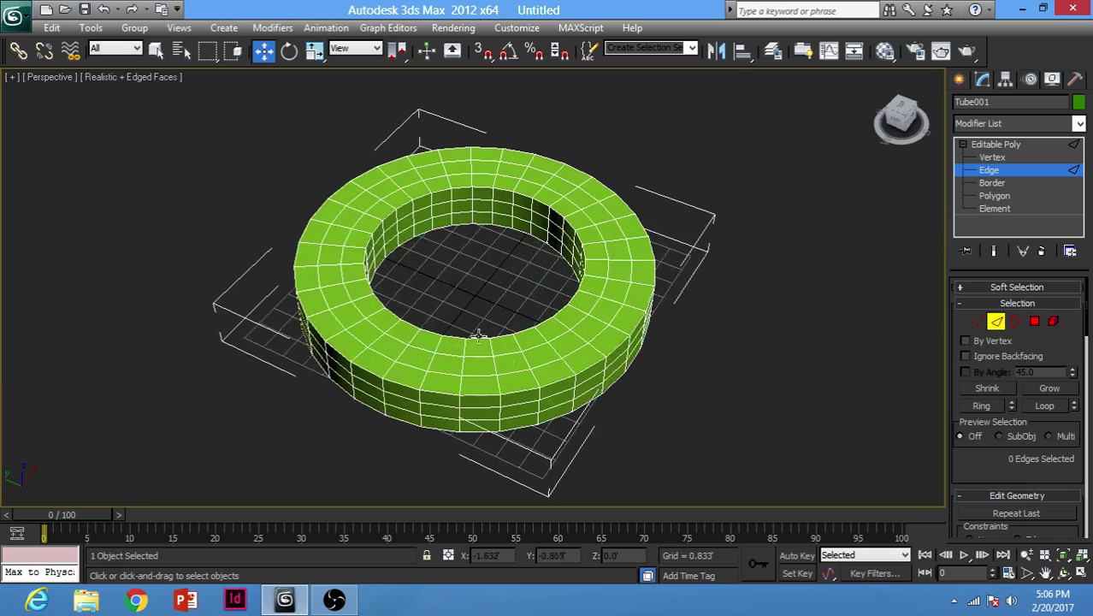
left_click(512, 353)
left_click(513, 371, "ctrl")
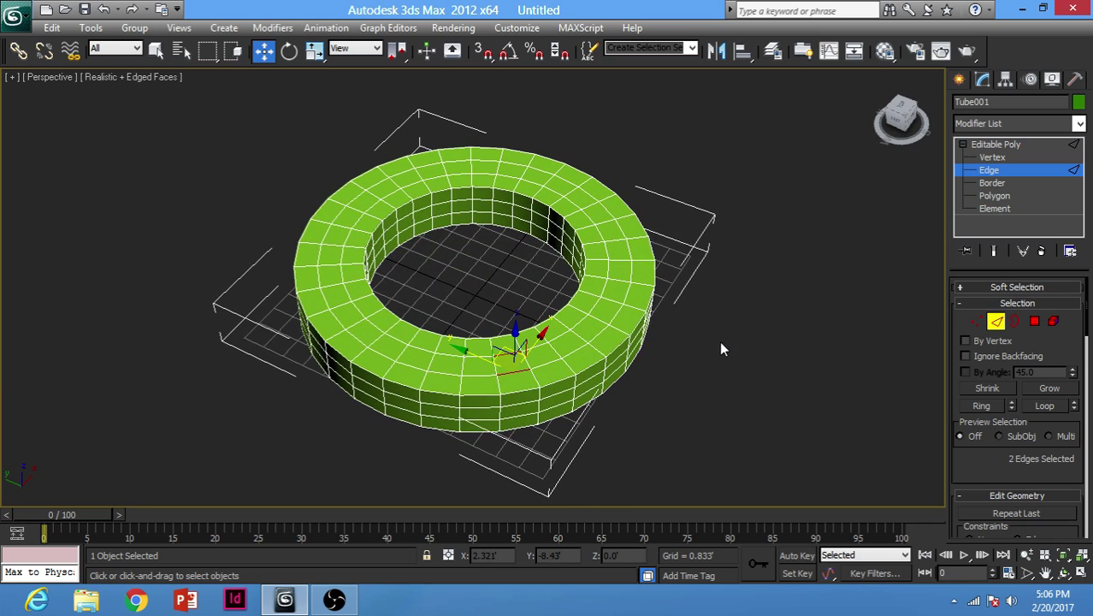
Step: Extend the two selected edges to full loops and raise both loops to give the tube a bevelled top
middle_click_drag(720, 341, 739, 329, "alt")
key("z")
scroll(582, 289, "down", 10)
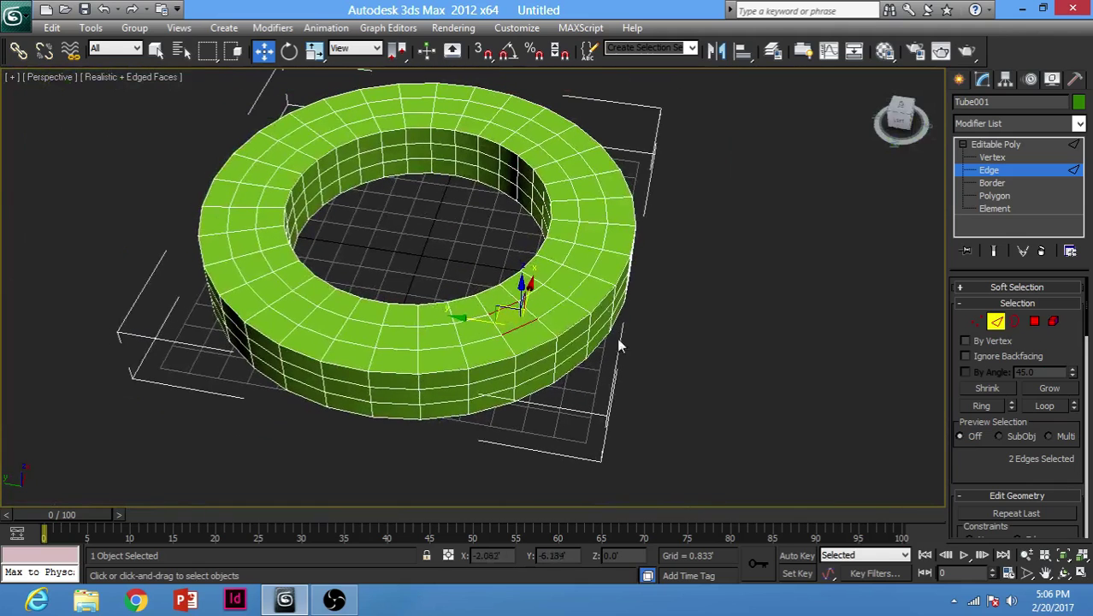
left_click(1044, 404)
middle_click_drag(368, 263, 708, 284, "alt")
scroll(797, 267, "down", 4)
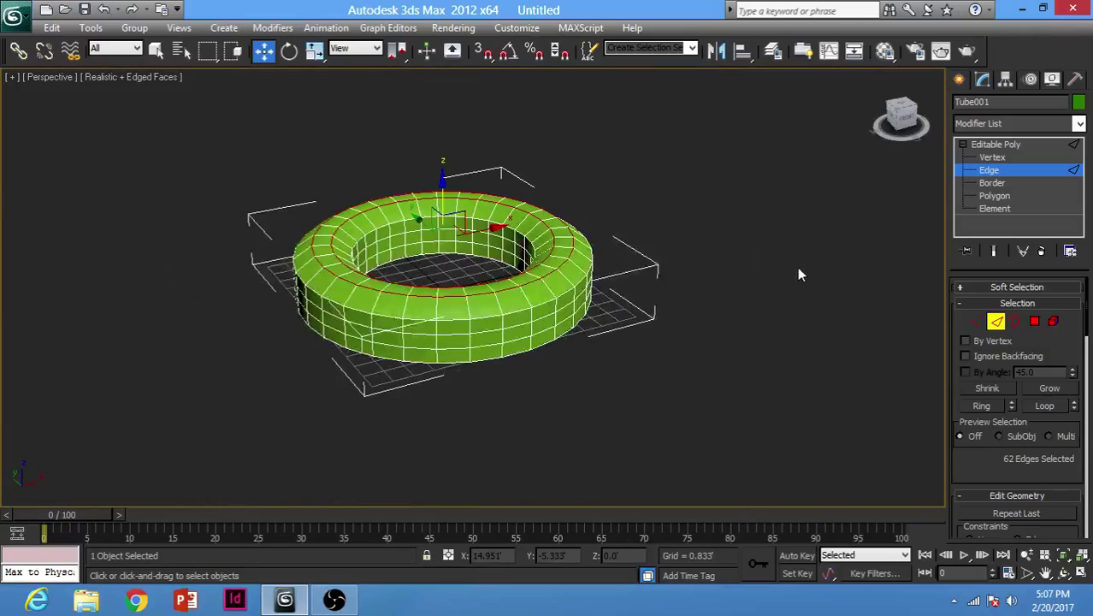
Step: At the Vertex sub-object level, delete the bottom row of the tube's vertices using the front view with its grid hidden
middle_click_drag(475, 267, 464, 265, "alt")
key("alt+w")
key("alt+w")
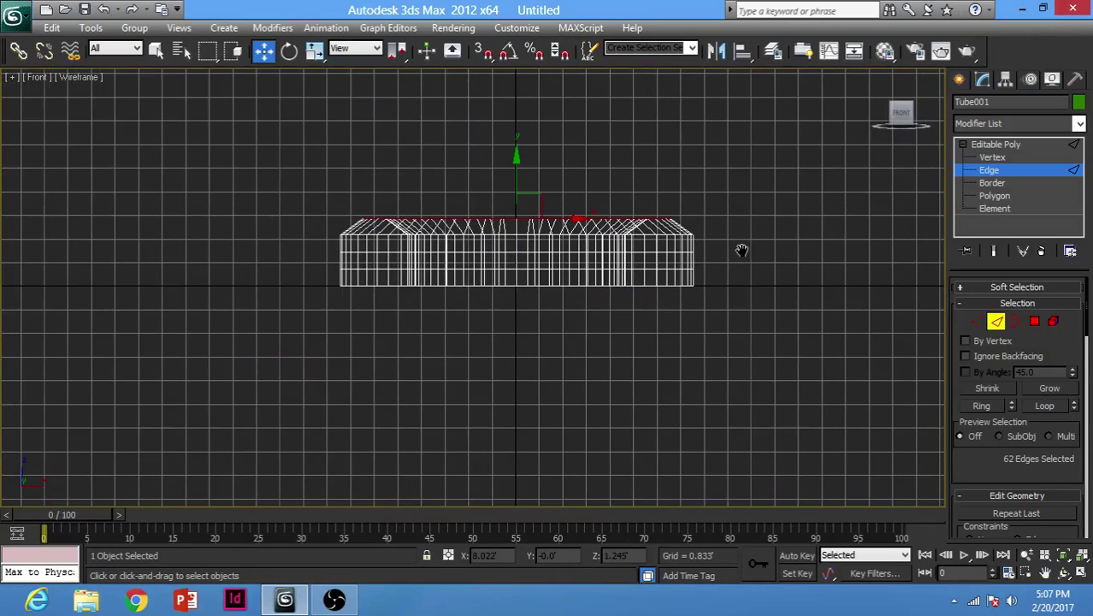
key("g")
left_click(1018, 158)
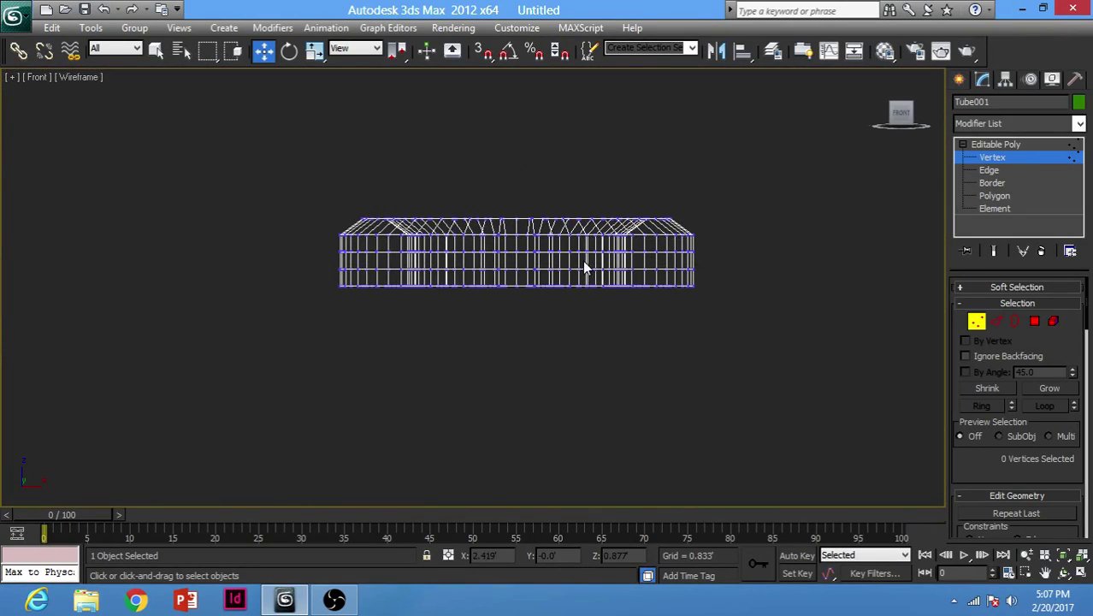
scroll(265, 241, "up", 2)
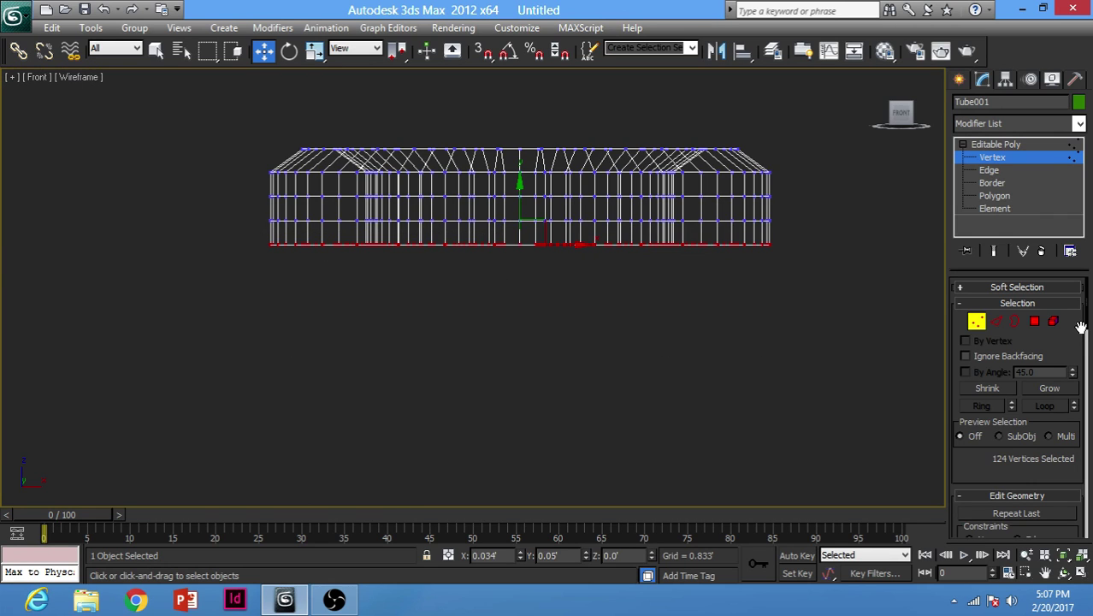
scroll(722, 261, "down", 1)
key("alt+w")
key("alt+w")
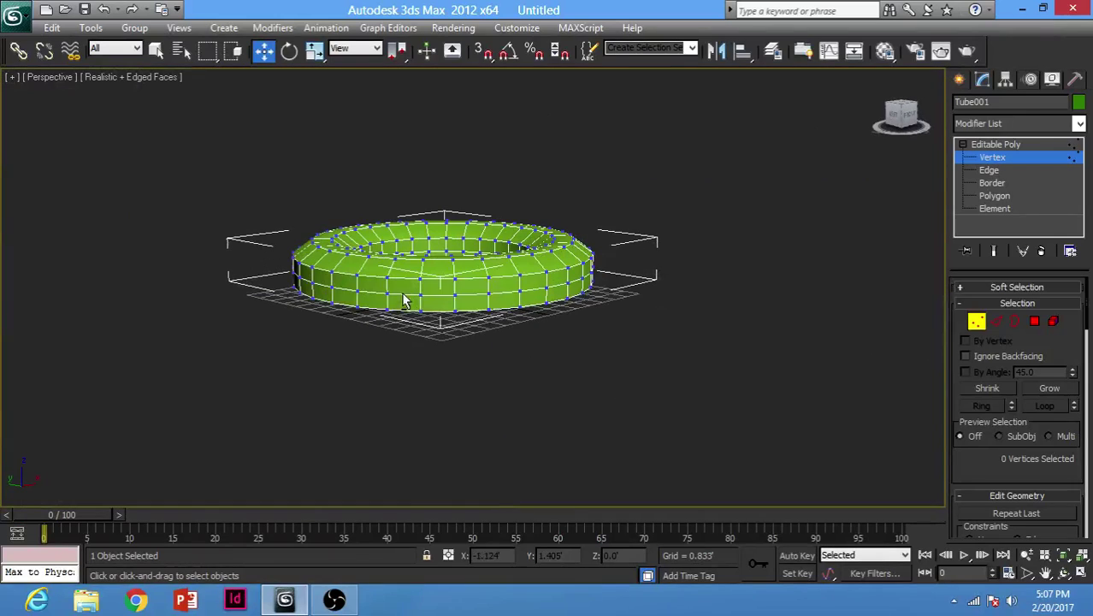
Step: Deselect the tube, select it again and return to its Vertex sub-object level in the front view
left_click(731, 212)
middle_click_drag(457, 271, 584, 395, "alt")
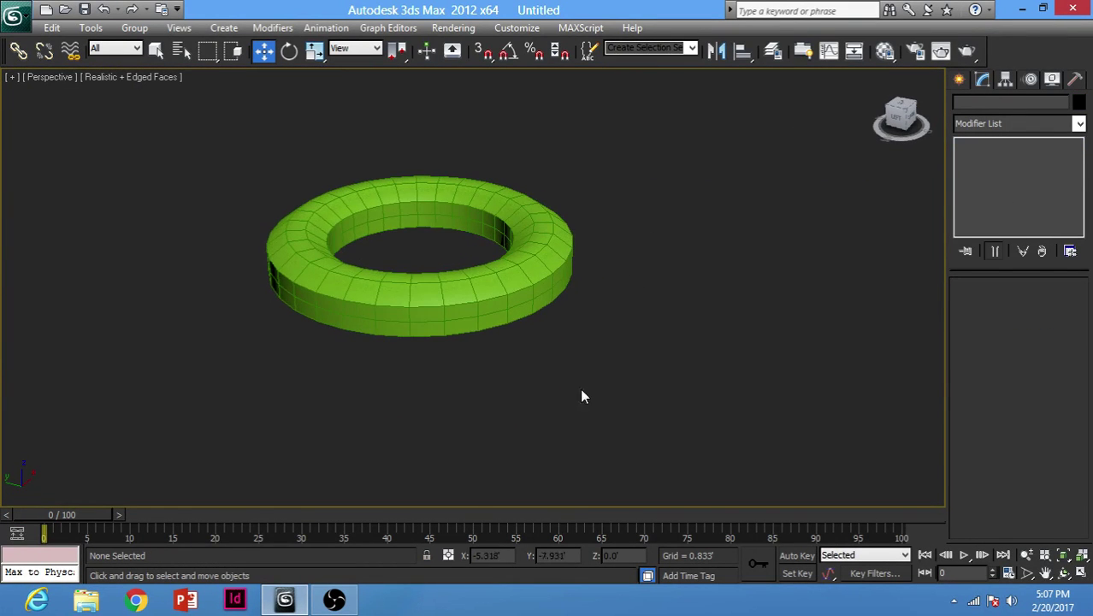
left_click(497, 309)
scroll(497, 310, "up", 2)
middle_click_drag(438, 335, 448, 317, "alt")
key("alt+w")
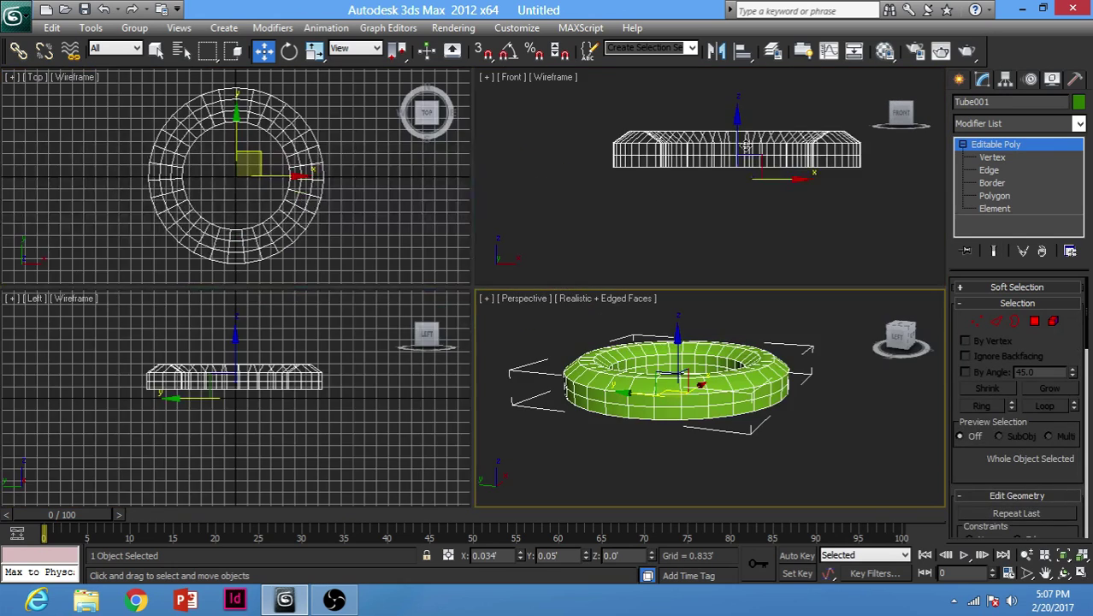
middle_click(715, 249)
key("alt+w")
middle_click_drag(755, 254, 769, 247)
left_click(990, 158)
Step: Select the tube's bottom row of vertices in the front view
key("alt+w")
middle_click(616, 428)
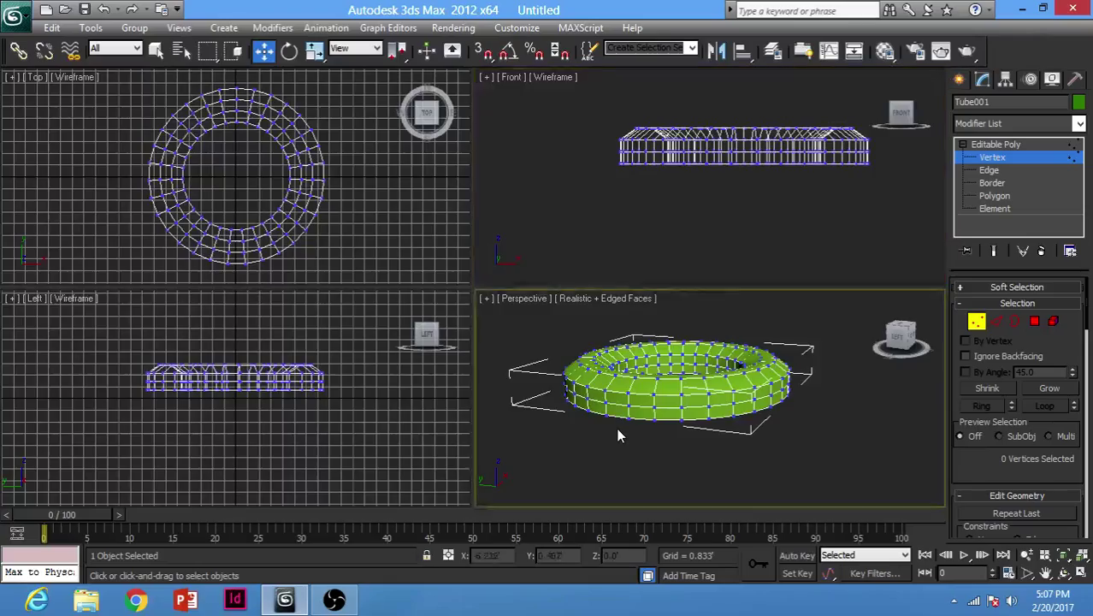
key("alt+w")
middle_click_drag(513, 256, 481, 298, "alt")
key("alt+w")
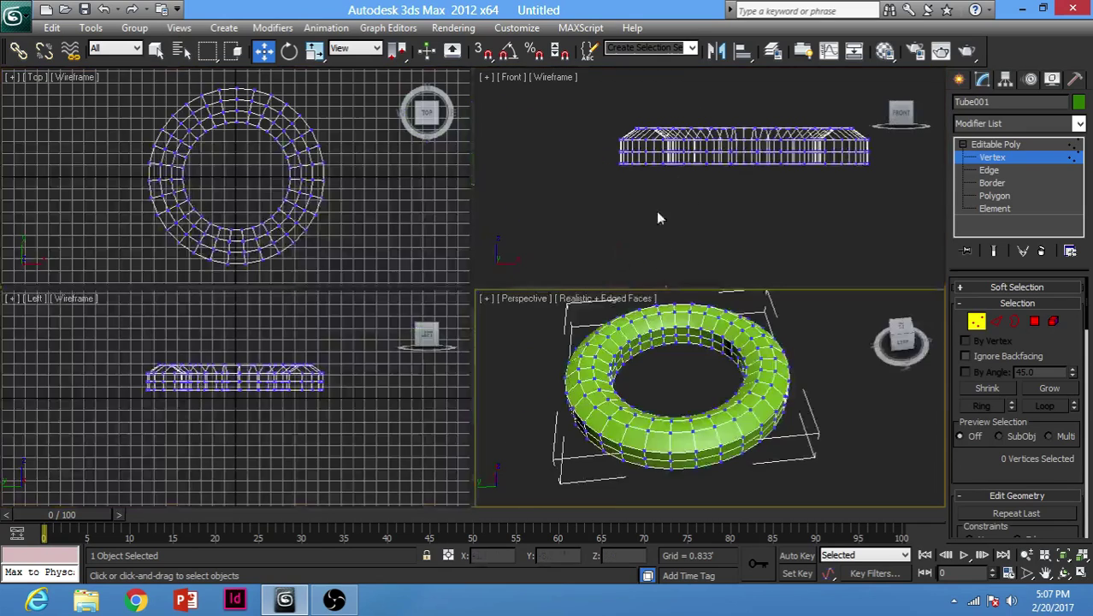
middle_click(658, 218)
key("alt+w")
left_click_drag(577, 334, 172, 377)
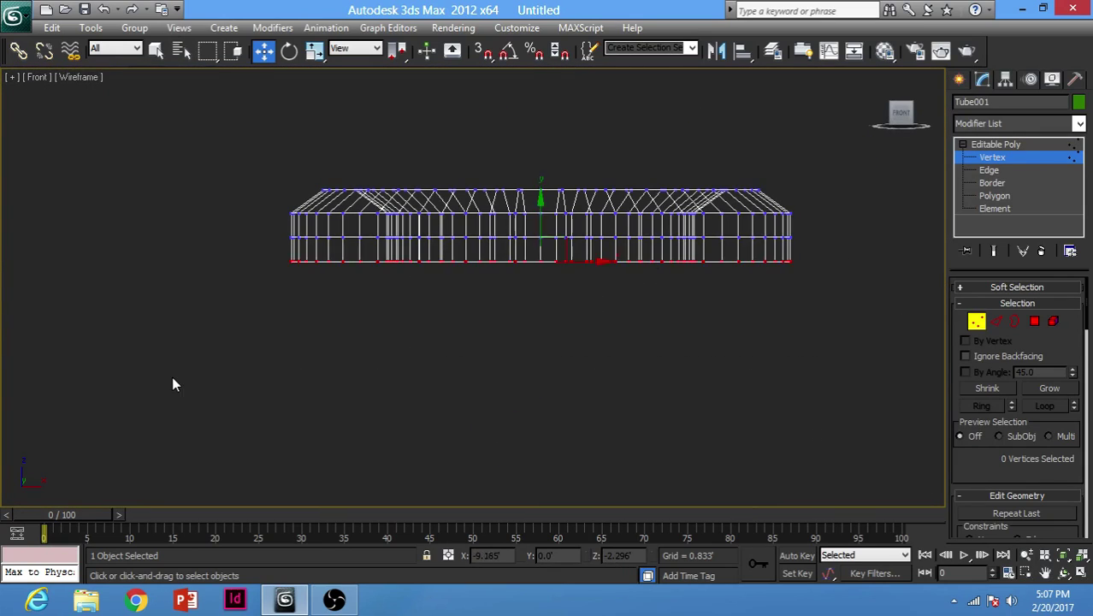
Step: Examine the selected bottom vertices of the tube in the top and perspective views
key("alt+w")
middle_click(244, 231)
key("alt+w")
middle_click_drag(468, 253, 494, 236)
key("alt+w")
middle_click(566, 295)
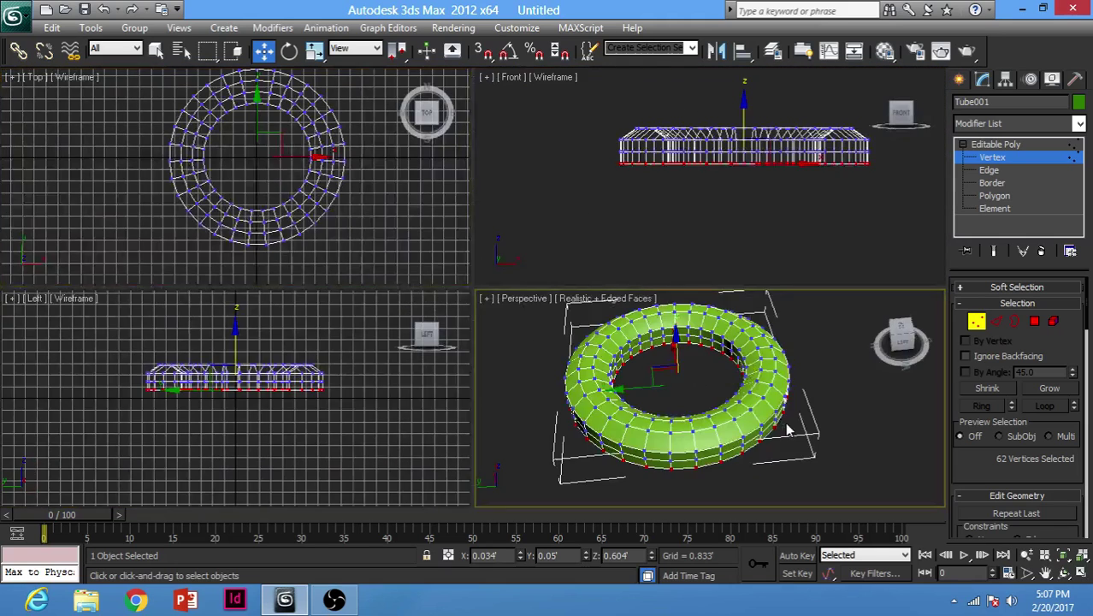
key("alt+w")
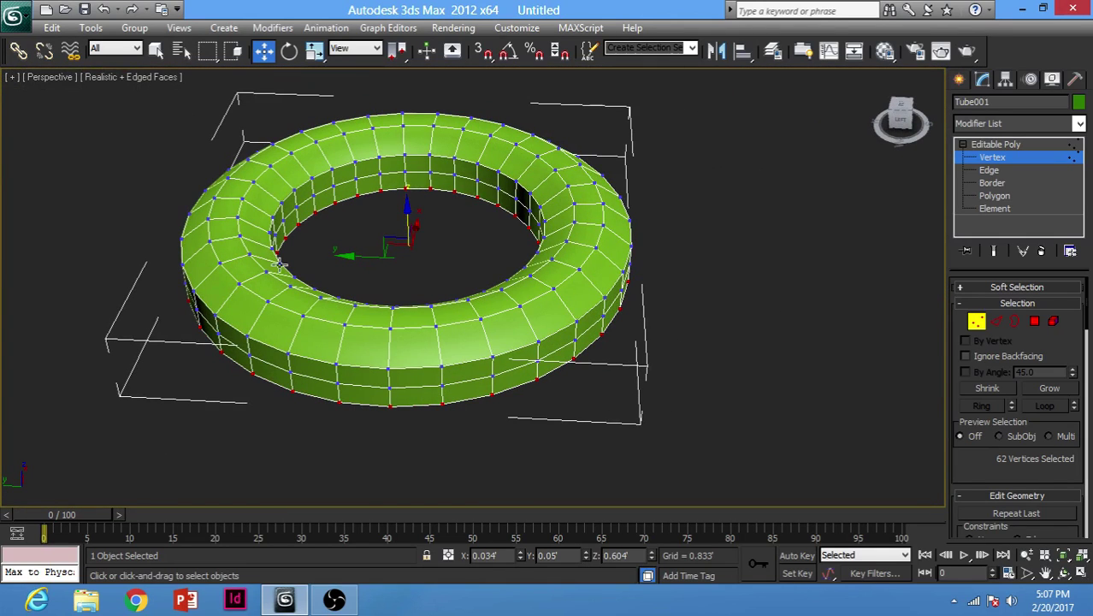
middle_click_drag(586, 292, 593, 305, "alt")
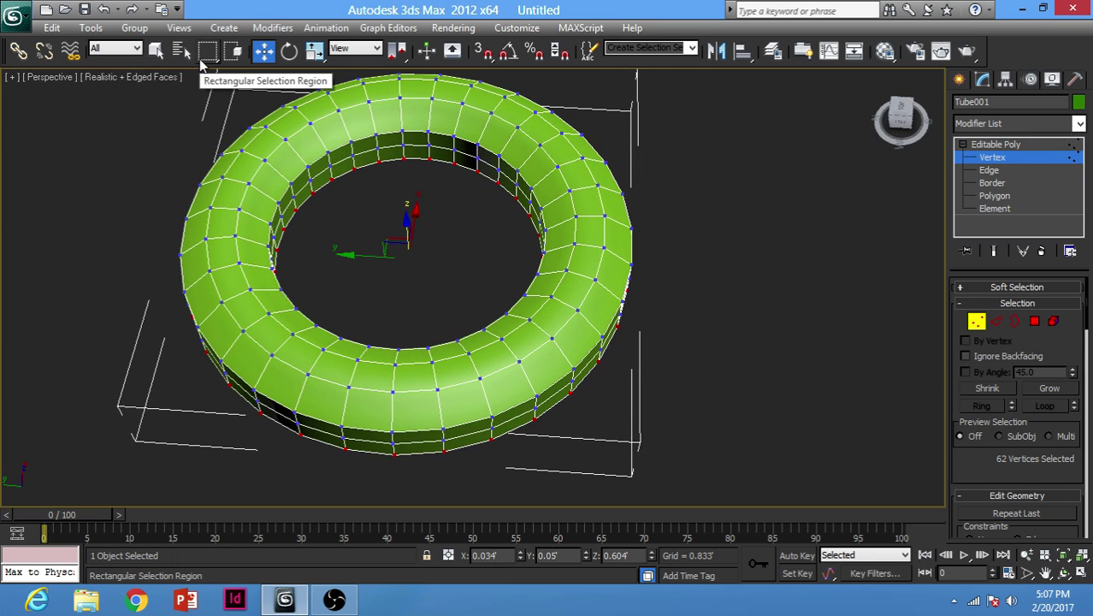
middle_click_drag(371, 216, 371, 193, "alt")
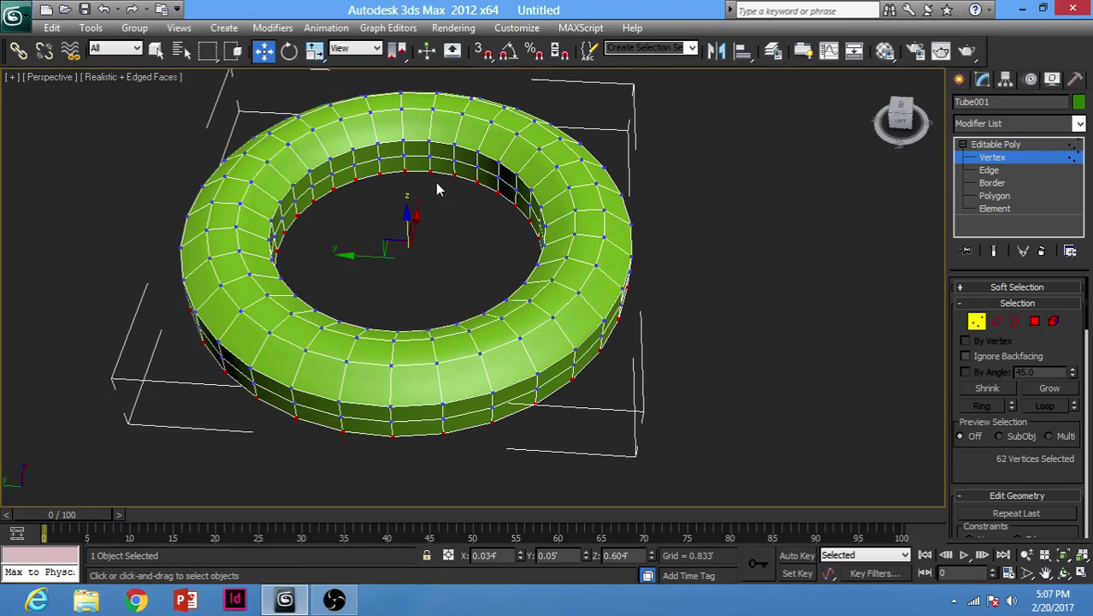
Step: In the top view, deselect some of the tube's inner-wall bottom vertices using the rectangular selection region
key("alt+w")
right_click(397, 258)
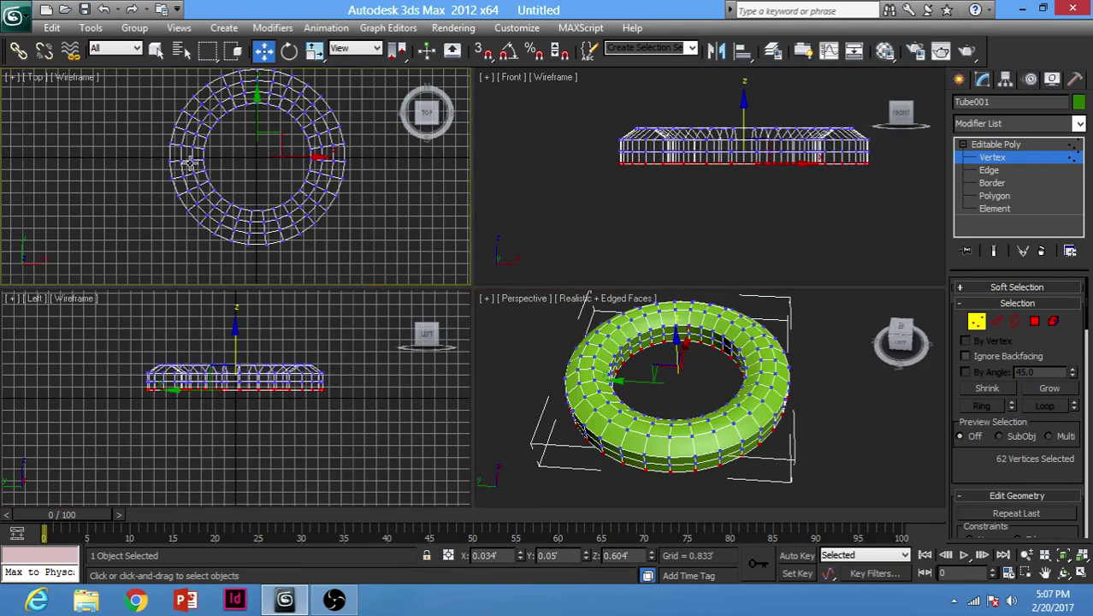
key("alt+w")
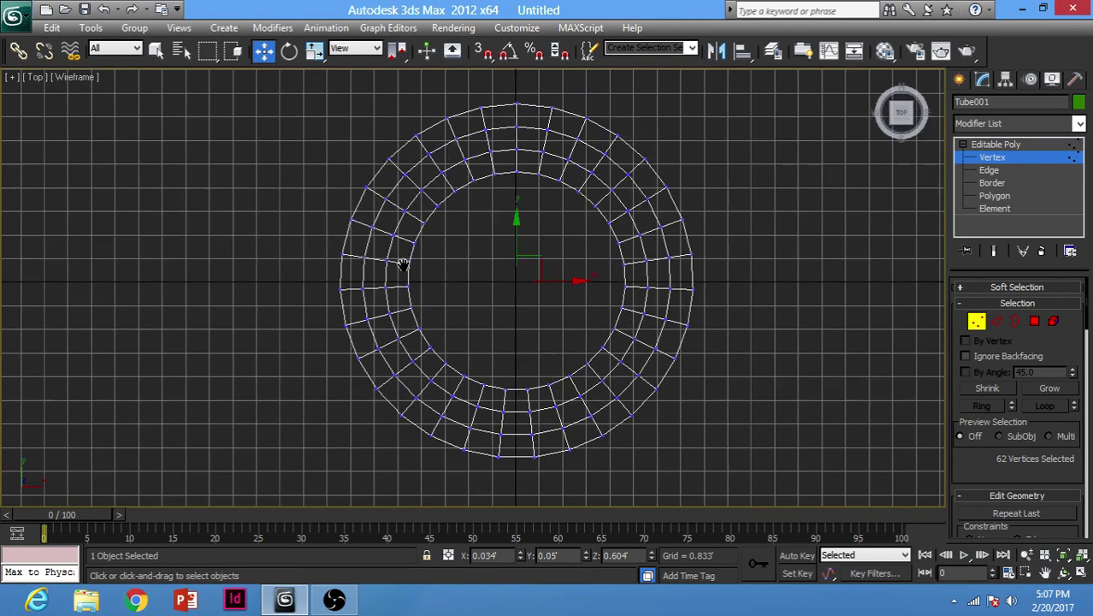
left_click(207, 55)
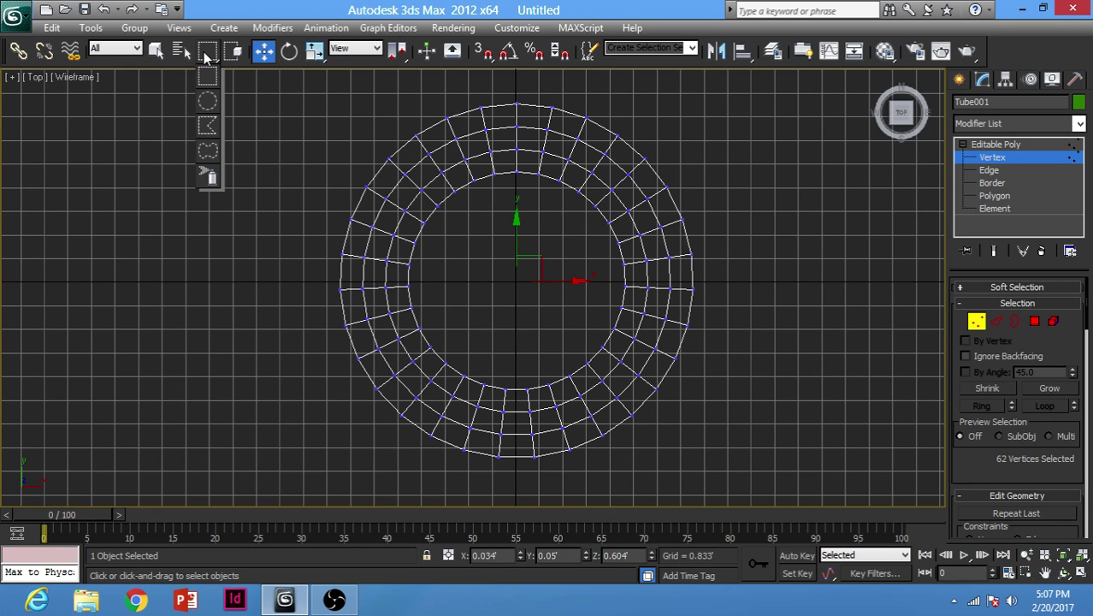
left_click_drag(205, 55, 211, 101)
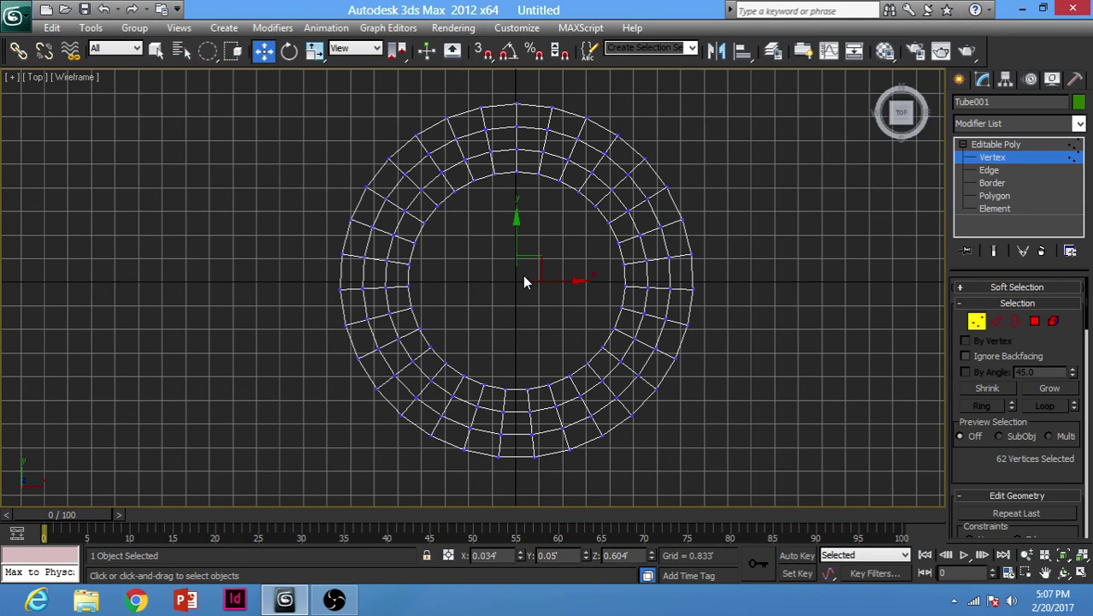
left_click_drag(207, 50, 210, 78)
left_click_drag(430, 145, 428, 144, "alt")
left_click_drag(473, 229, 396, 178, "alt")
left_click_drag(387, 231, 386, 230, "alt")
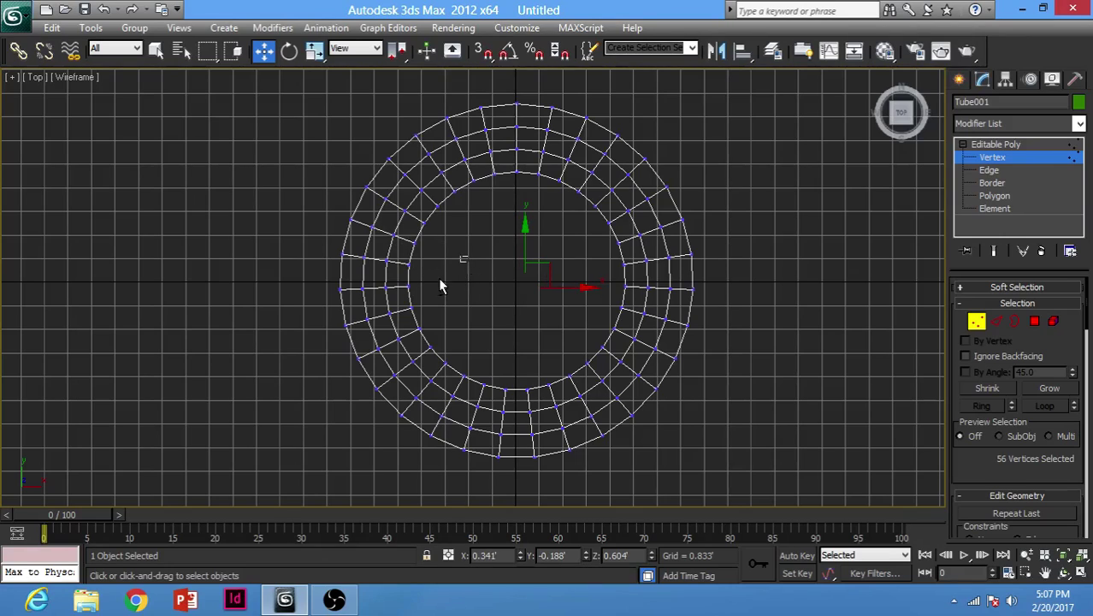
left_click_drag(473, 308, 377, 316, "alt")
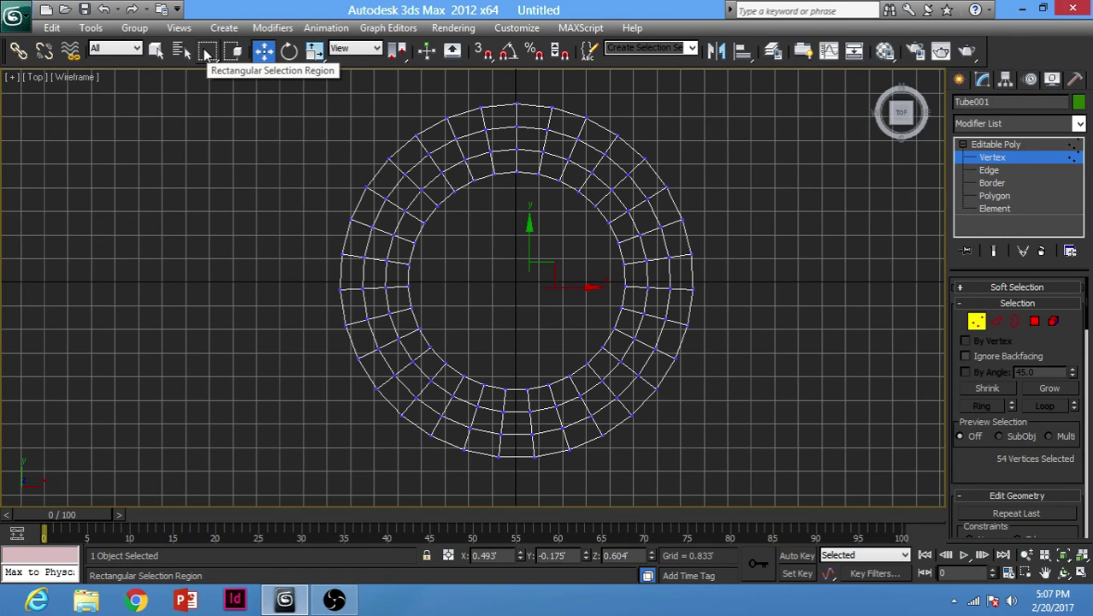
Step: Deselect the remaining inner bottom vertices with a circular selection region centred on the ring, keeping only the outer bottom vertices
left_click_drag(206, 53, 209, 104)
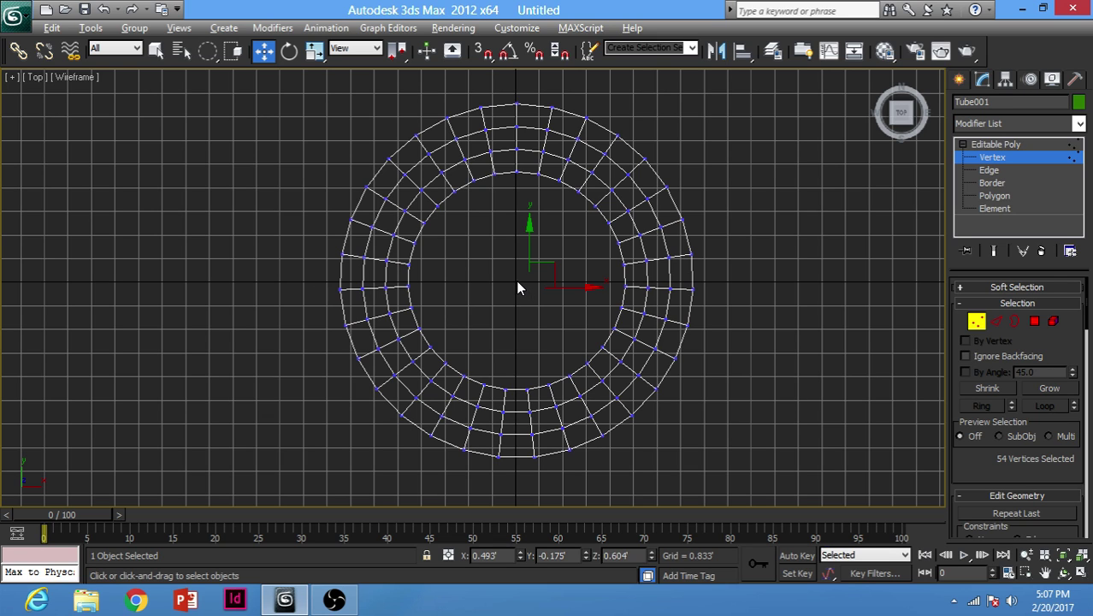
mouse_move(518, 287)
left_mouse_down()
mouse_move(547, 356)
mouse_move(640, 440)
left_mouse_up()
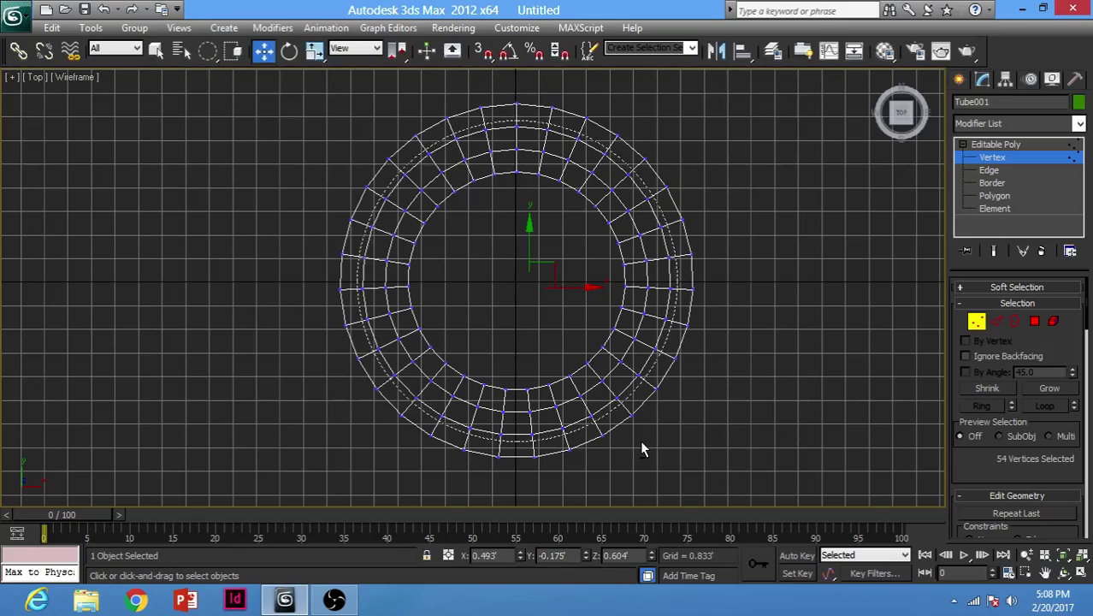
key("p")
middle_click_drag(599, 300, 500, 231, "alt")
key("alt+w")
right_click(749, 112)
key("alt+w")
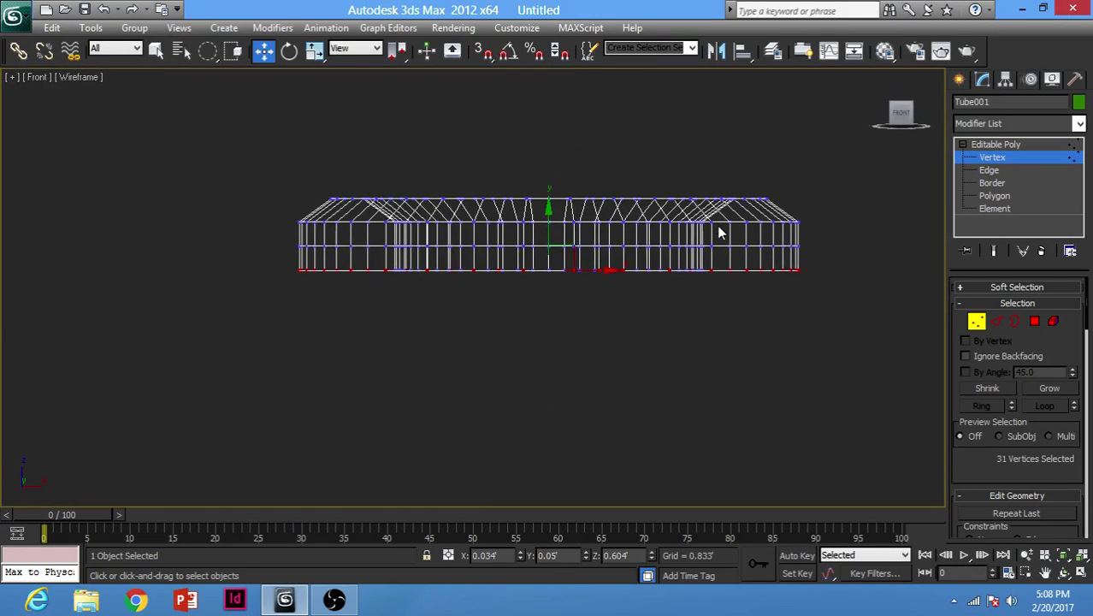
Step: Rotate the selected outer bottom vertices about the vertical axis in the perspective view to slant the lower outer wall edges
key("alt+w")
right_click(258, 223)
key("alt+w")
key("alt+w")
right_click(585, 334)
key("alt+w")
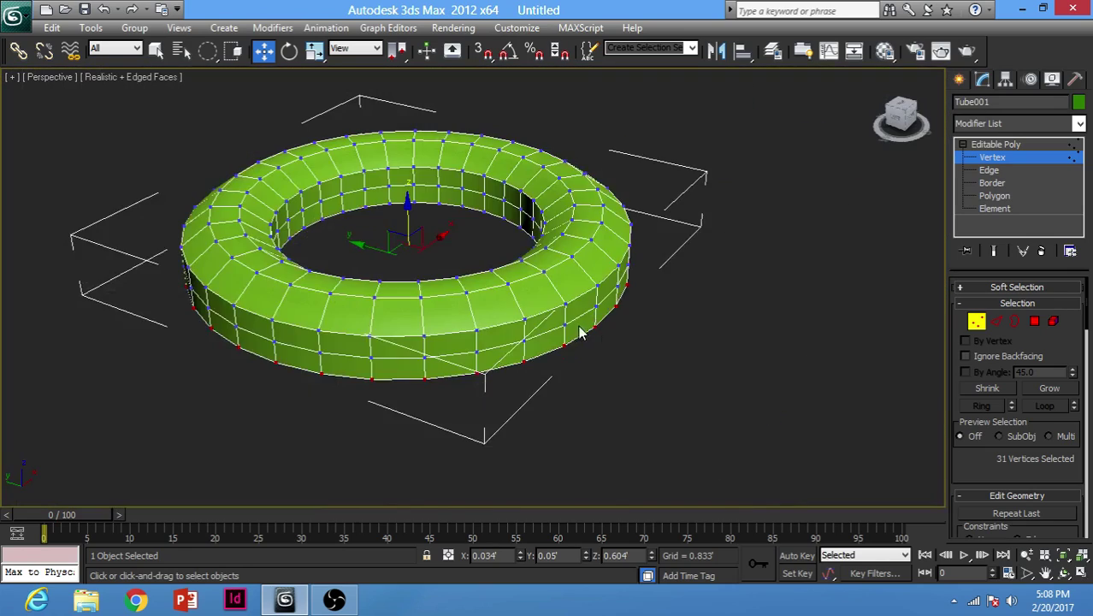
middle_click_drag(578, 332, 605, 305, "alt")
key("e")
middle_click_drag(463, 268, 488, 265)
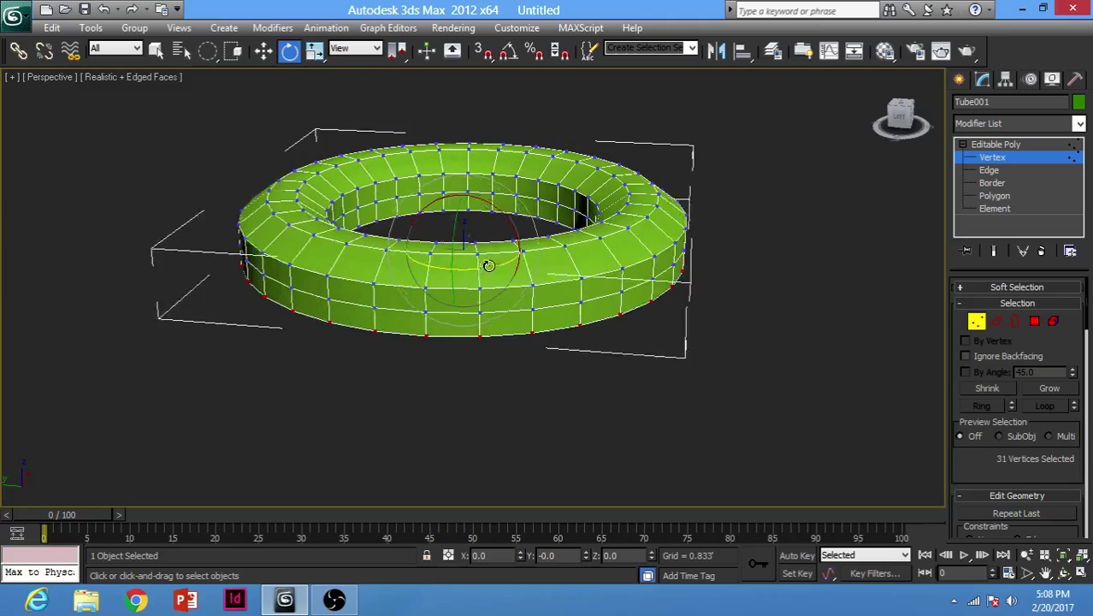
scroll(488, 266, "up", 3)
left_click_drag(489, 247, 481, 266)
middle_click_drag(561, 313, 529, 281, "alt")
Step: Leave the Vertex sub-object level and apply a TurboSmooth modifier to the ring
left_click(1016, 145)
middle_click_drag(830, 276, 480, 272, "alt")
scroll(603, 240, "up", 2)
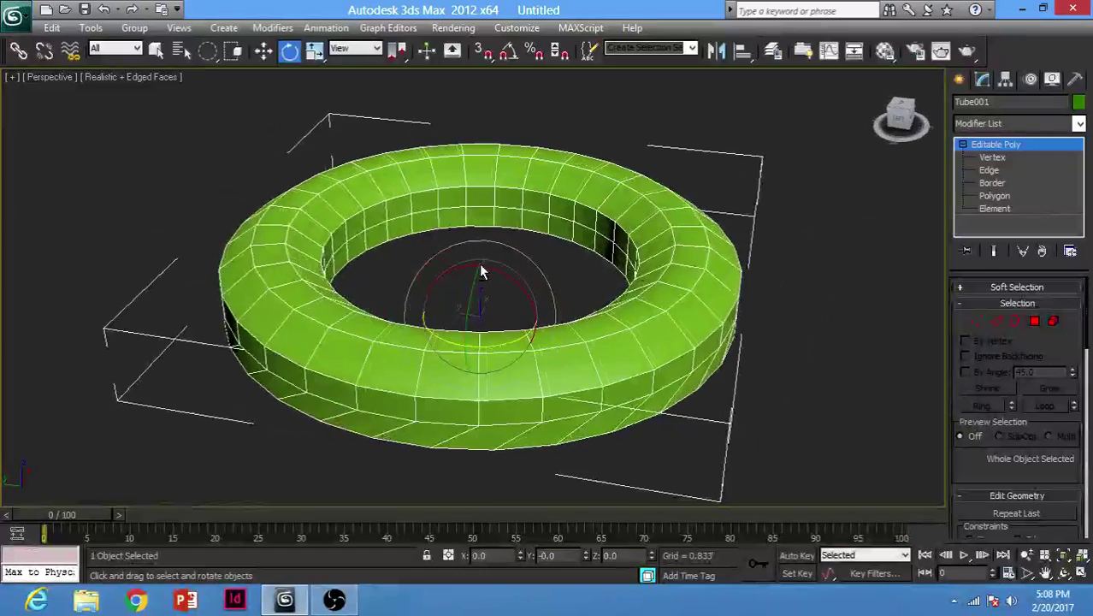
left_click(1012, 123)
key("t")
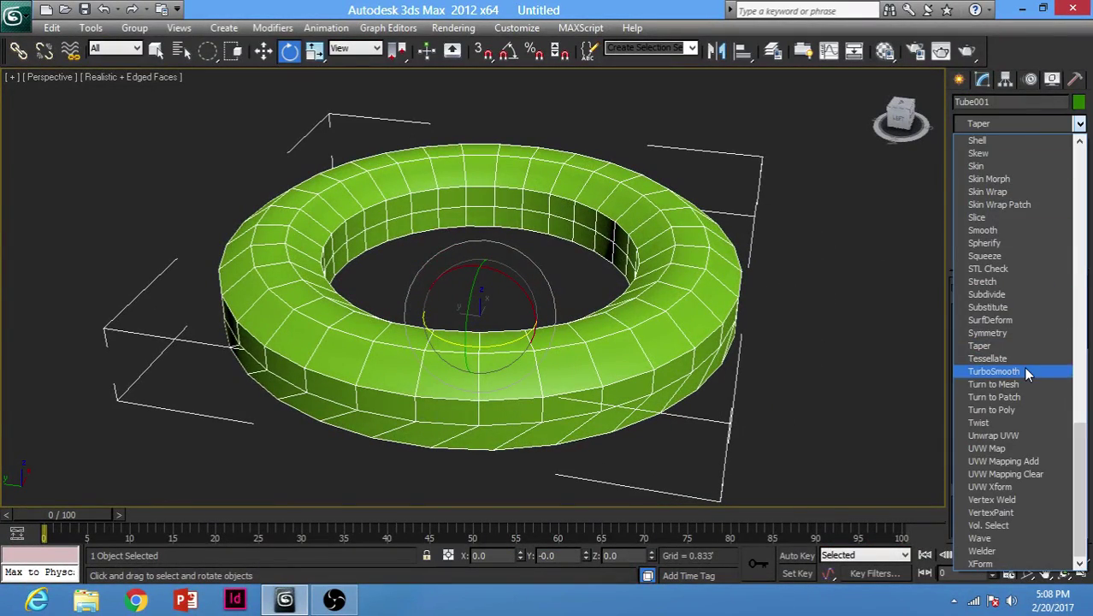
left_click(994, 371)
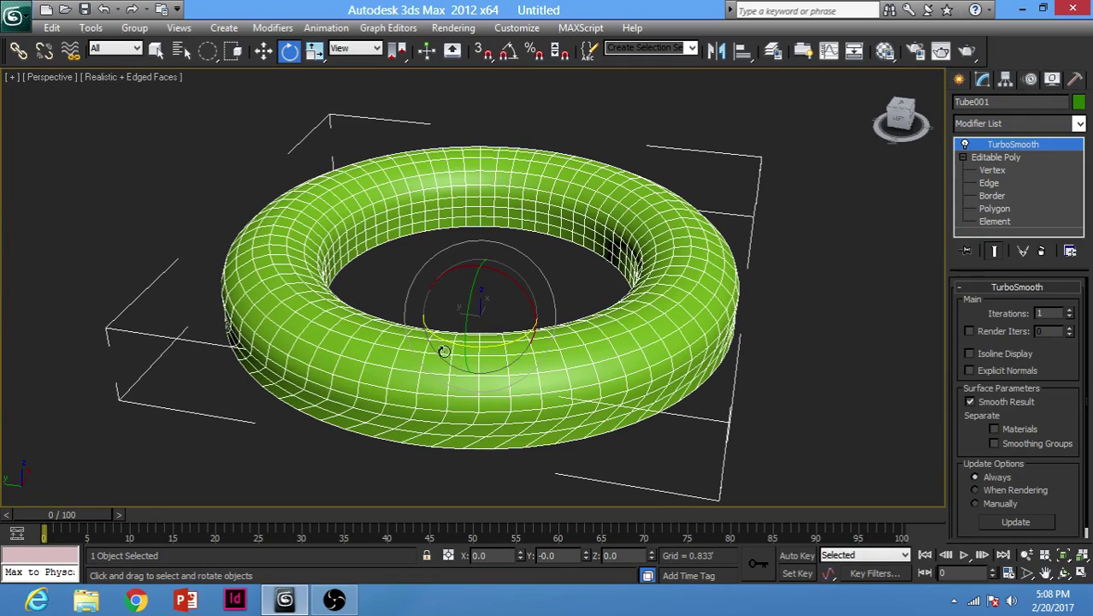
middle_click_drag(444, 351, 255, 311, "alt")
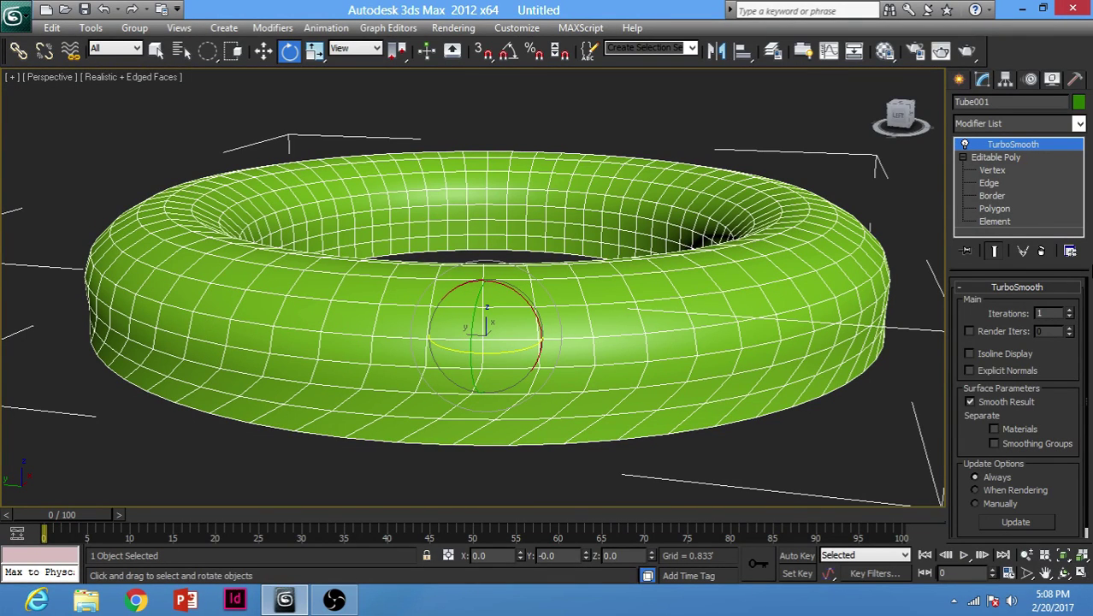
Step: At the Edge sub-object level, select the full edge loop along the upper rim of the ring's outer wall
left_click(988, 182)
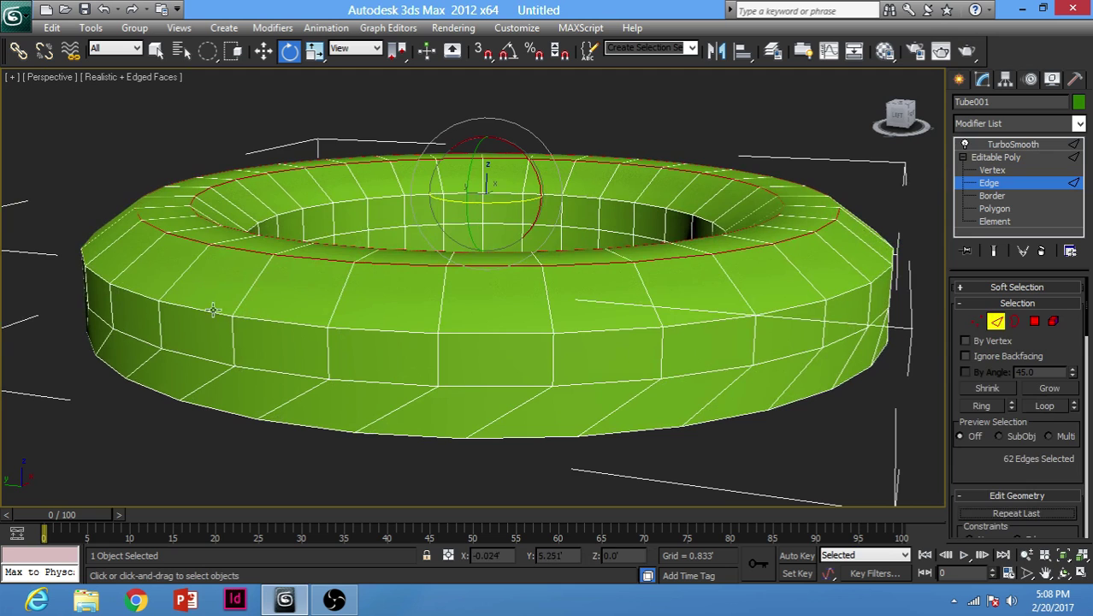
left_click(1042, 407)
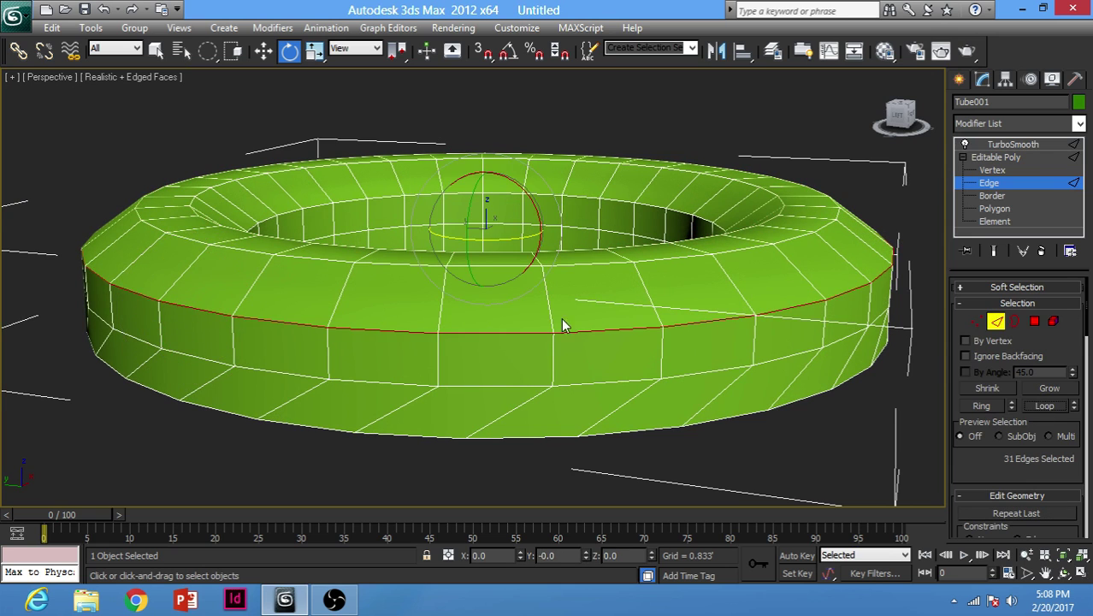
middle_click_drag(561, 317, 418, 261, "alt")
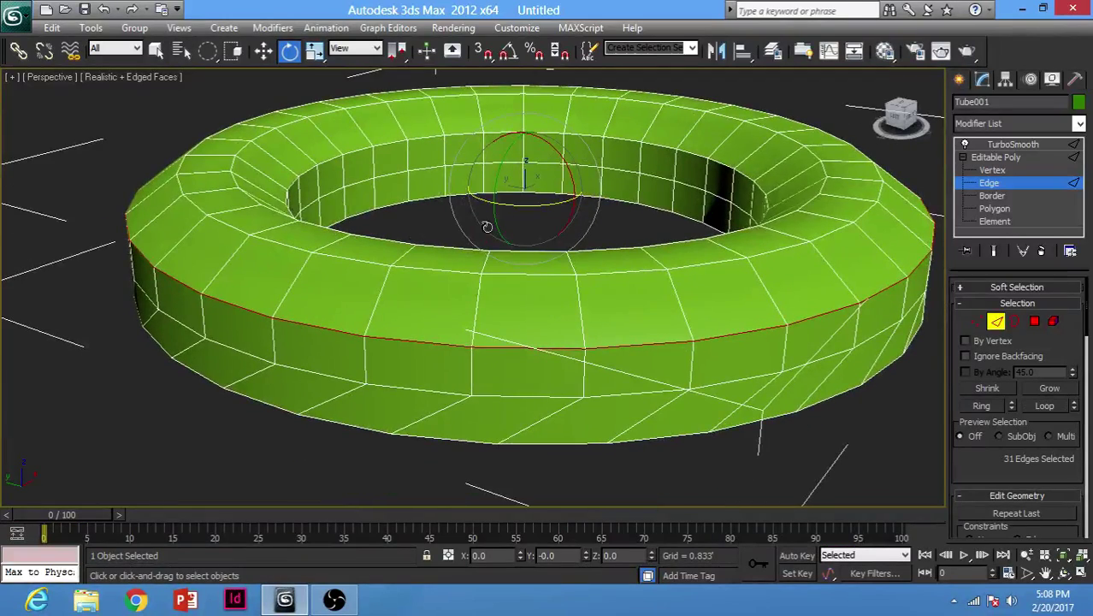
Step: Chamfer the selected outer rim edge loop by 0.036' with 1 segment and return to the TurboSmooth level
scroll(330, 269, "up", 5)
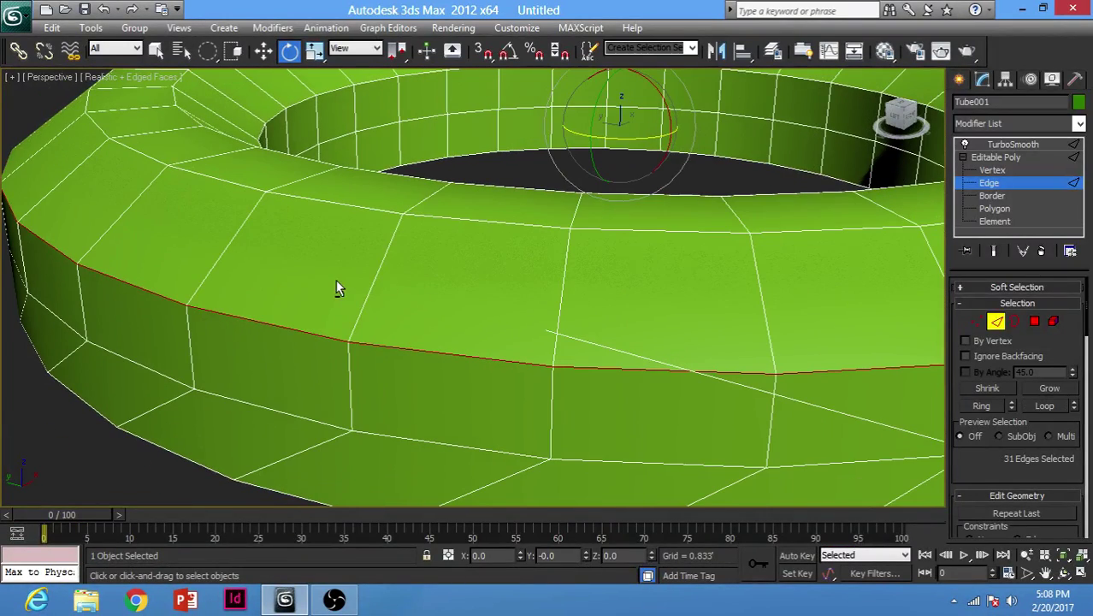
right_click(357, 239)
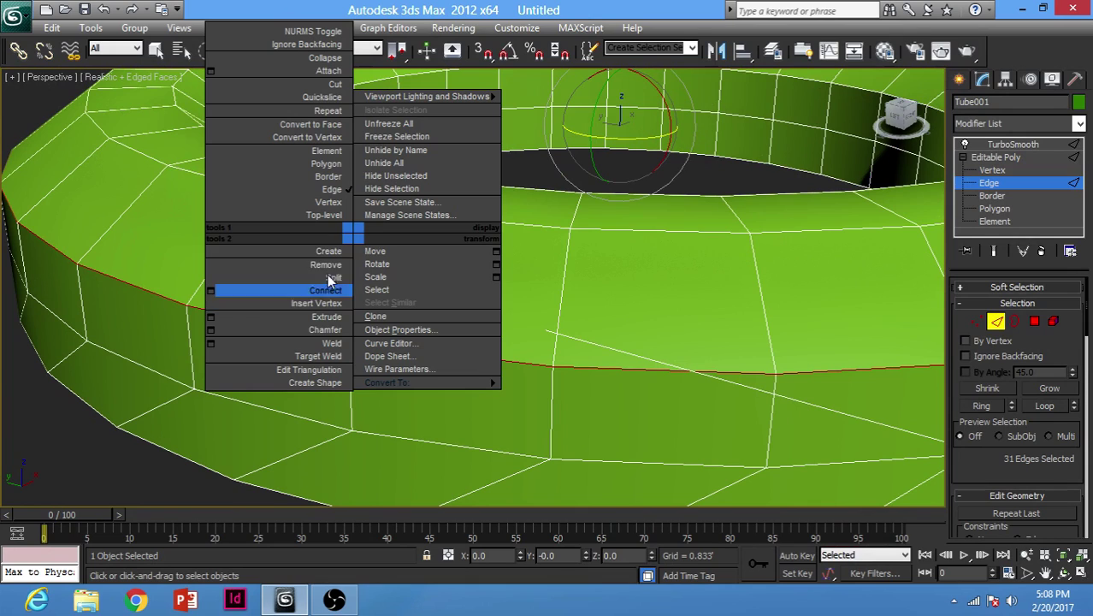
left_click(212, 329)
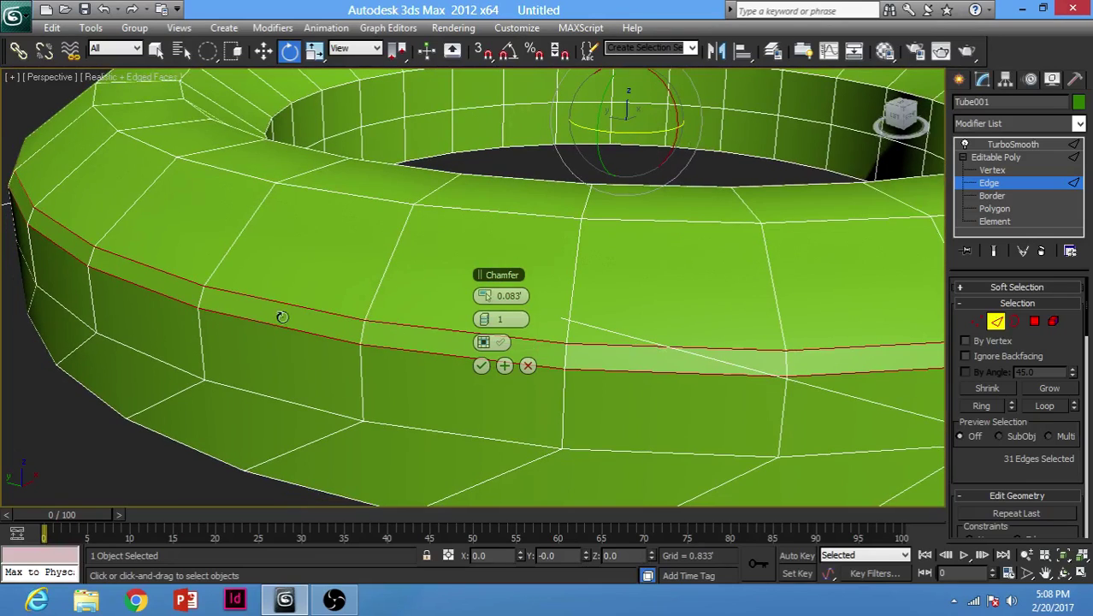
left_click(490, 316)
left_click(490, 316)
left_click(479, 318)
left_click(479, 319)
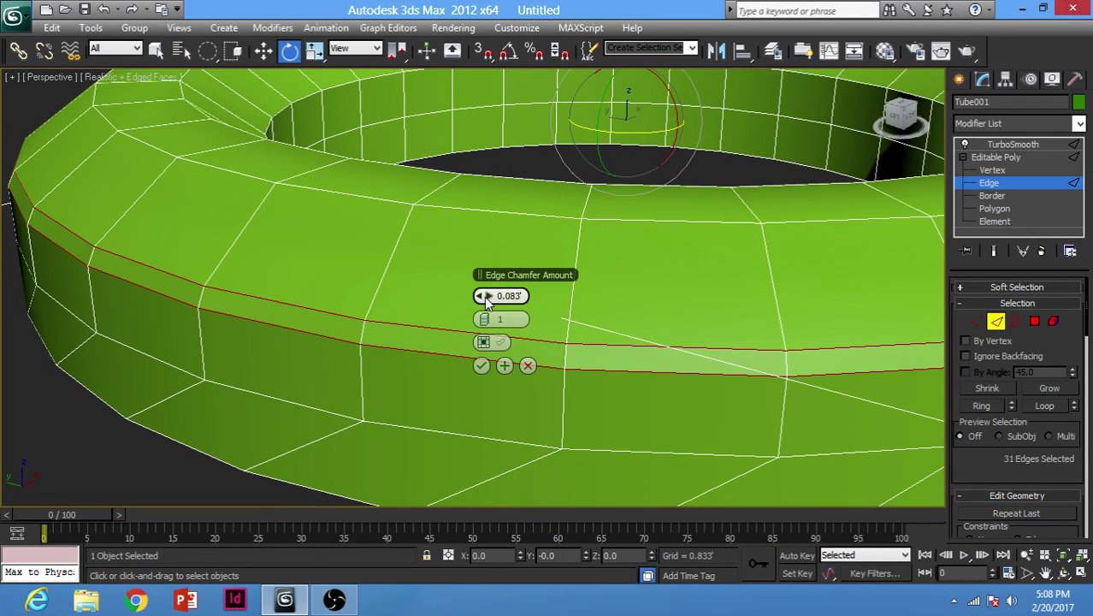
left_click_drag(485, 299, 483, 296)
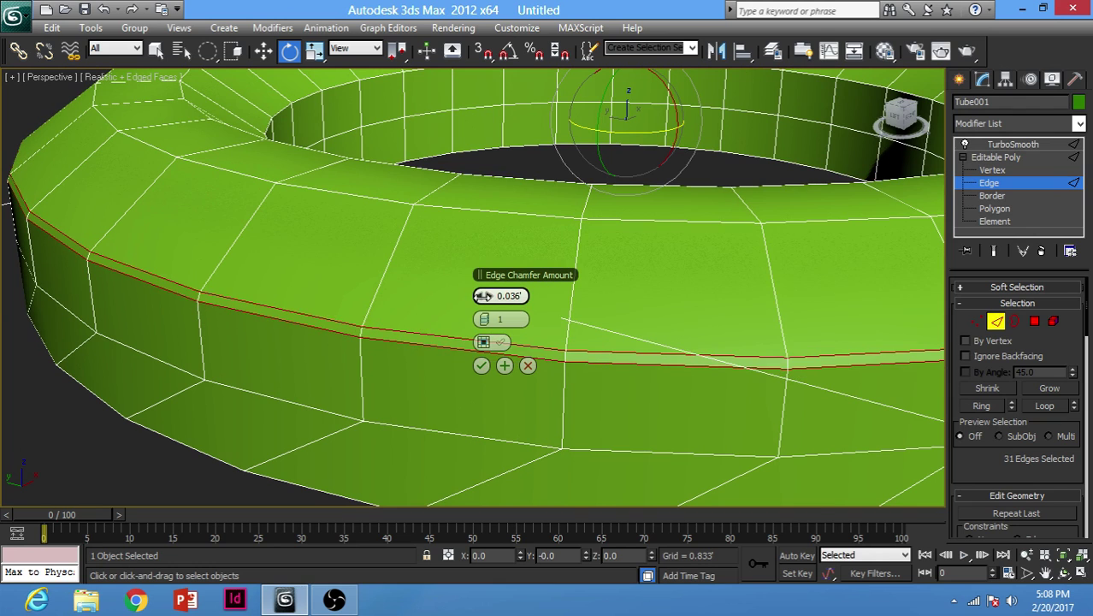
left_click(480, 365)
key("z")
left_click(1024, 149)
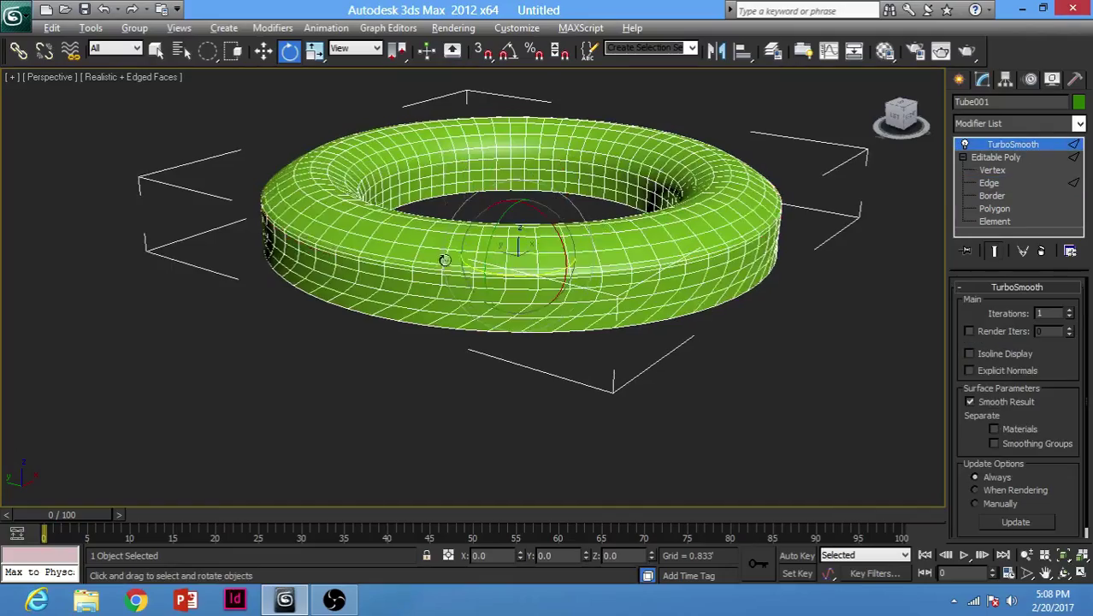
Step: Examine the smoothed ring from below, in the front view and in perspective with the edged faces display turned off
middle_click_drag(513, 244, 336, 224, "alt")
scroll(368, 326, "up", 3)
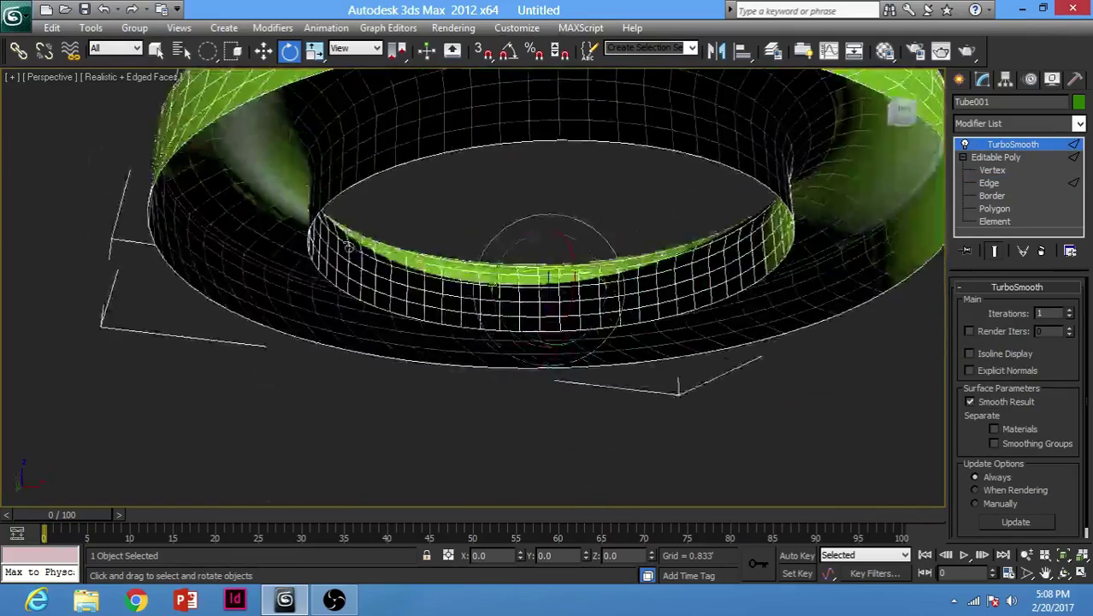
key("alt+w")
middle_click(216, 210)
key("alt+w")
key("alt+w")
middle_click(647, 234)
key("alt+w")
middle_click_drag(646, 235, 667, 263)
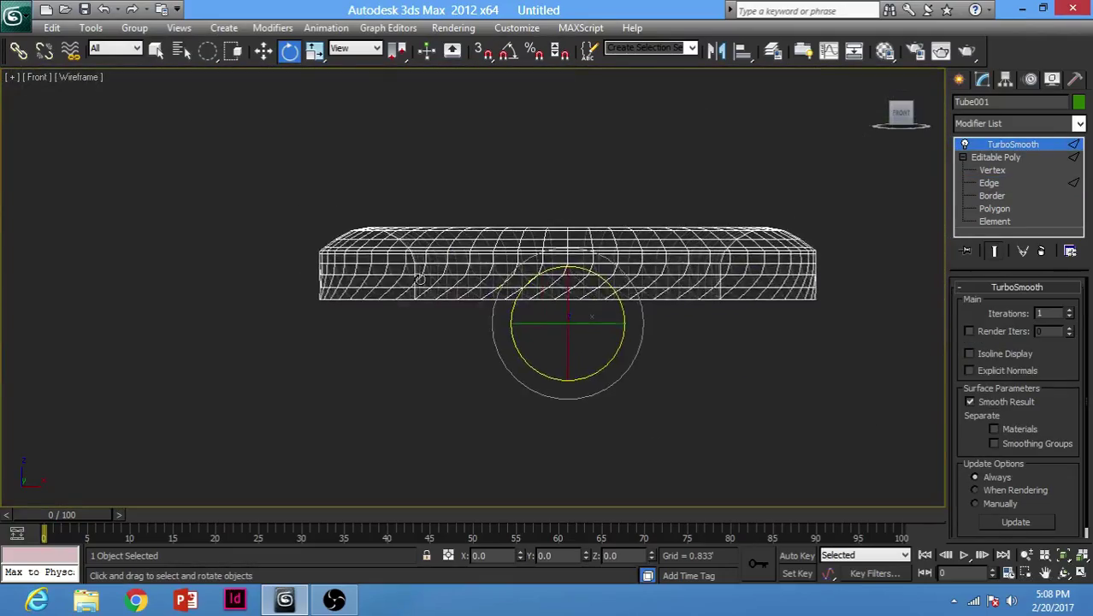
scroll(434, 310, "up", 2)
key("alt+w")
middle_click(638, 366)
key("alt+w")
middle_click_drag(438, 273, 439, 310, "alt")
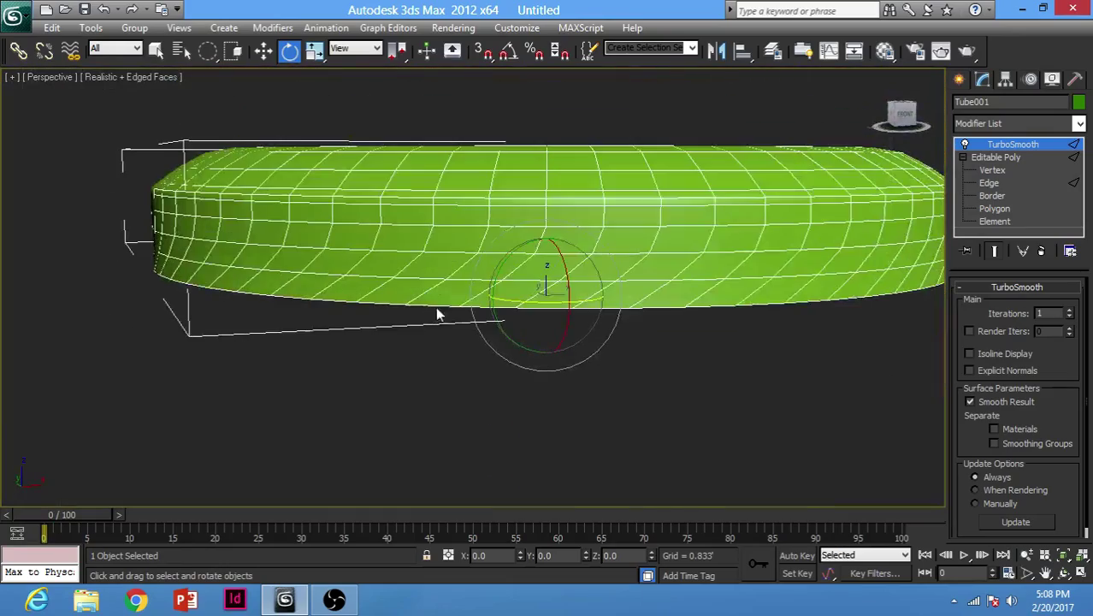
middle_click_drag(431, 246, 309, 317, "alt")
key("F4")
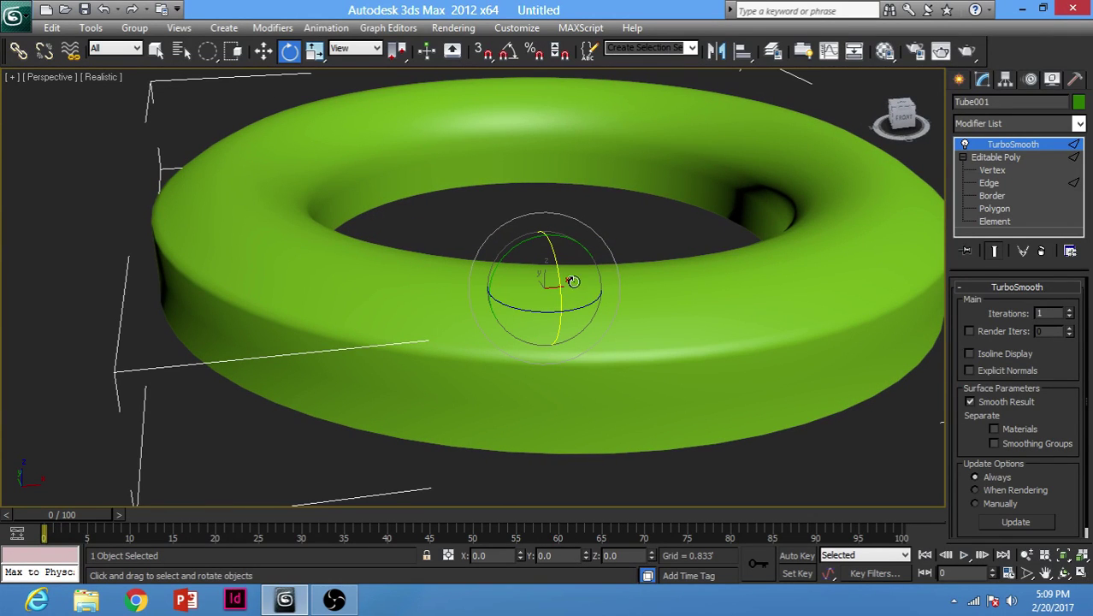
middle_click_drag(713, 301, 714, 320, "alt")
Step: At the Polygon sub-object level, select the two lower rows of wall polygons in the front view with a rectangular region
left_click(1018, 208)
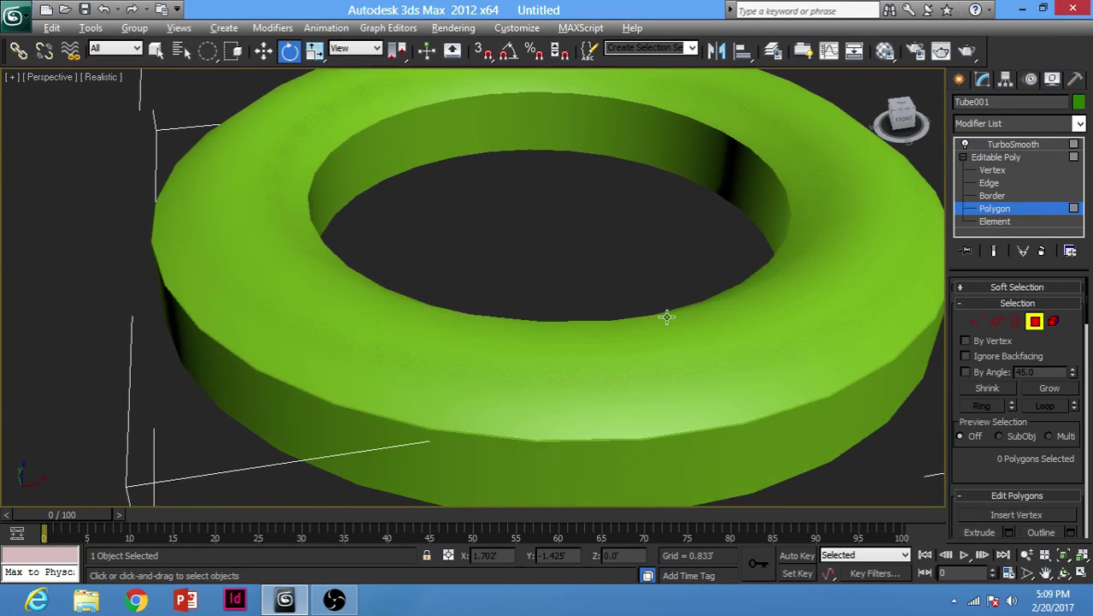
key("alt+w")
right_click(731, 212)
key("alt+w")
middle_click_drag(427, 280, 387, 280)
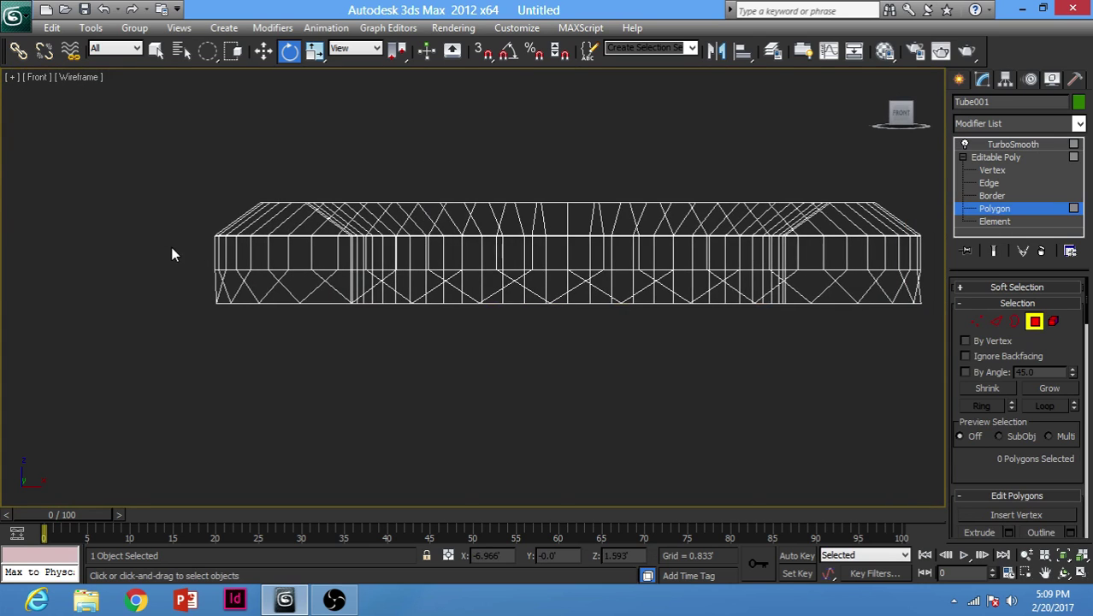
left_click_drag(171, 247, 806, 341)
key("ctrl+z")
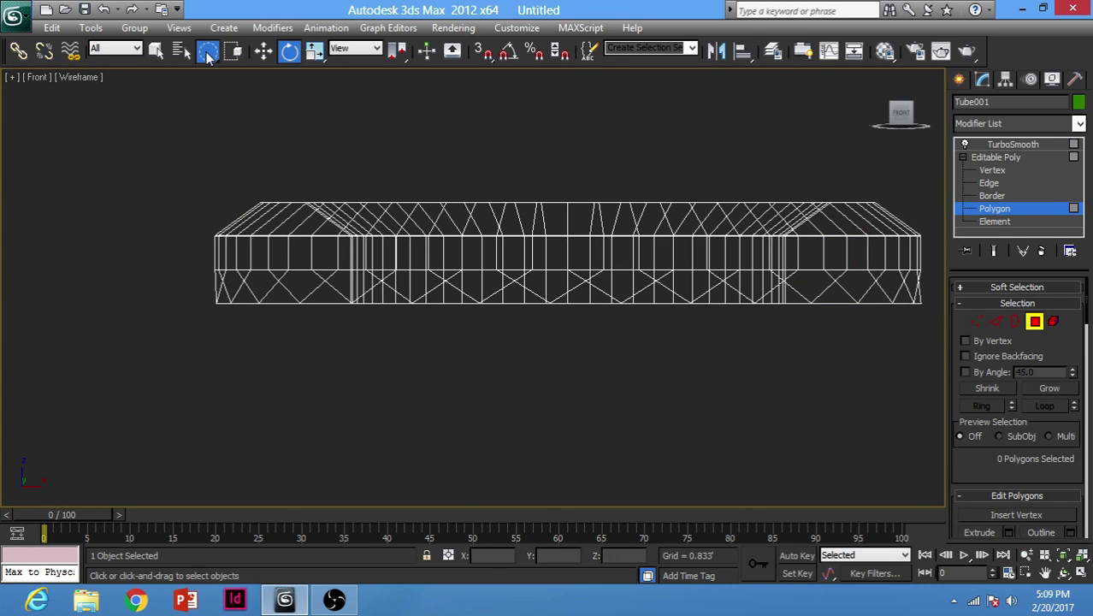
left_click_drag(207, 49, 208, 52)
scroll(121, 264, "down", 3)
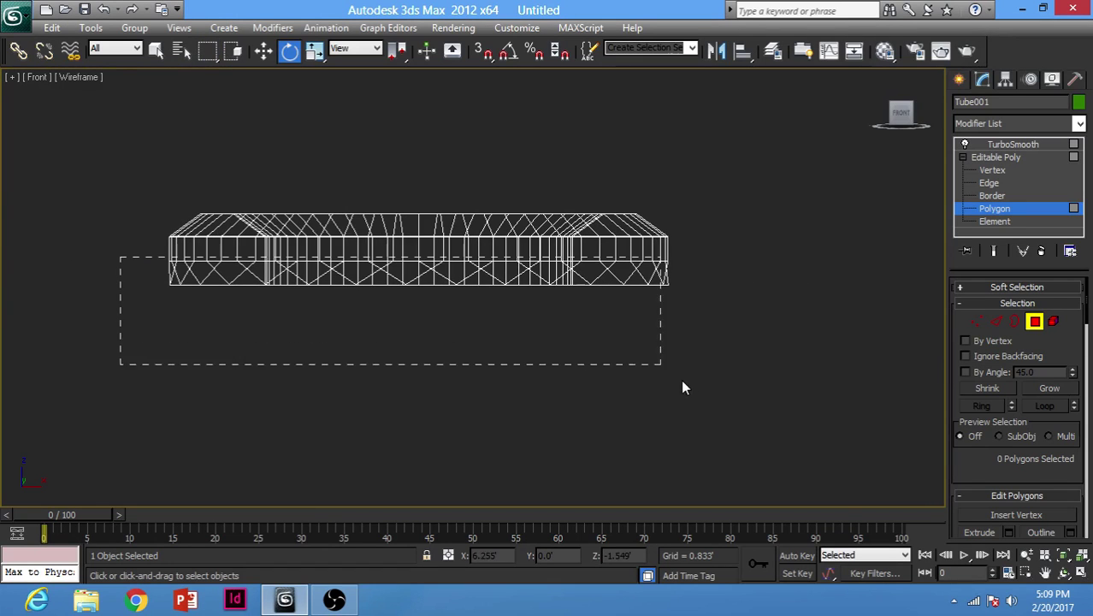
left_click_drag(682, 388, 769, 395)
Step: Examine the selected wall polygons in the perspective view with edged faces displayed and in the top view
key("alt+w")
key("alt+w")
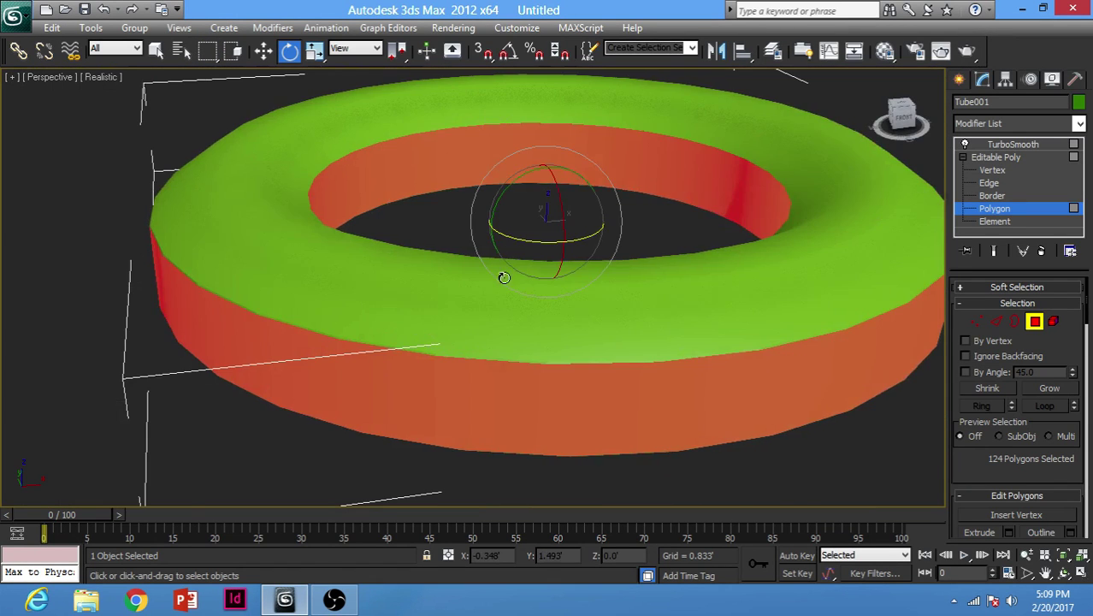
middle_click_drag(504, 277, 471, 303, "alt")
key("F4")
middle_click_drag(627, 255, 621, 171, "alt")
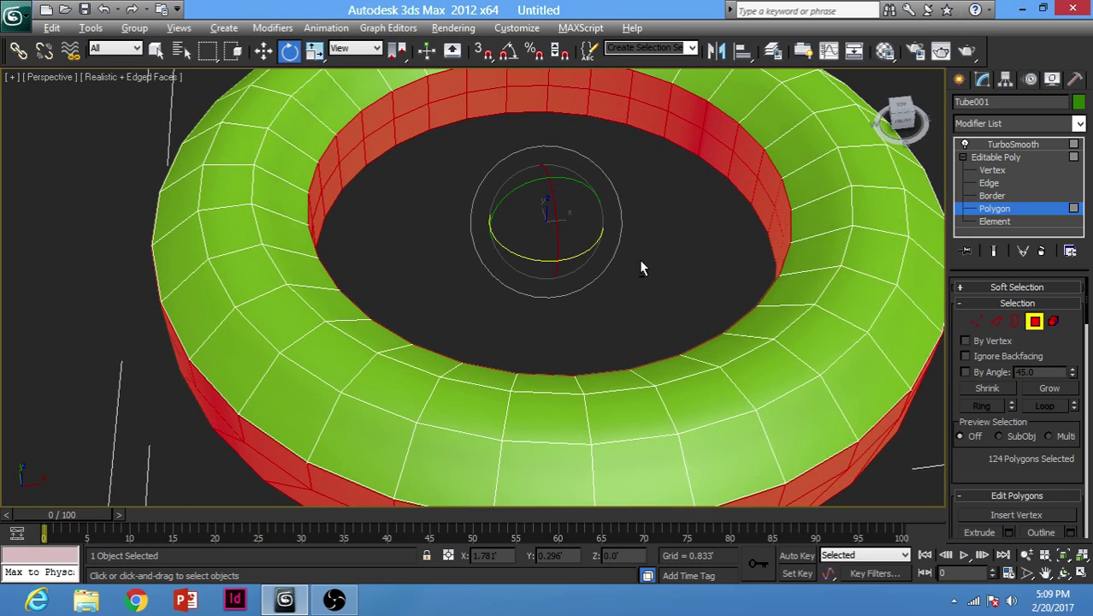
key("alt+w")
right_click(260, 186)
key("alt+w")
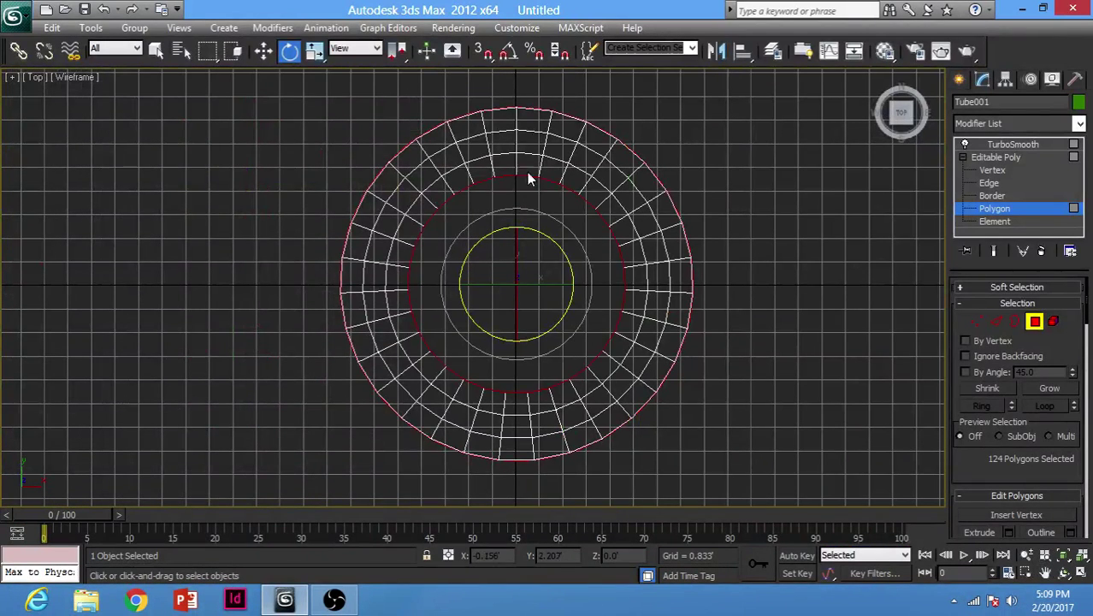
Step: Hide the top view grid and deselect the inner wall polygons with a circular region, keeping the outer wall selected
key("g")
middle_click_drag(766, 277, 761, 268)
key("w")
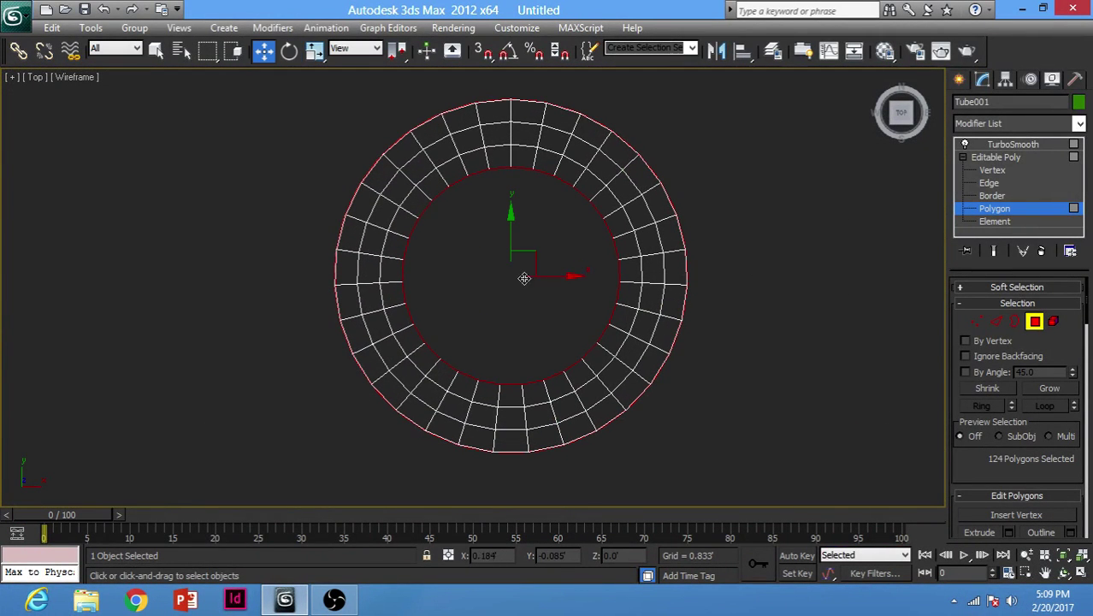
left_click_drag(206, 54, 207, 101)
left_click_drag(516, 286, 604, 415, "alt")
key("alt+w")
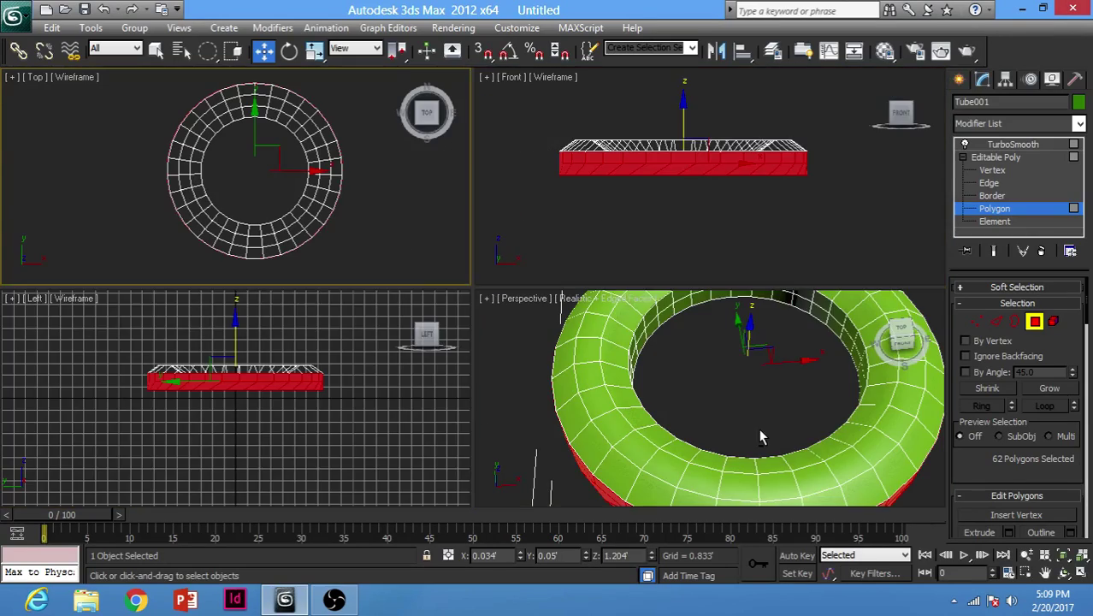
Step: Open the Bevel settings for the selected outer wall polygons in the perspective view
key("alt+w")
scroll(500, 354, "down", 5)
middle_click_drag(540, 283, 518, 214, "alt")
key("z")
scroll(451, 267, "up", 3)
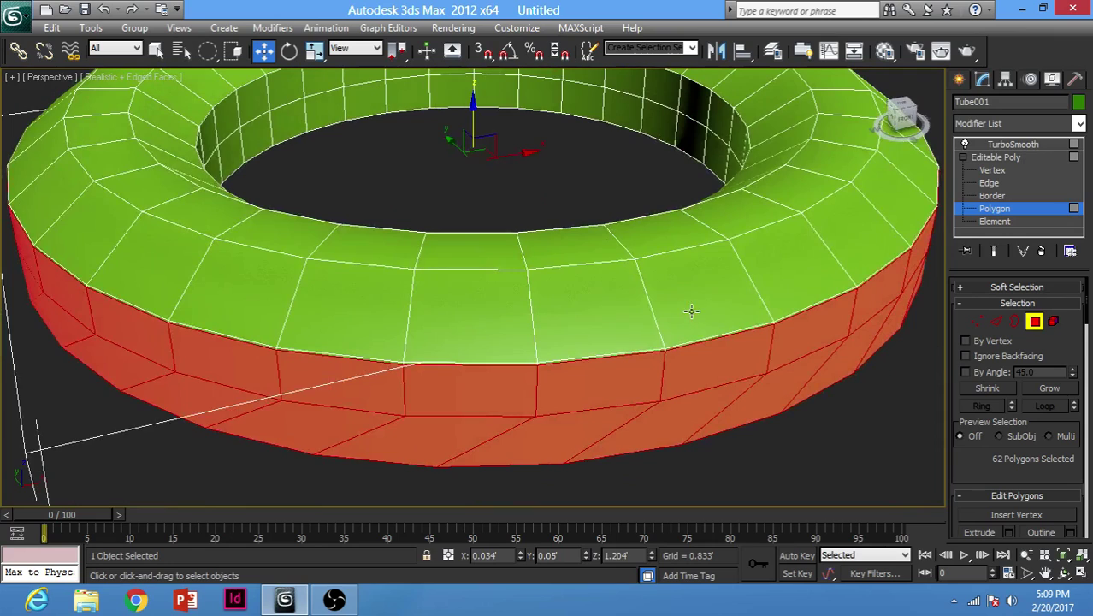
scroll(505, 265, "down", 3)
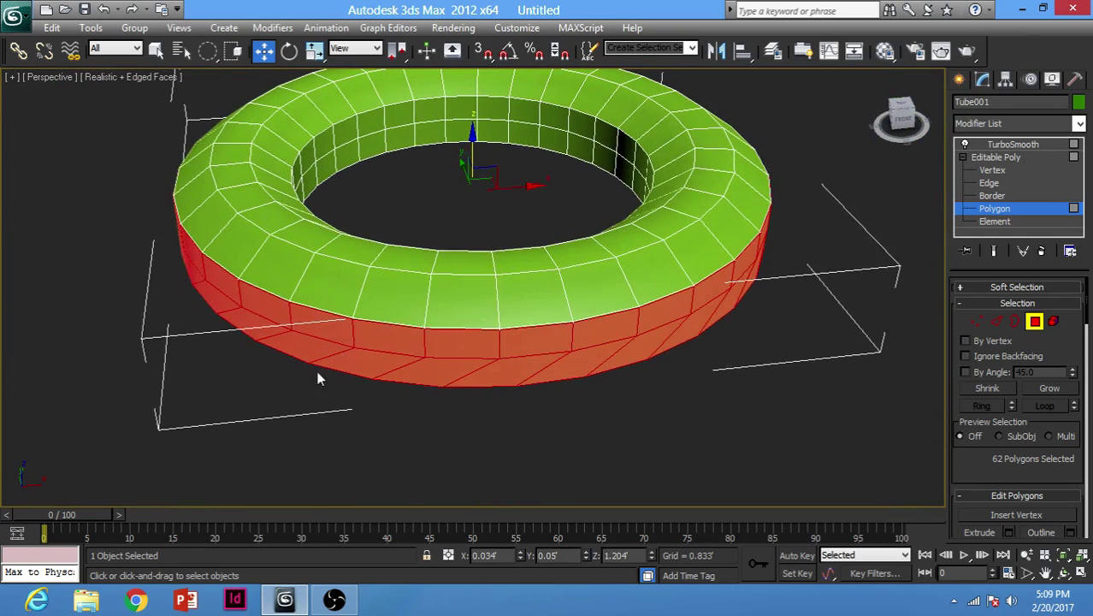
right_click(792, 351)
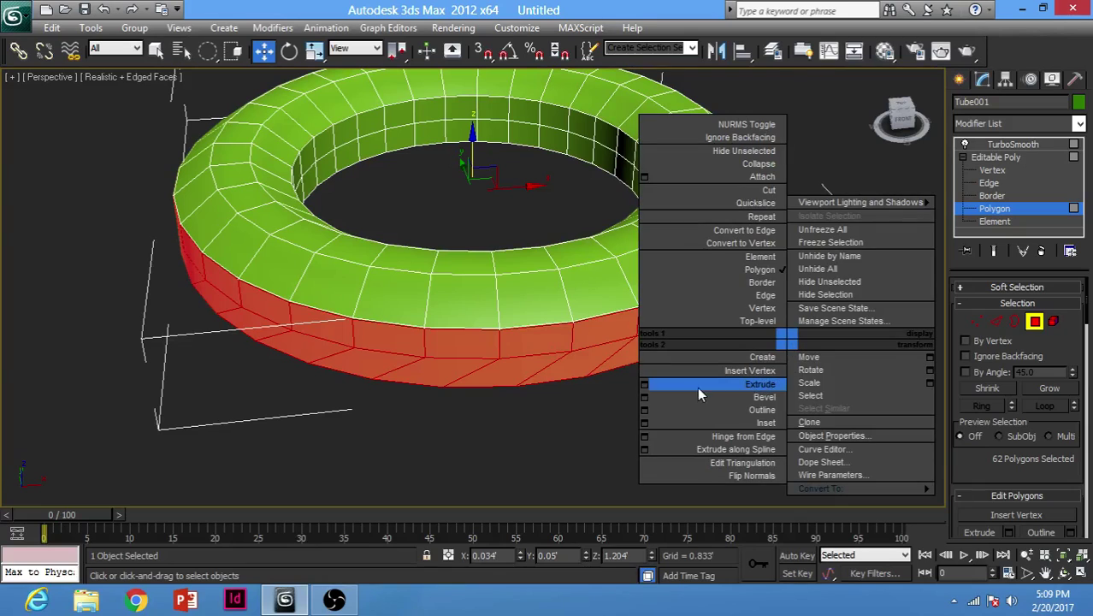
left_click(644, 396)
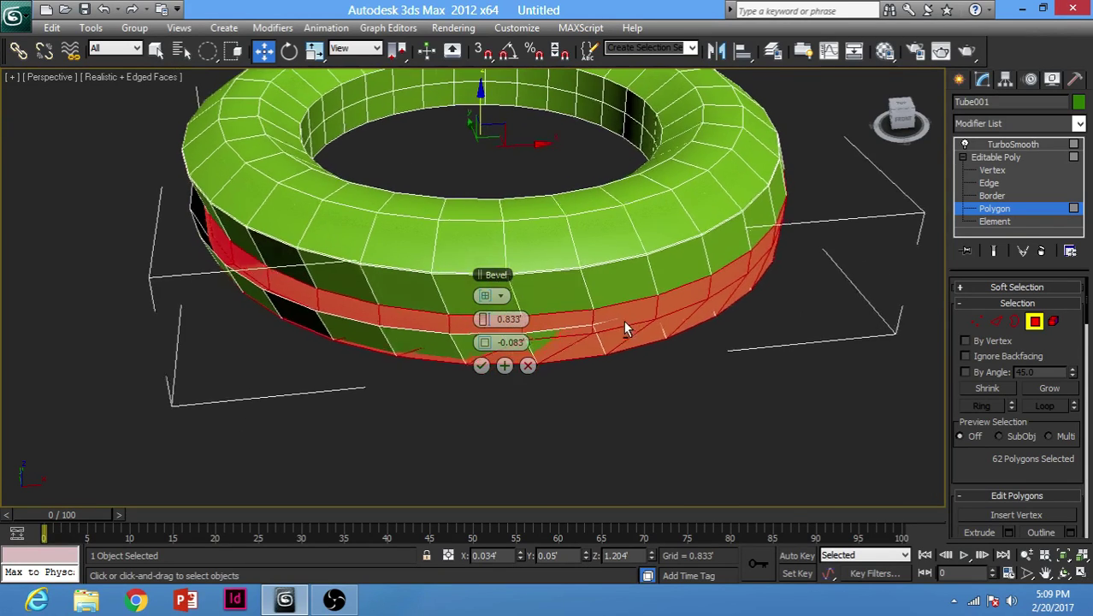
scroll(491, 291, "up", 4)
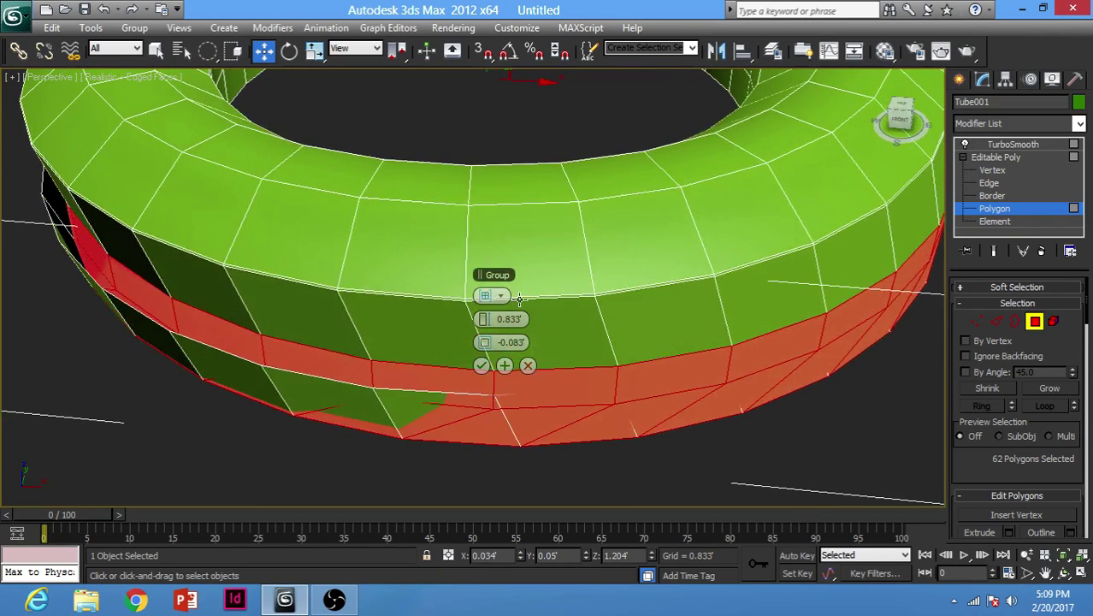
Step: Preview the bevel with Local Normal, and set the bevel type to By Polygon
left_click(501, 295)
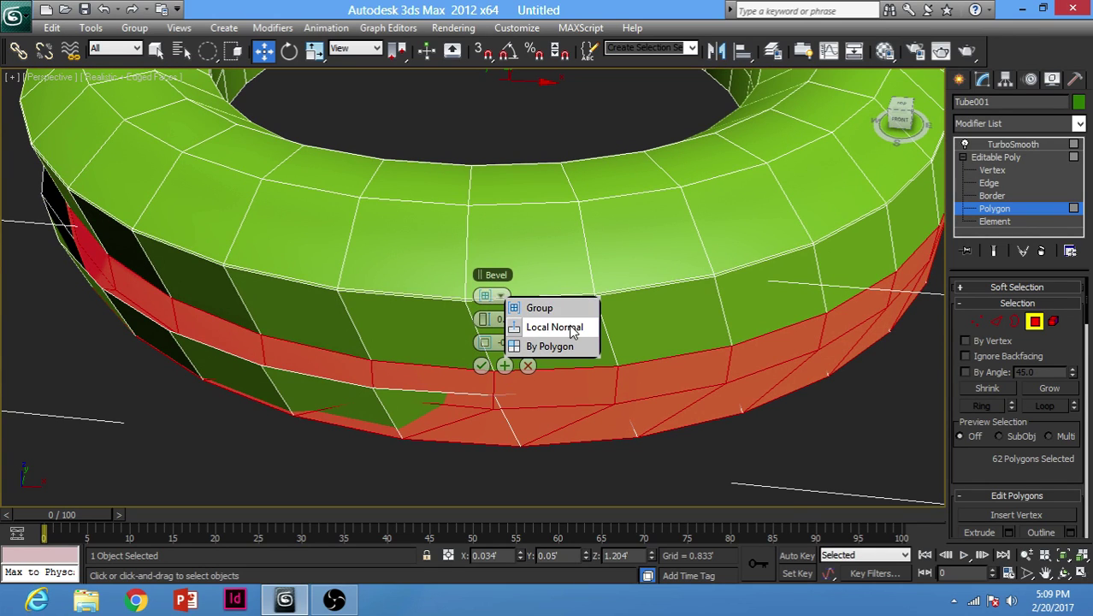
left_click(573, 332)
left_click(492, 296)
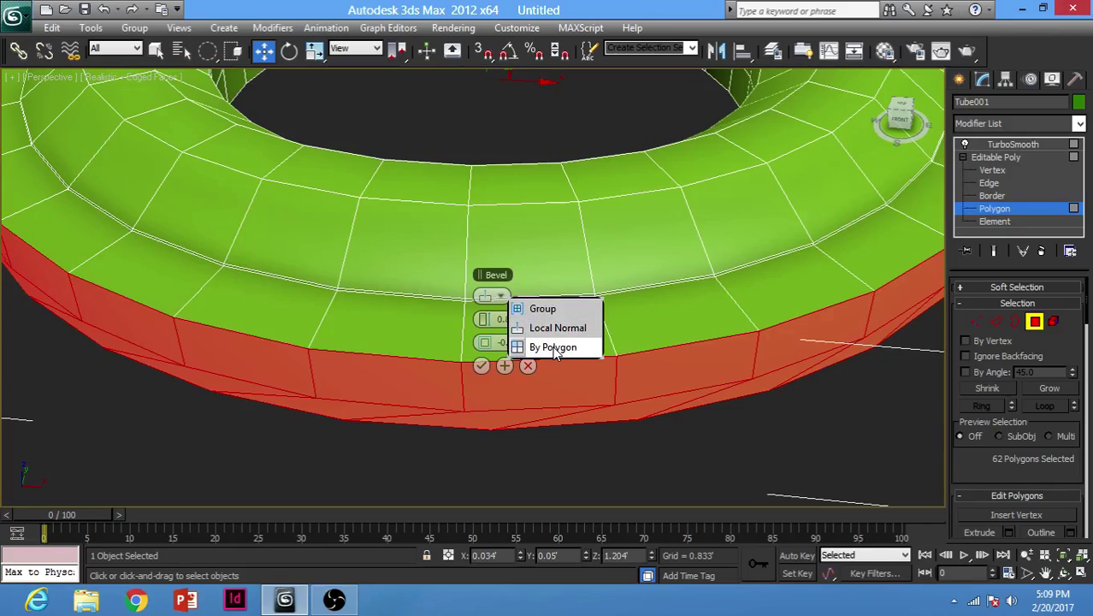
left_click(555, 349)
scroll(414, 276, "down", 3)
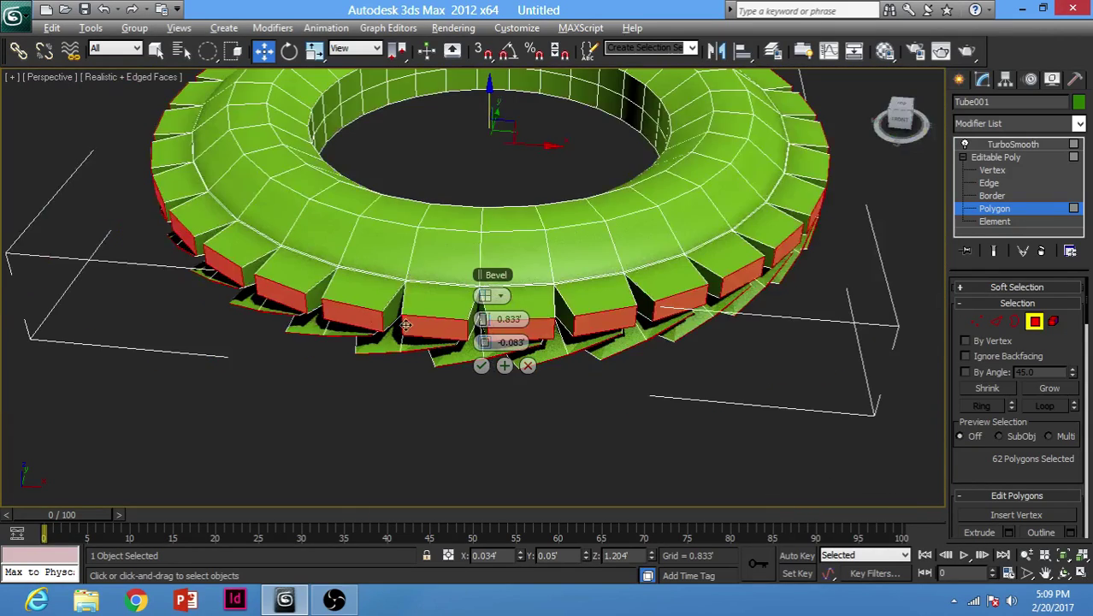
middle_click_drag(404, 324, 390, 296, "alt")
scroll(390, 296, "up", 4)
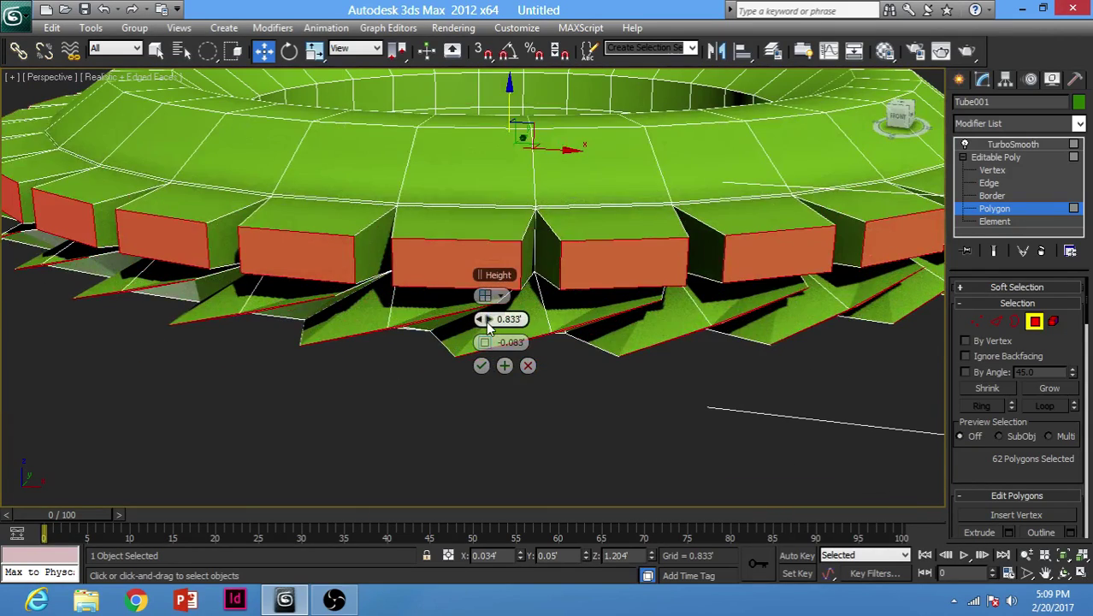
Step: Set the bevel height to about 0.129' and its outline to about -0.025'
left_click_drag(486, 321, 480, 344)
middle_click_drag(414, 308, 354, 393, "alt")
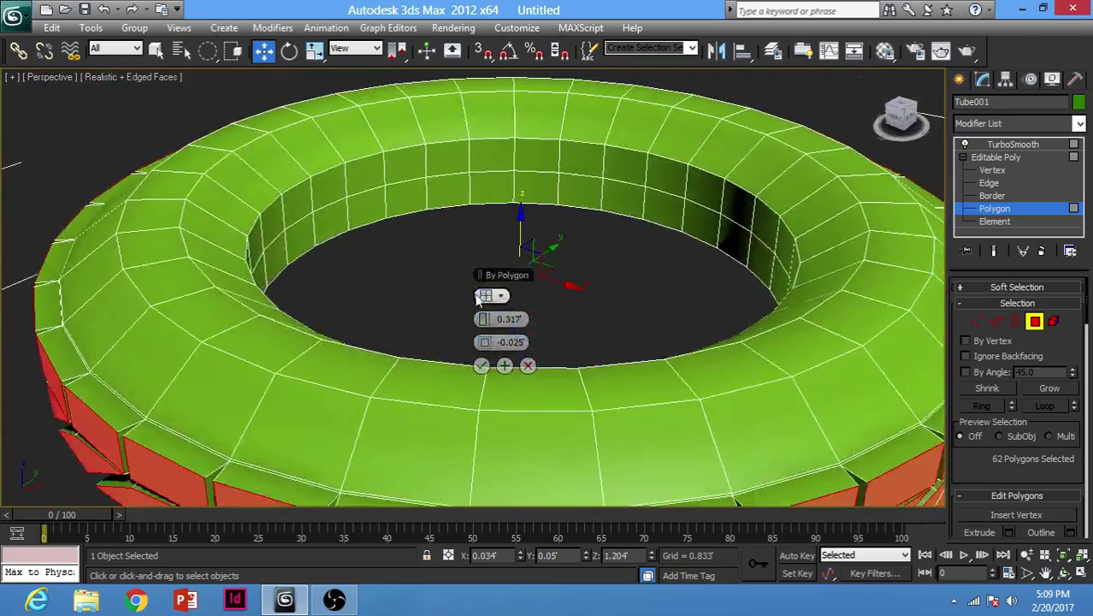
left_click_drag(492, 327, 469, 361)
scroll(468, 361, "down", 10)
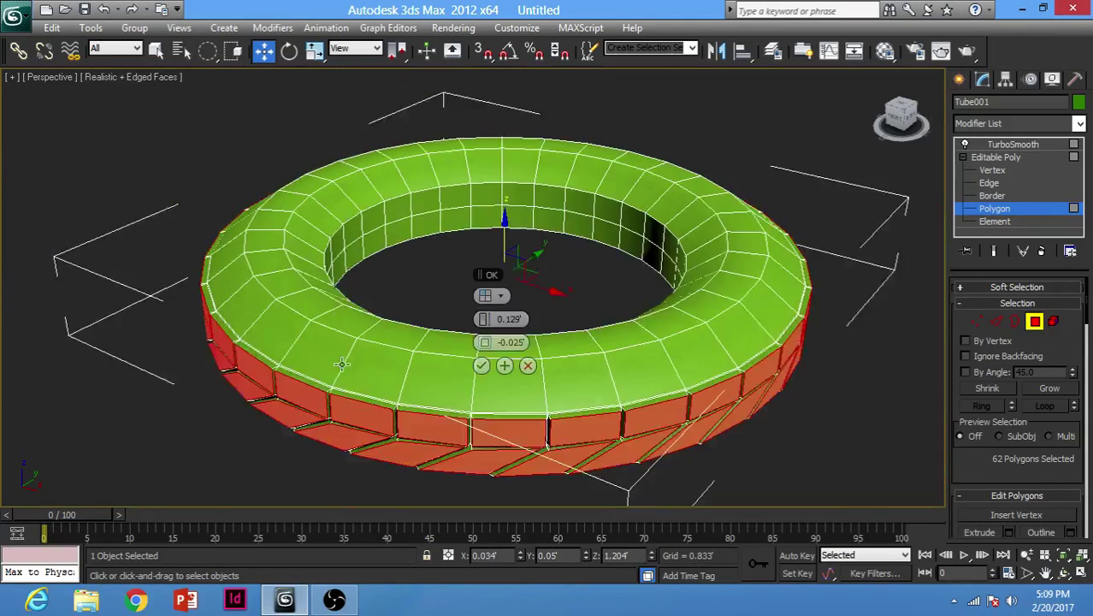
Step: Refine the bevel to a height of 0.128' and an outline of about -0.006', and apply it
scroll(404, 312, "up", 10)
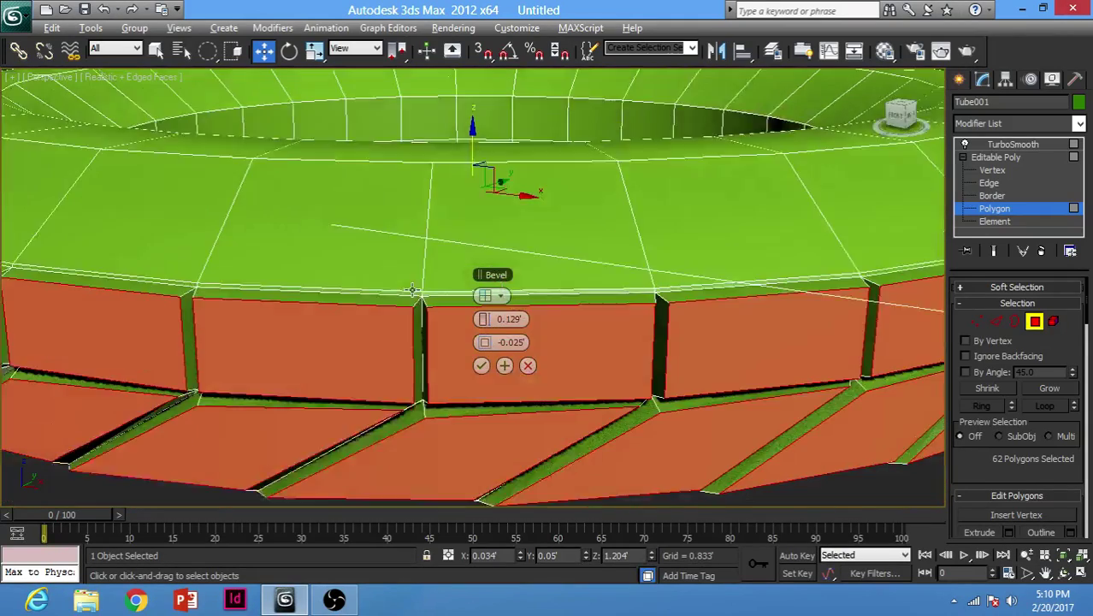
scroll(471, 329, "down", 4)
left_click_drag(483, 344, 486, 342)
left_click(483, 320)
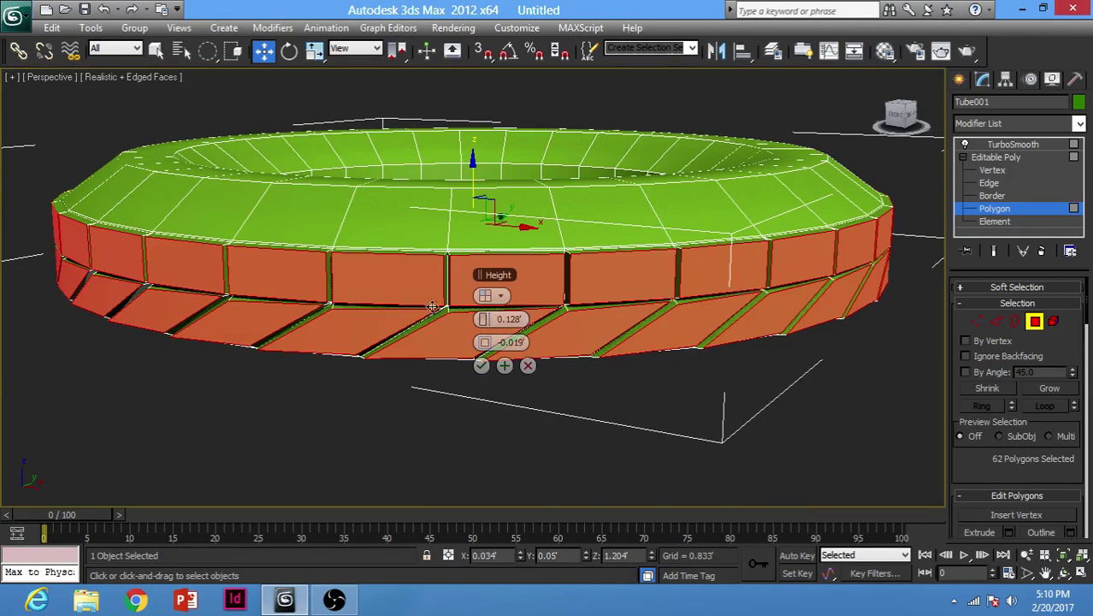
middle_click_drag(409, 298, 405, 324, "alt")
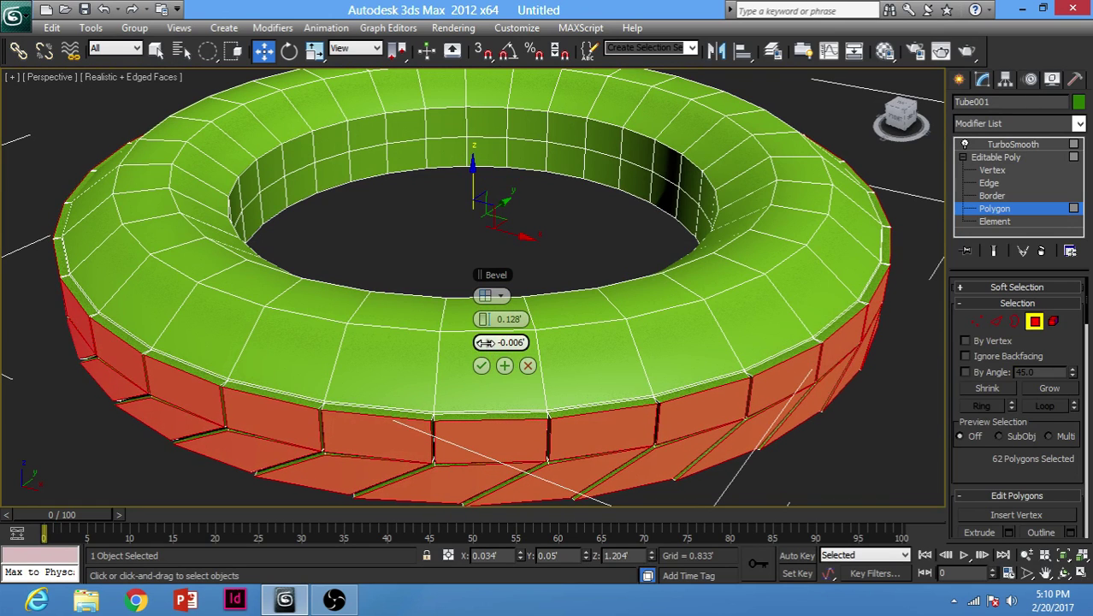
left_click_drag(484, 342, 484, 342)
left_click(481, 365)
Step: Examine the smoothed outer wall tread at the TurboSmooth level with the edged faces display turned off
mouse_move(532, 349)
middle_mouse_down("alt")
mouse_move(544, 327)
mouse_move(517, 348)
middle_mouse_up("alt")
left_click(1042, 147)
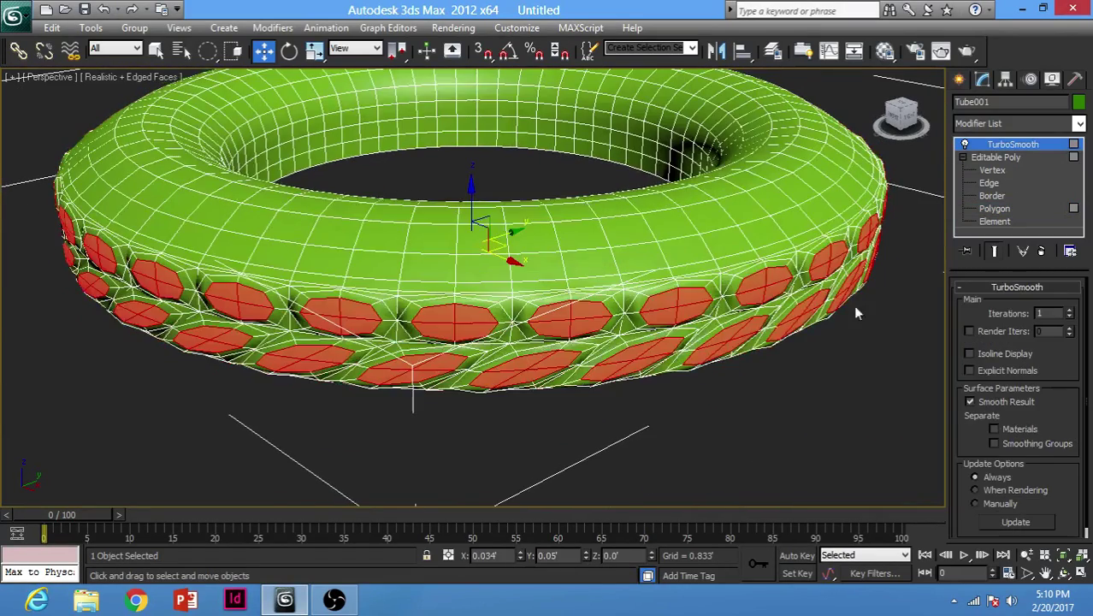
middle_click_drag(852, 304, 627, 371, "alt")
key("F4")
left_click(627, 371)
middle_click_drag(579, 306, 449, 274, "alt")
left_click(450, 273)
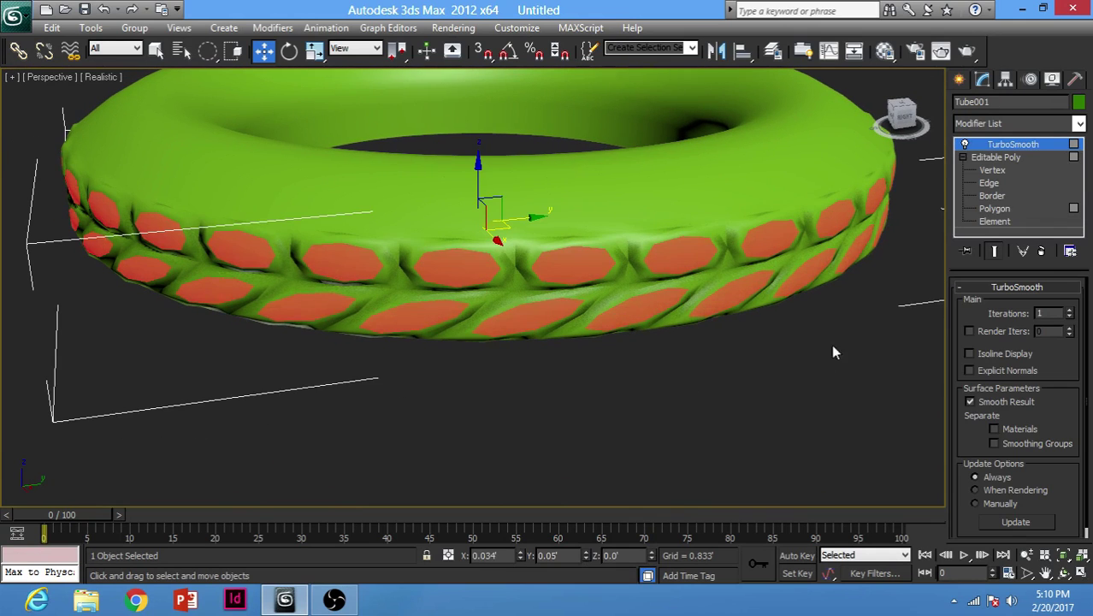
Step: At the Polygon level, switch to a rectangular selection region and select the two lower wall rows in the front view
left_click(995, 209)
middle_click_drag(745, 285, 449, 301, "alt")
key("f")
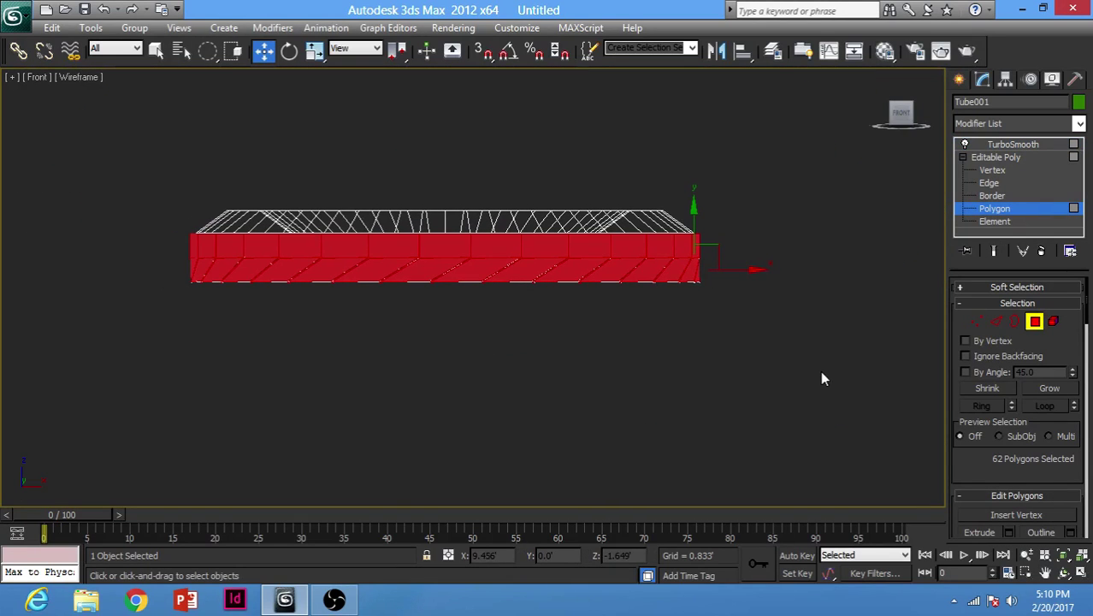
left_click_drag(215, 50, 209, 55)
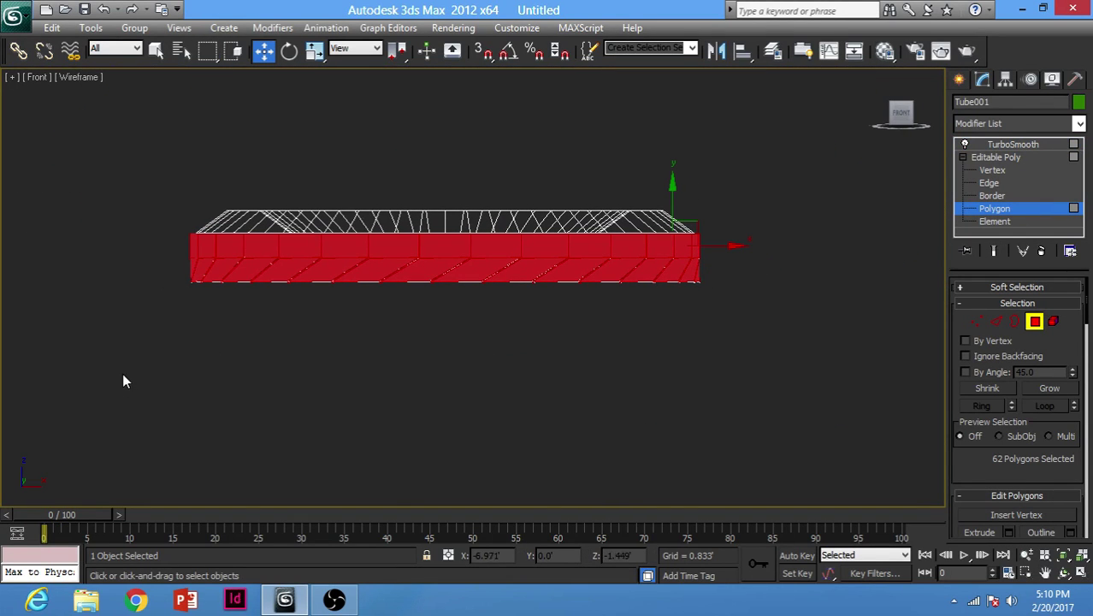
left_click_drag(870, 250, 870, 248)
key("p")
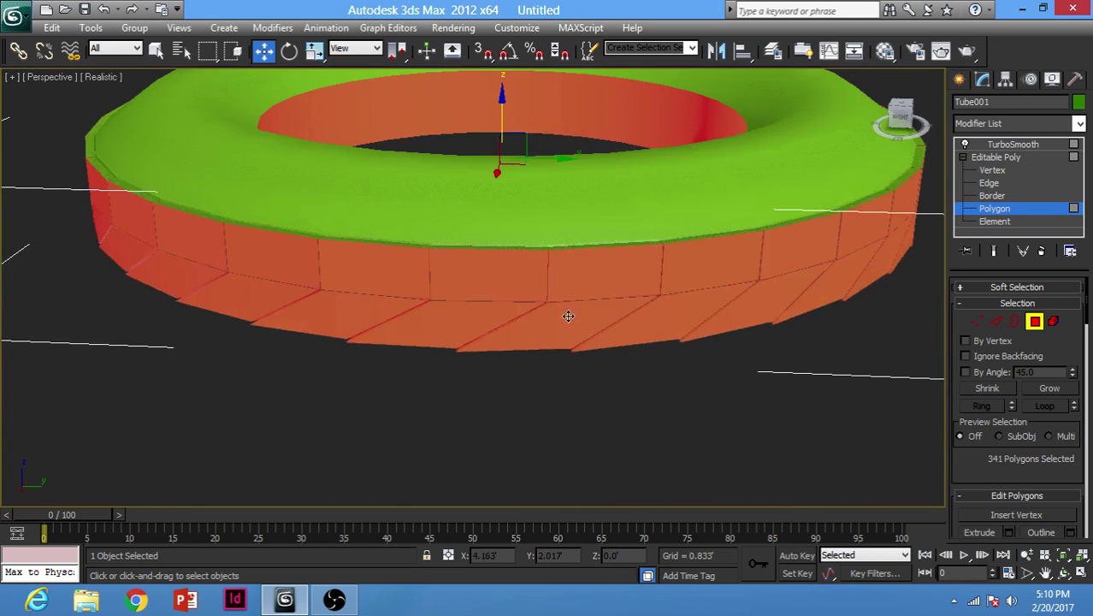
Step: Compare the beveled wall with and without TurboSmooth in the perspective view with edged faces displayed
middle_click_drag(569, 313, 351, 277, "alt")
left_click(1014, 145)
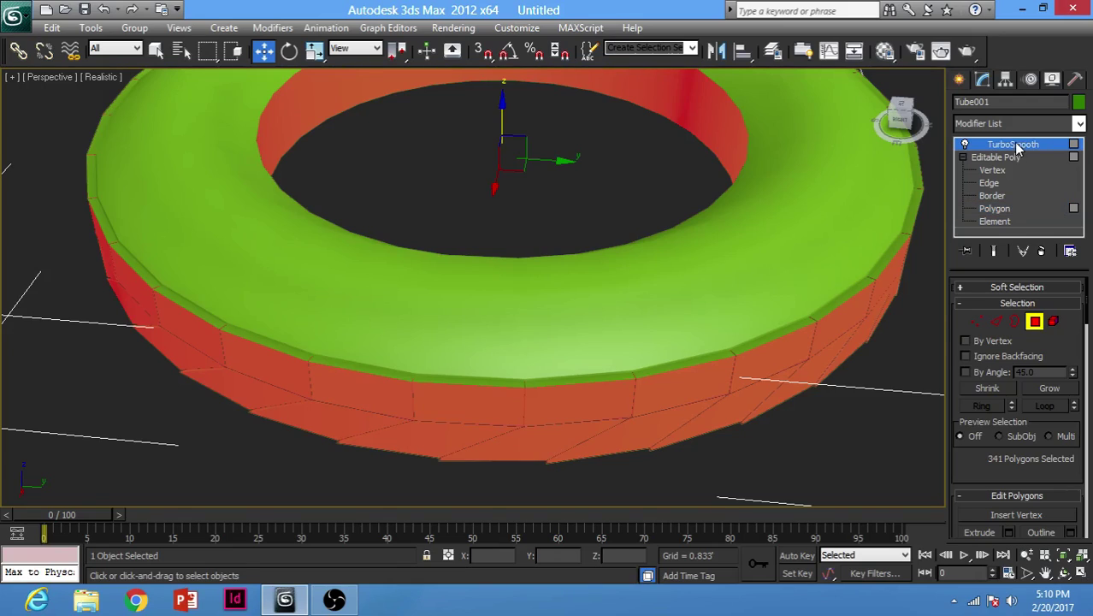
key("F4")
middle_click_drag(366, 266, 228, 270, "alt")
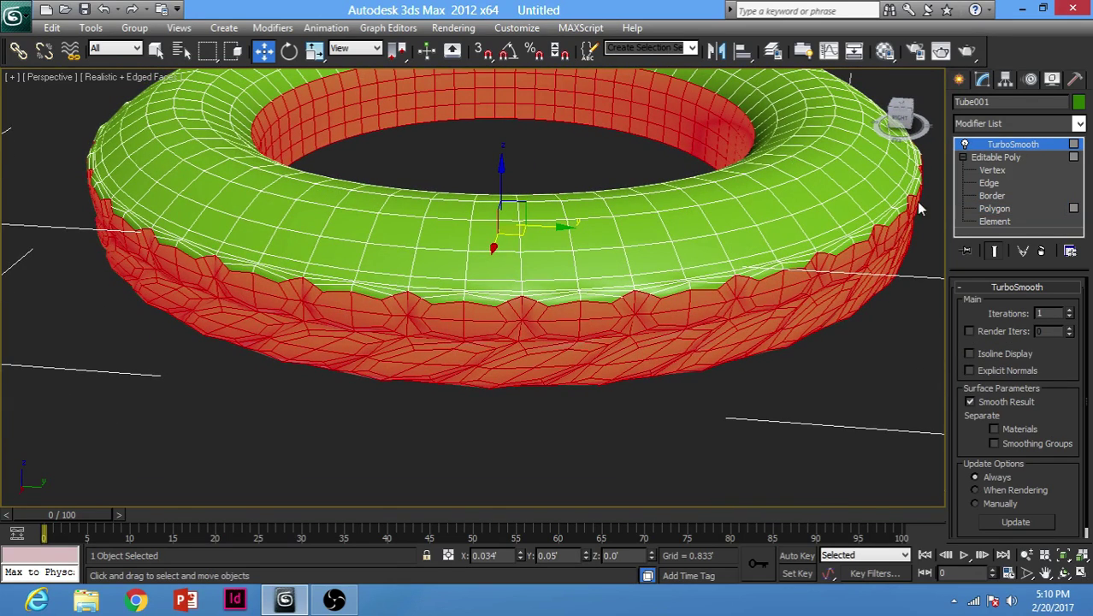
left_click(994, 209)
middle_click_drag(548, 256, 492, 246, "alt")
scroll(493, 246, "up", 4)
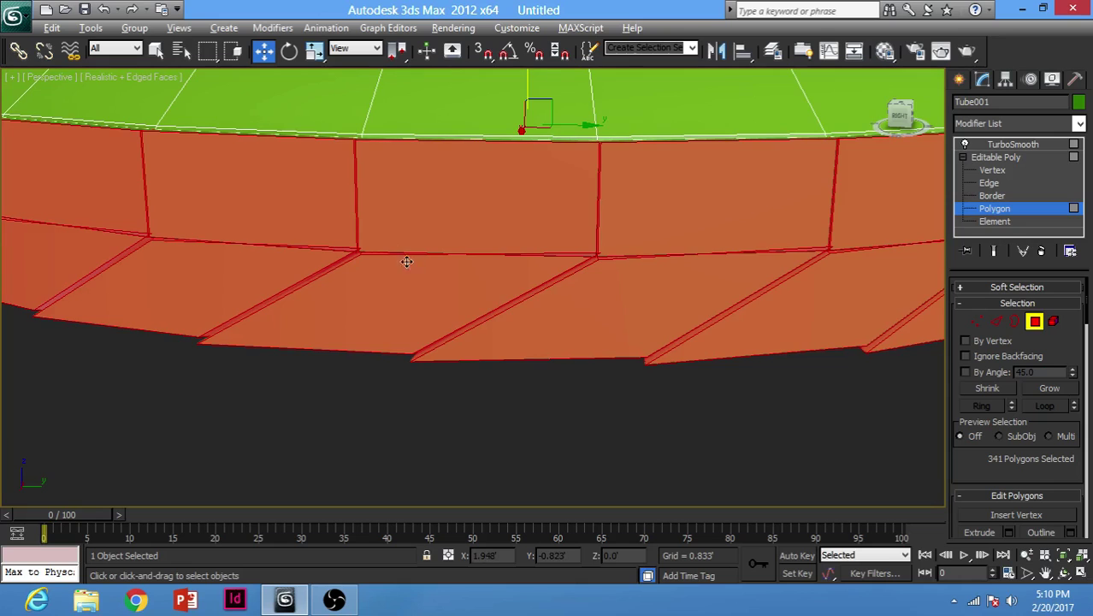
middle_click_drag(407, 262, 599, 200, "alt")
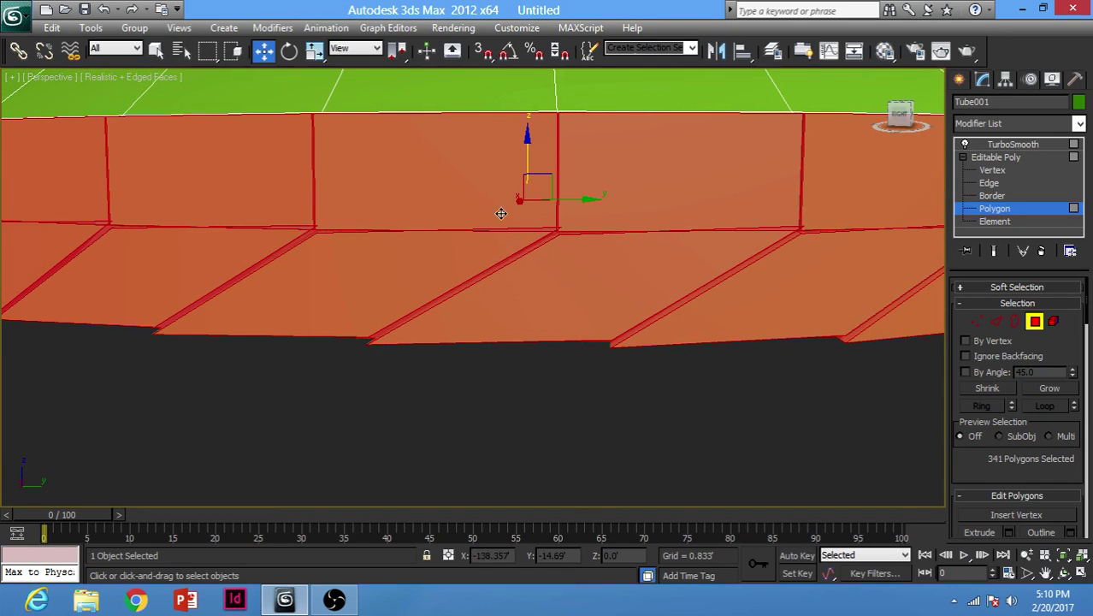
left_click(1009, 145)
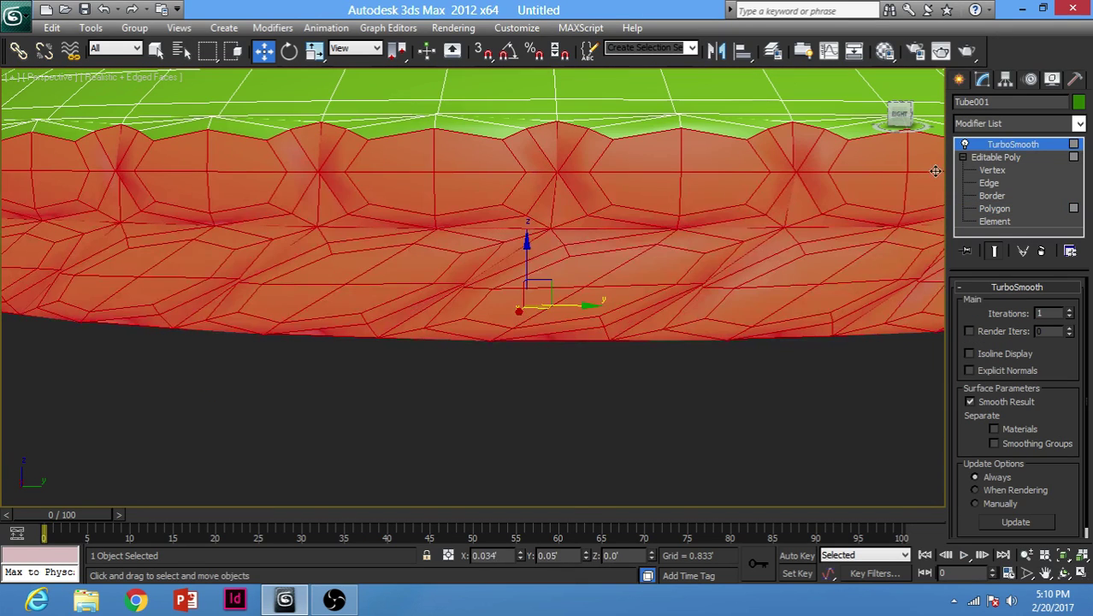
Step: Convert the selected wall polygons to an edge selection, and undo the recent selection changes
left_click(992, 209)
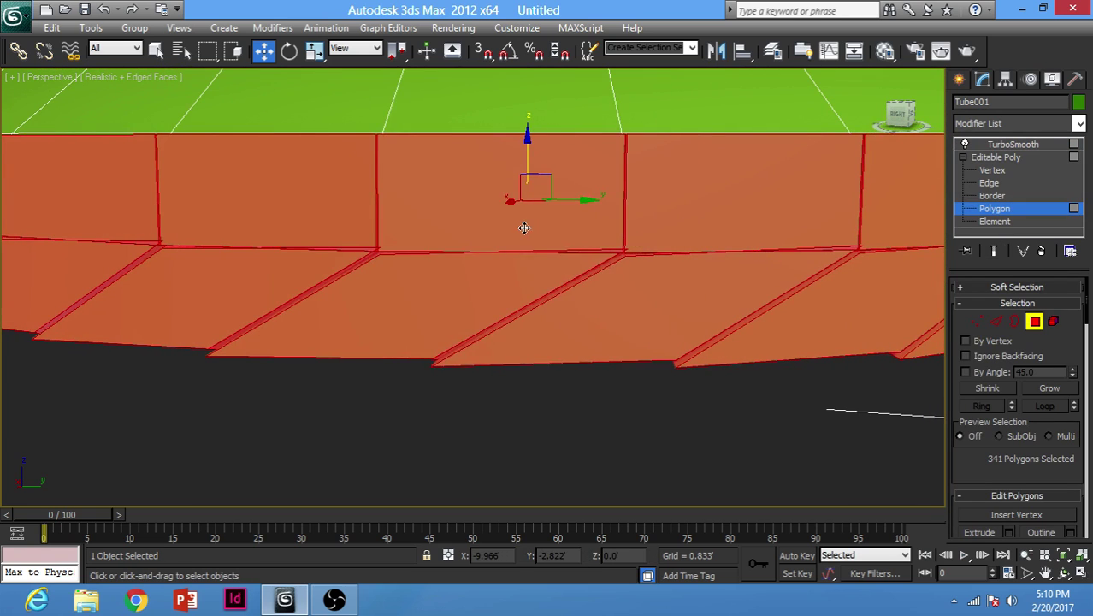
right_click(524, 227)
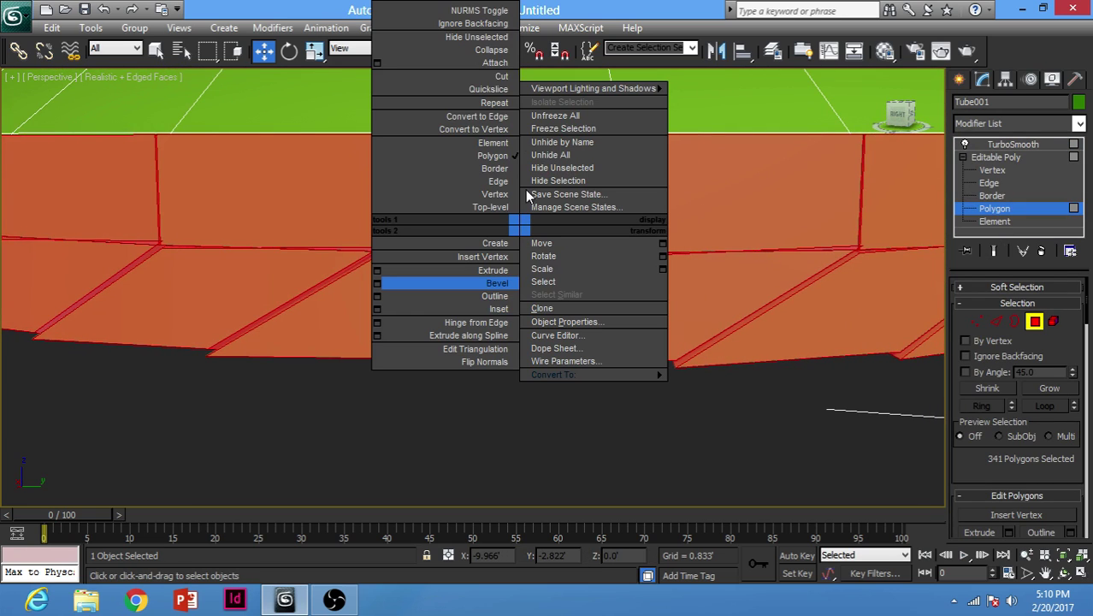
left_click(488, 117)
middle_click_drag(466, 257, 411, 289, "alt")
scroll(466, 270, "down", 3)
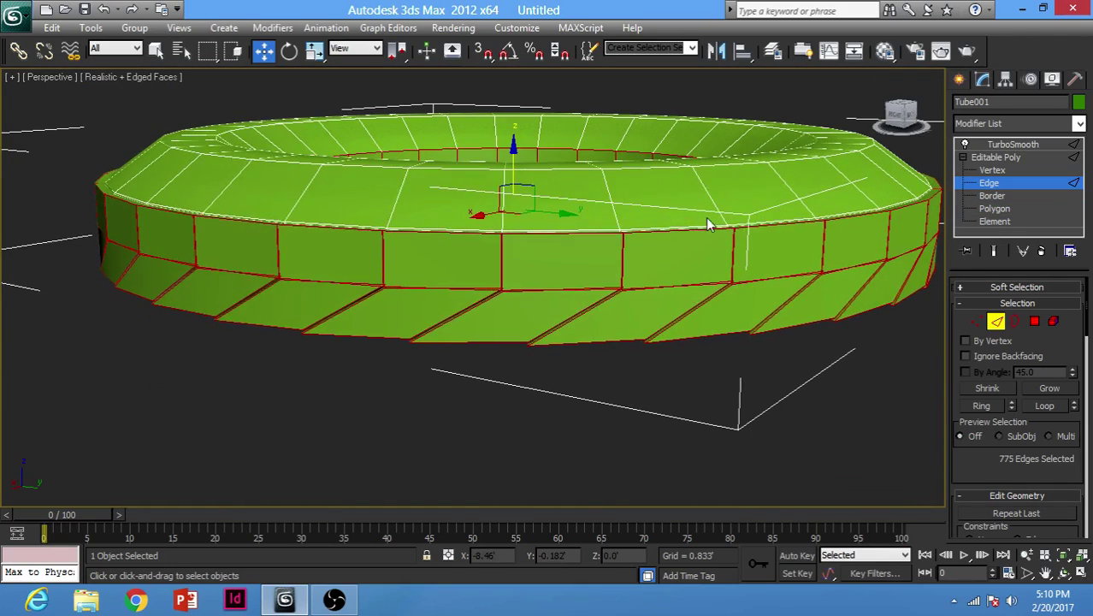
middle_click_drag(709, 223, 641, 223, "alt")
key("ctrl+z")
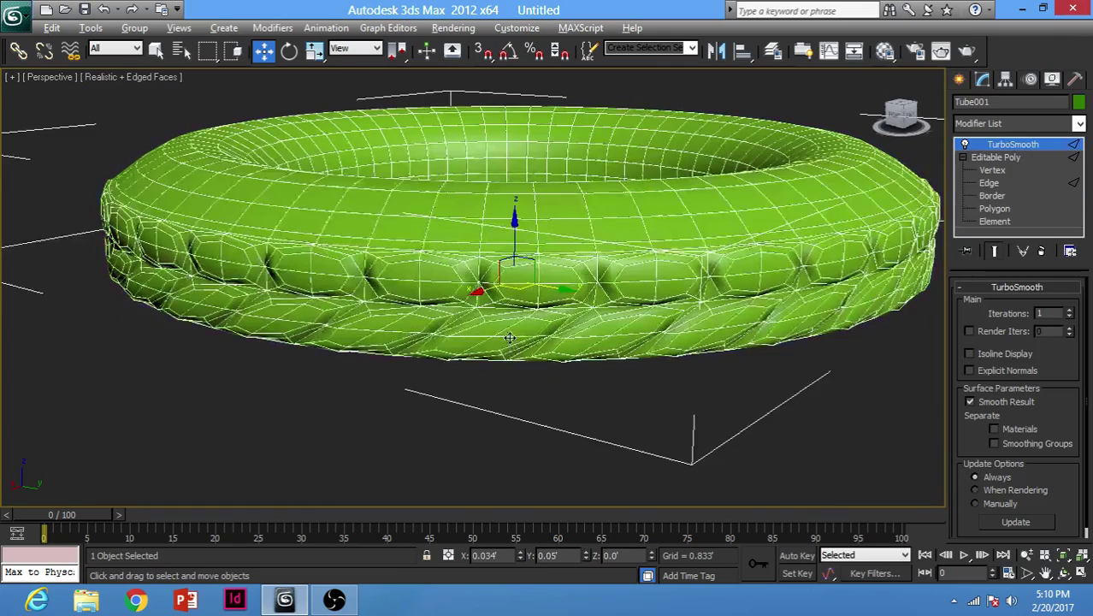
Step: Return to the Polygon level and convert the outer wall's beveled face selection to edges
middle_click_drag(510, 338, 485, 253, "alt")
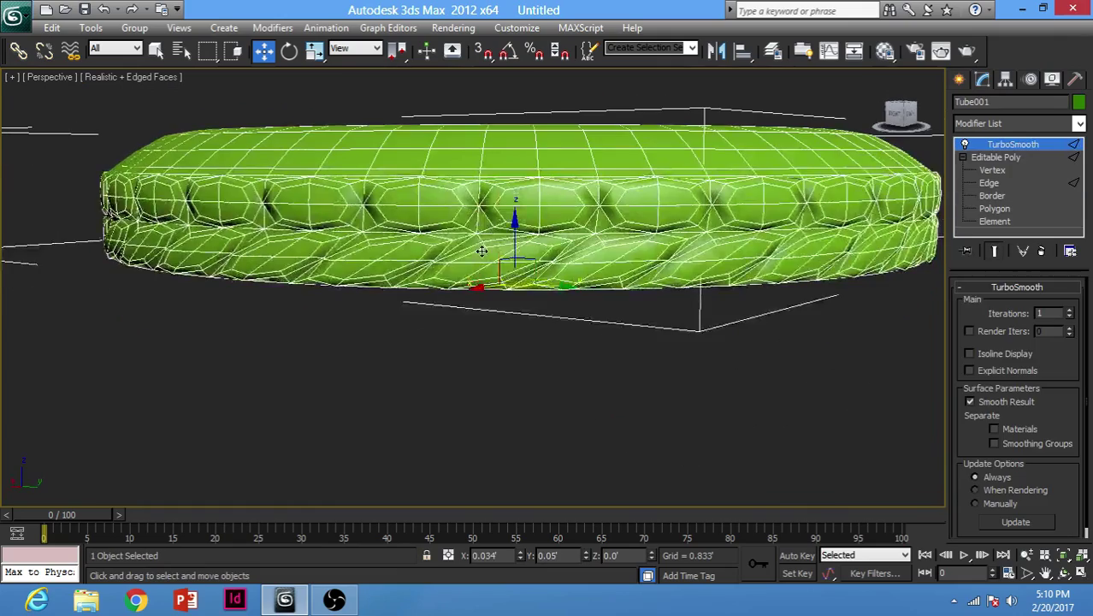
scroll(486, 253, "up", 4)
left_click(1001, 211)
scroll(526, 256, "down", 3)
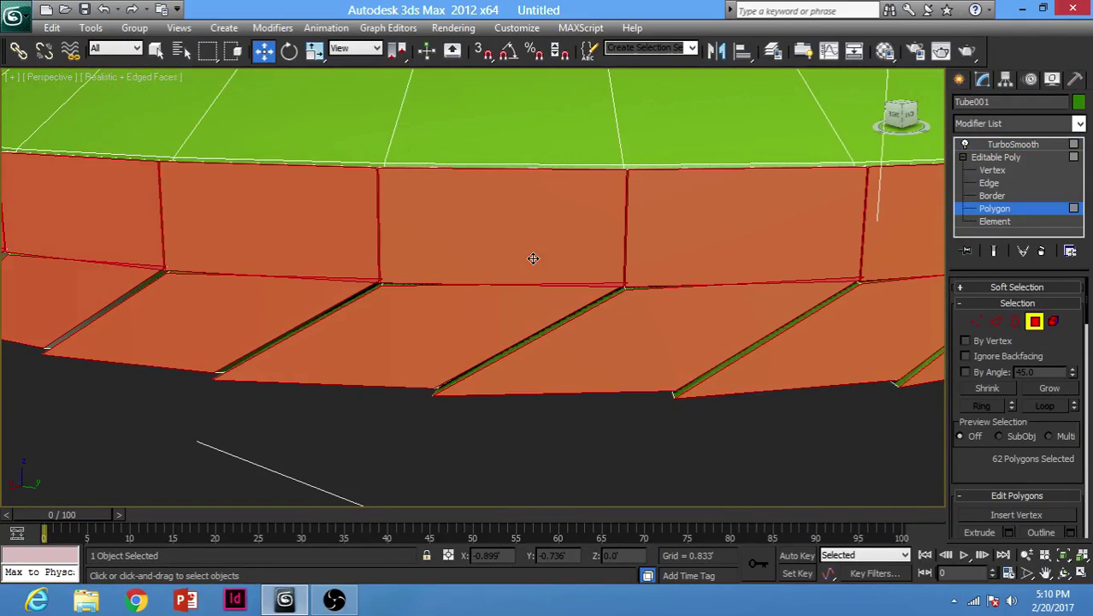
right_click(601, 236)
left_click(547, 126)
scroll(541, 251, "down", 5)
middle_click_drag(504, 227, 446, 209, "alt")
scroll(432, 291, "up", 3)
scroll(454, 304, "down", 1)
Step: Maximize the front view and select all polygons of the two lower wall rows at the Polygon level with a rectangular region
key("alt+w")
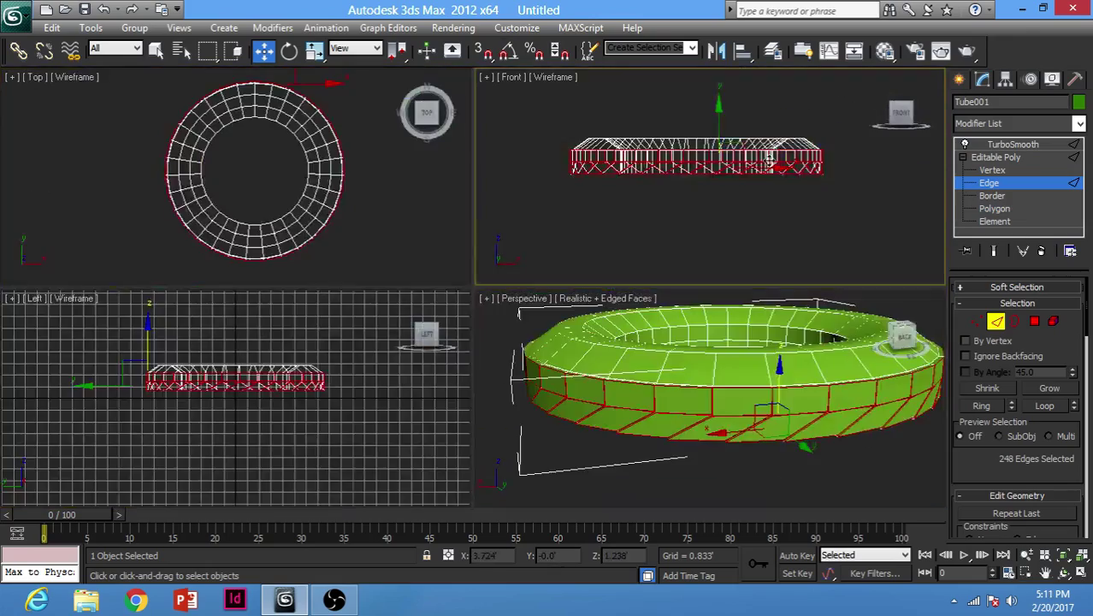
middle_click(590, 231)
key("alt+w")
left_click(1001, 213)
middle_click_drag(557, 255, 555, 223)
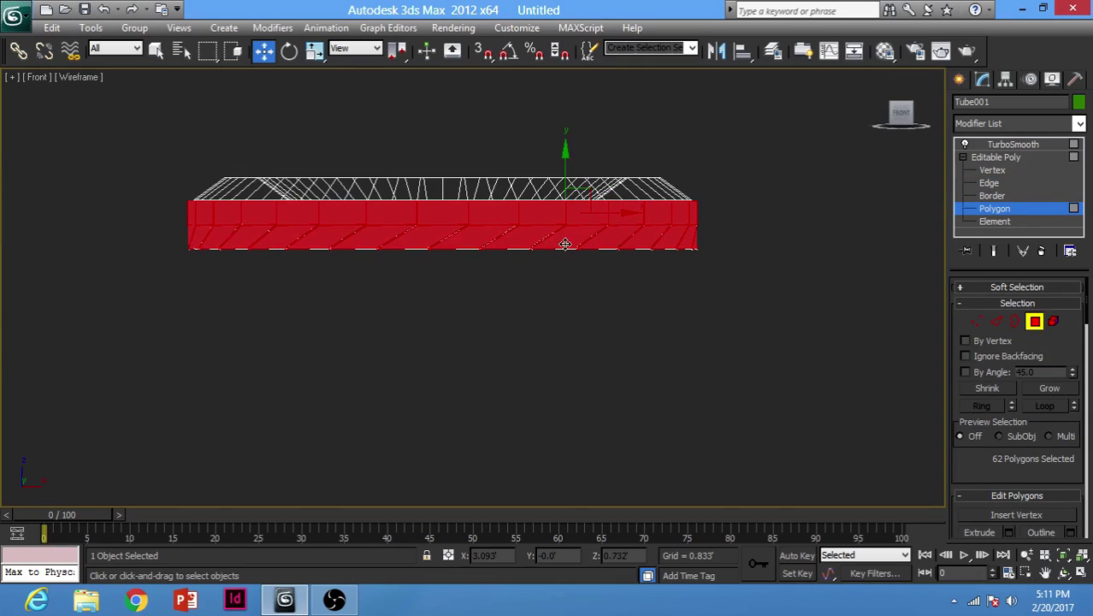
left_click_drag(497, 322, 10, 346)
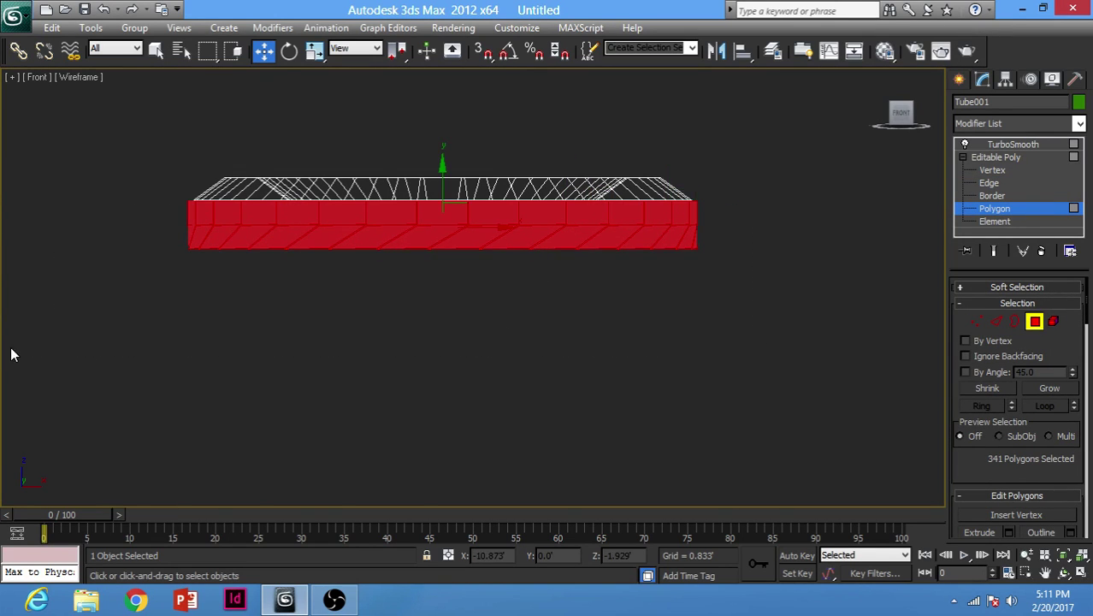
Step: Remove the inner wall polygons from the selection with a circular region in the top view, and return to the maximized perspective view
key("alt+w")
middle_click(564, 351)
key("alt+w")
middle_click_drag(504, 265, 384, 301, "alt")
key("alt+w")
middle_click(268, 111)
key("alt+w")
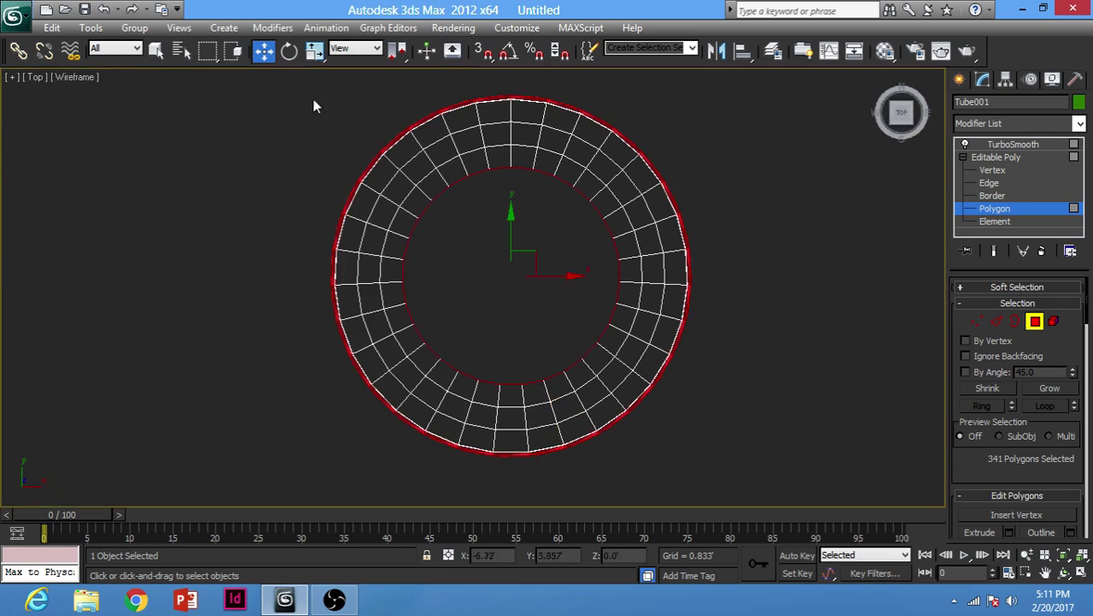
left_click_drag(207, 57, 209, 116)
left_click_drag(211, 51, 208, 101)
left_click_drag(520, 272, 624, 414, "alt")
key("alt+w")
right_click(691, 395)
key("alt+w")
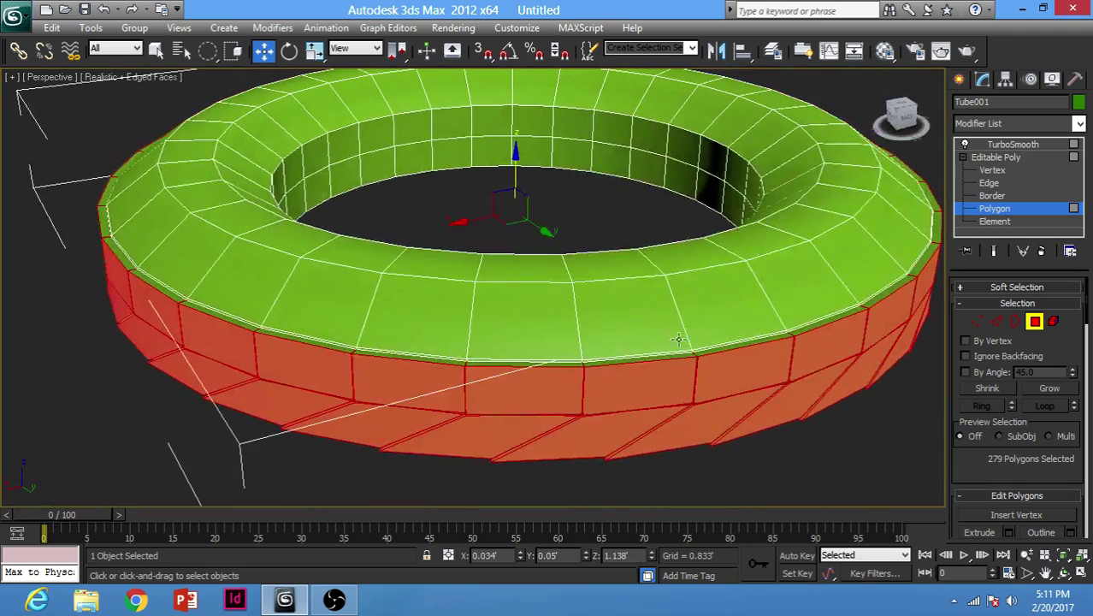
Step: Convert the outer wall's selected polygons to edges and chamfer them by 0.013' with 1 segment
right_click(680, 333)
left_click(644, 223)
middle_click_drag(574, 284, 573, 225)
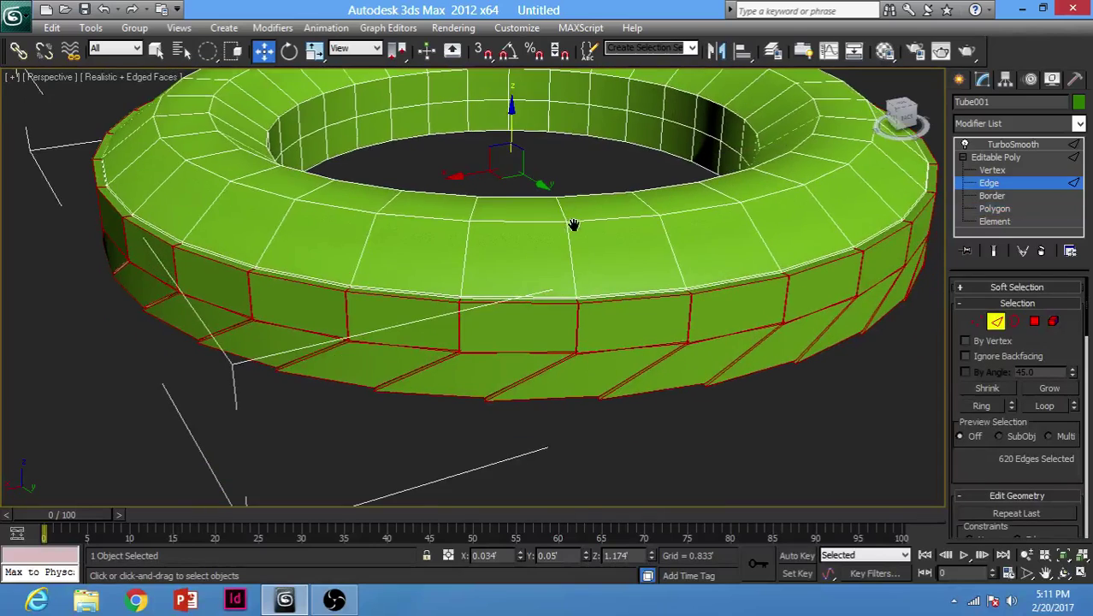
scroll(500, 295, "up", 4)
middle_click_drag(581, 312, 579, 298, "alt")
right_click(644, 254)
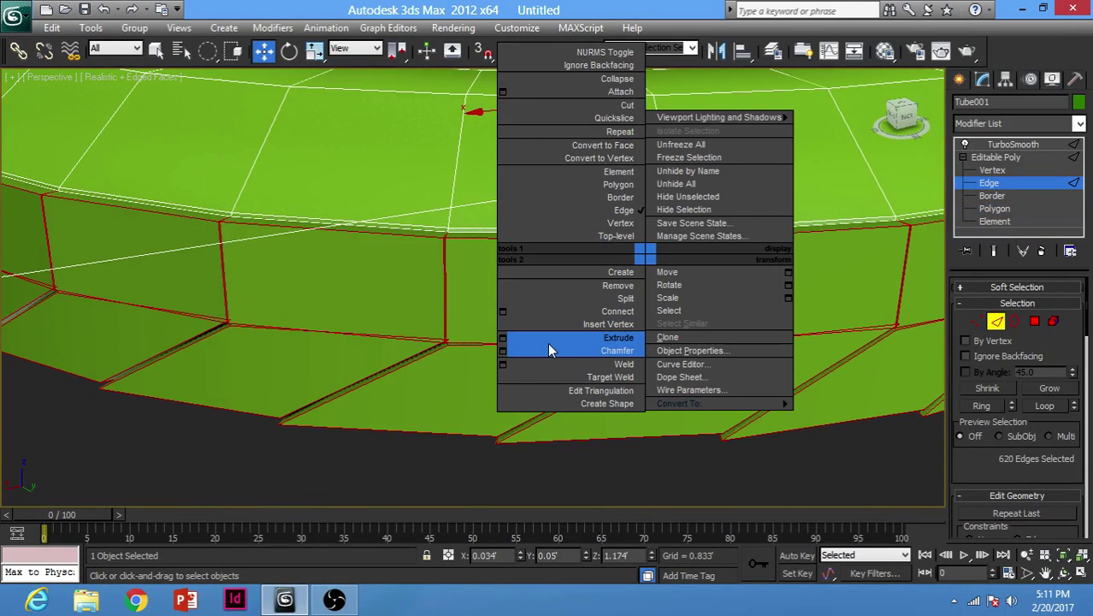
left_click(503, 350)
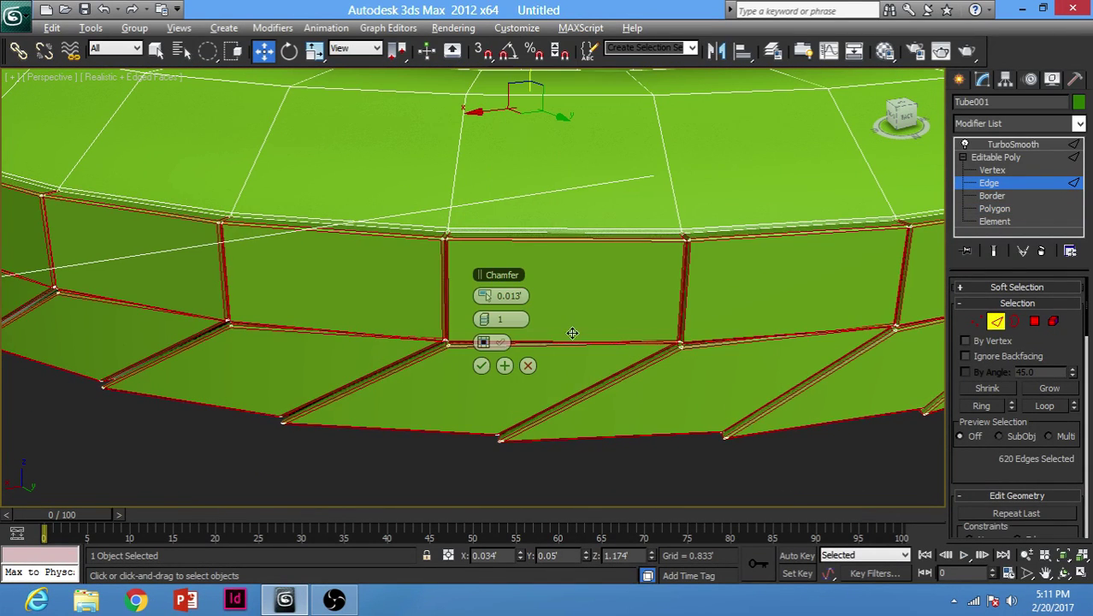
middle_click_drag(573, 333, 560, 328, "alt")
middle_click_drag(511, 238, 525, 240)
scroll(517, 241, "up", 3)
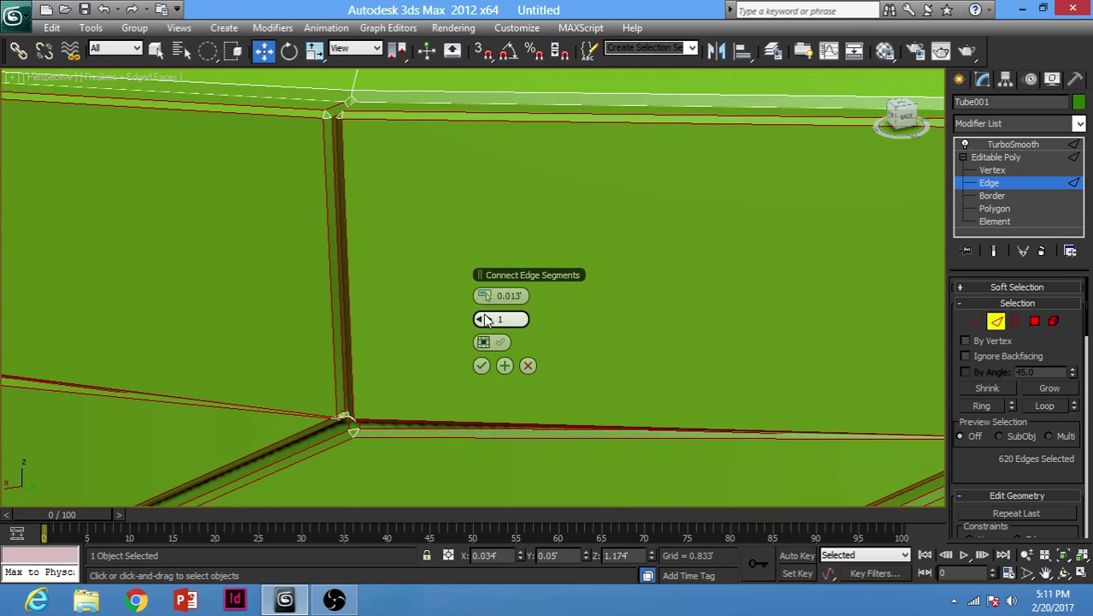
left_click(481, 365)
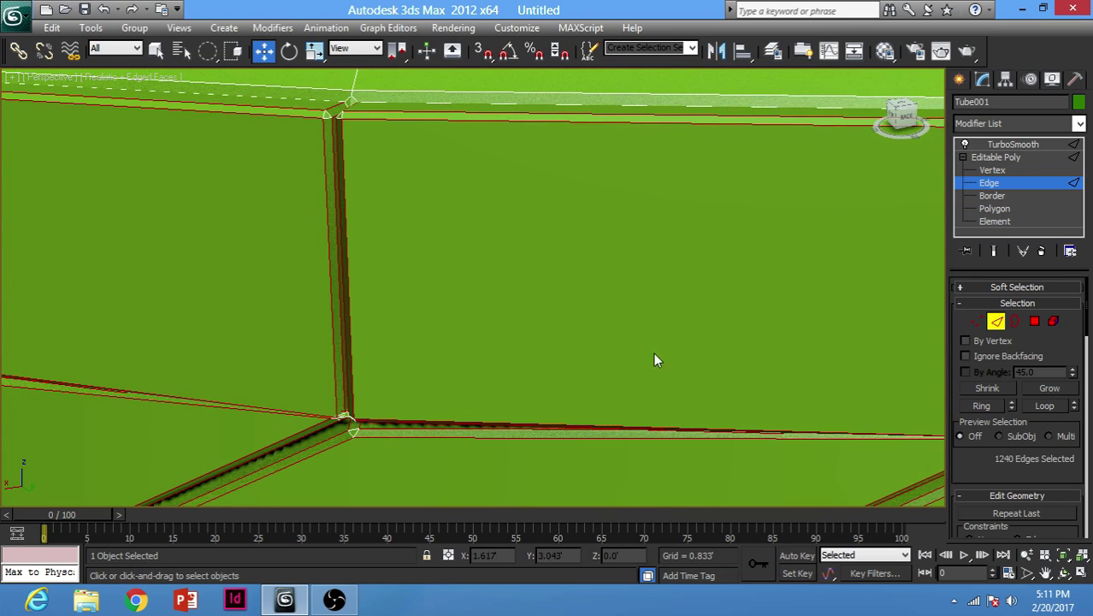
Step: Examine the chamfered tread blocks at the TurboSmooth level in the perspective view with edged faces hidden
left_click(1002, 145)
scroll(504, 302, "down", 10)
key("F4")
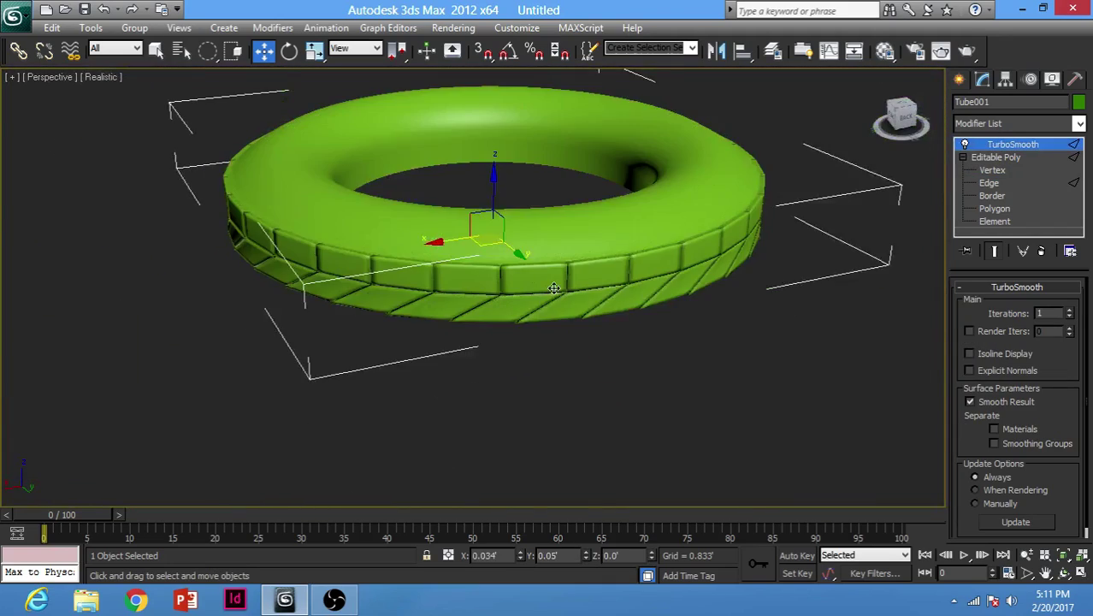
middle_click_drag(554, 288, 359, 327, "alt")
left_click(704, 377)
key("z")
scroll(448, 291, "down", 3)
left_click_drag(856, 500, 590, 295)
scroll(493, 339, "up", 4)
middle_click_drag(484, 299, 605, 366, "alt")
Step: Return to the Edge level with edged faces displayed and select the full ring of radial edges on the upper sidewall
left_click(989, 183)
key("F4")
scroll(699, 344, "up", 3)
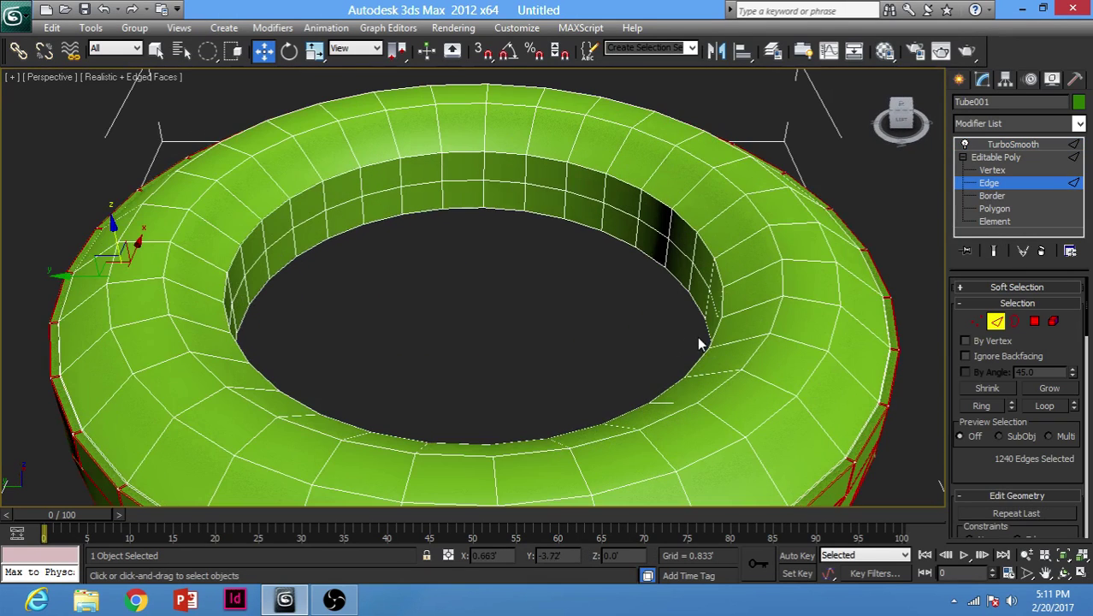
left_click(819, 355)
middle_click_drag(808, 346, 759, 313, "alt")
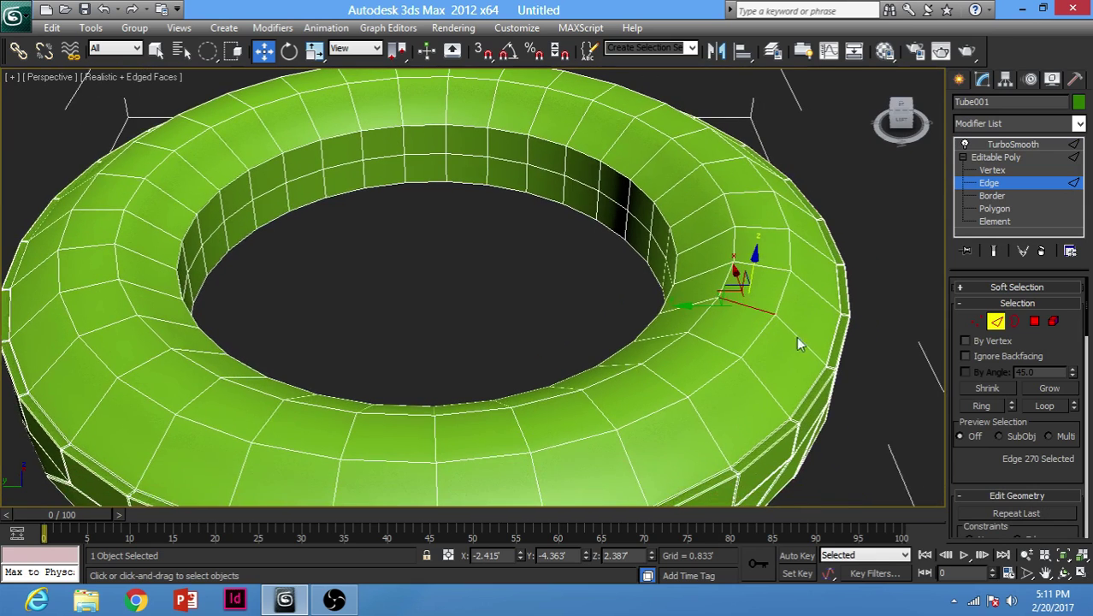
left_click(980, 406)
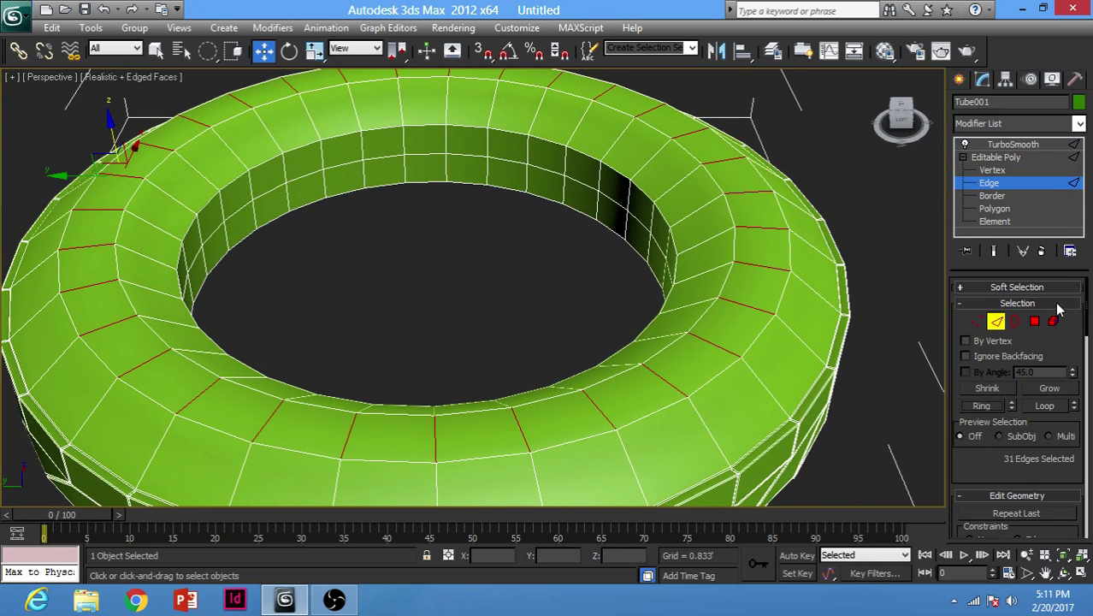
Step: Connect the sidewall edge ring with 3 segments, pinching the new loops close together and sliding them toward the outer side
right_click(903, 223)
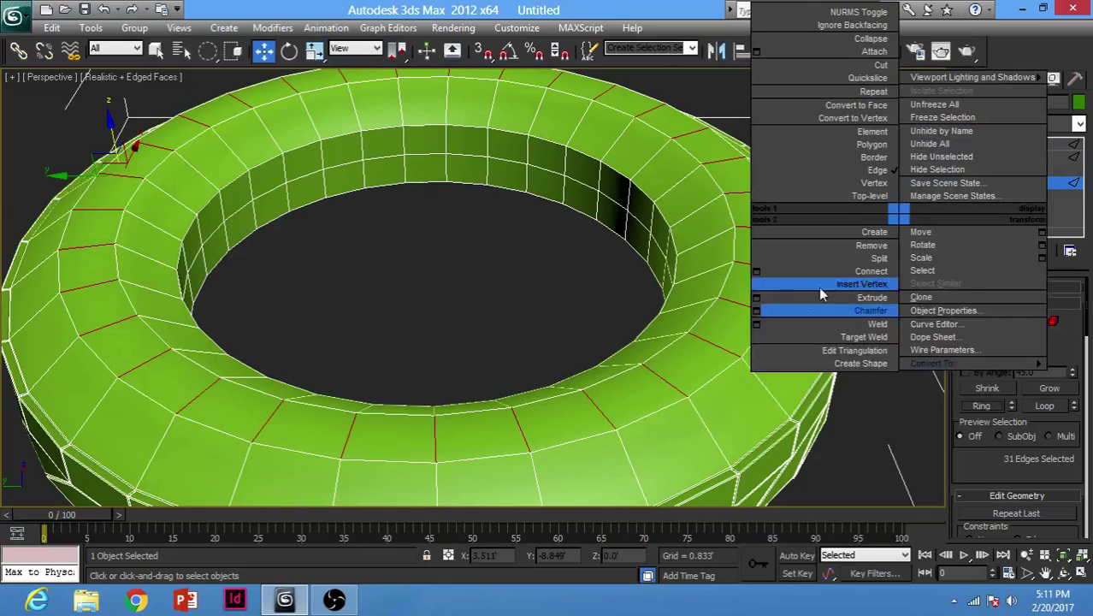
left_click(756, 273)
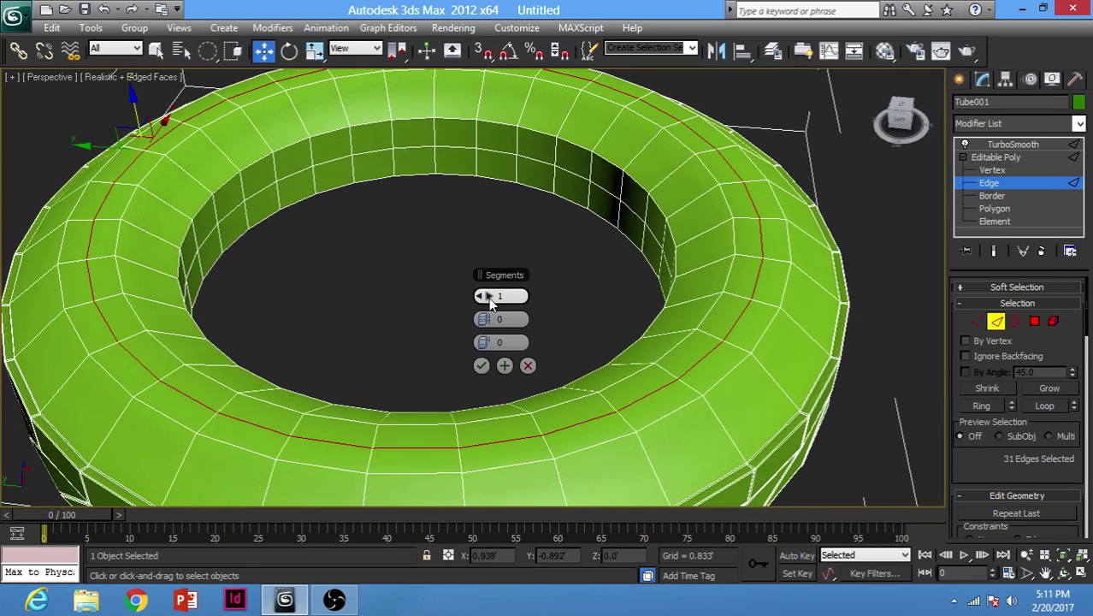
left_click(487, 296)
left_click(487, 296)
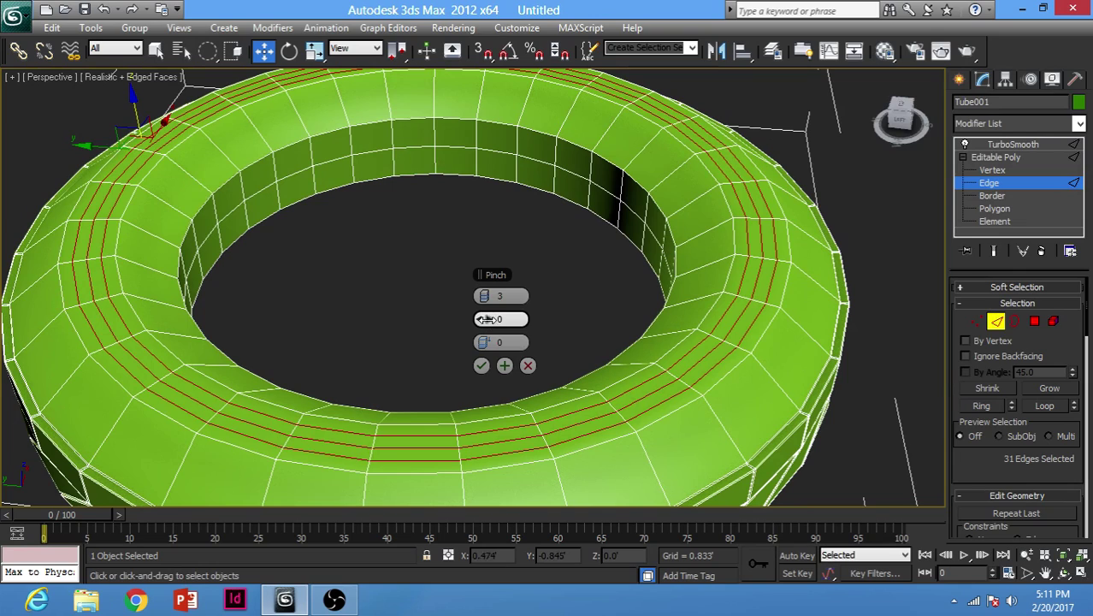
mouse_move(487, 319)
left_mouse_down()
mouse_move(430, 351)
mouse_move(409, 384)
mouse_move(253, 443)
mouse_move(240, 467)
left_mouse_up()
left_click_drag(484, 341, 290, 358)
left_click(480, 367)
Step: Select the middle loop of the three new sidewall loops and lower it to Z 2.343' to form a shallow groove
middle_click_drag(796, 349, 675, 283, "alt")
scroll(680, 291, "up", 3)
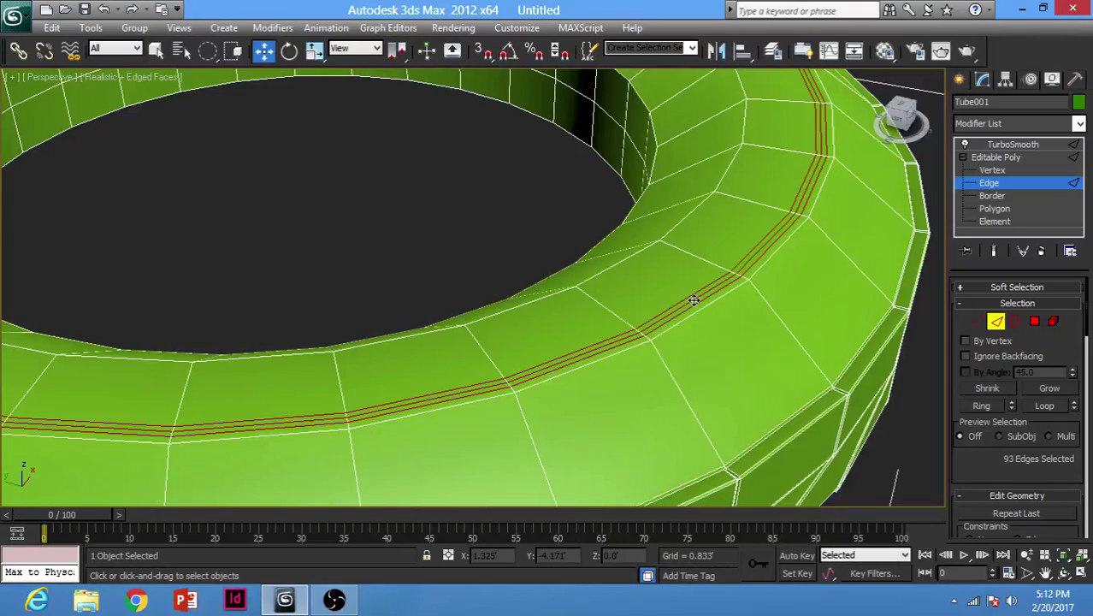
left_click(694, 300)
left_click(1053, 411)
middle_click_drag(725, 350, 715, 315, "alt")
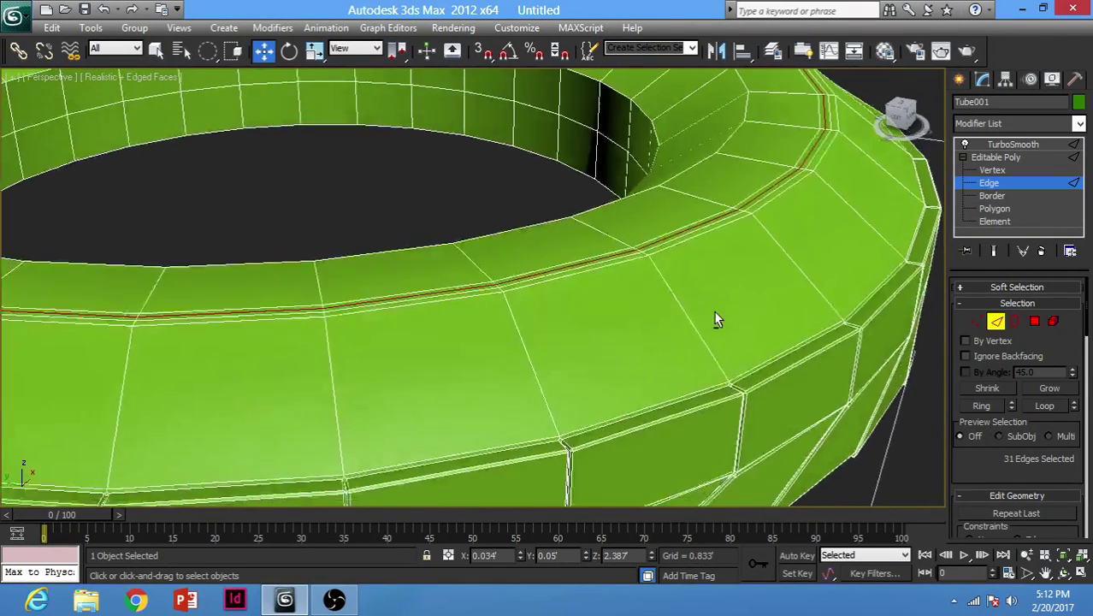
scroll(672, 292, "down", 3)
middle_click_drag(487, 278, 544, 324)
scroll(411, 214, "up", 3)
middle_click_drag(414, 155, 449, 169)
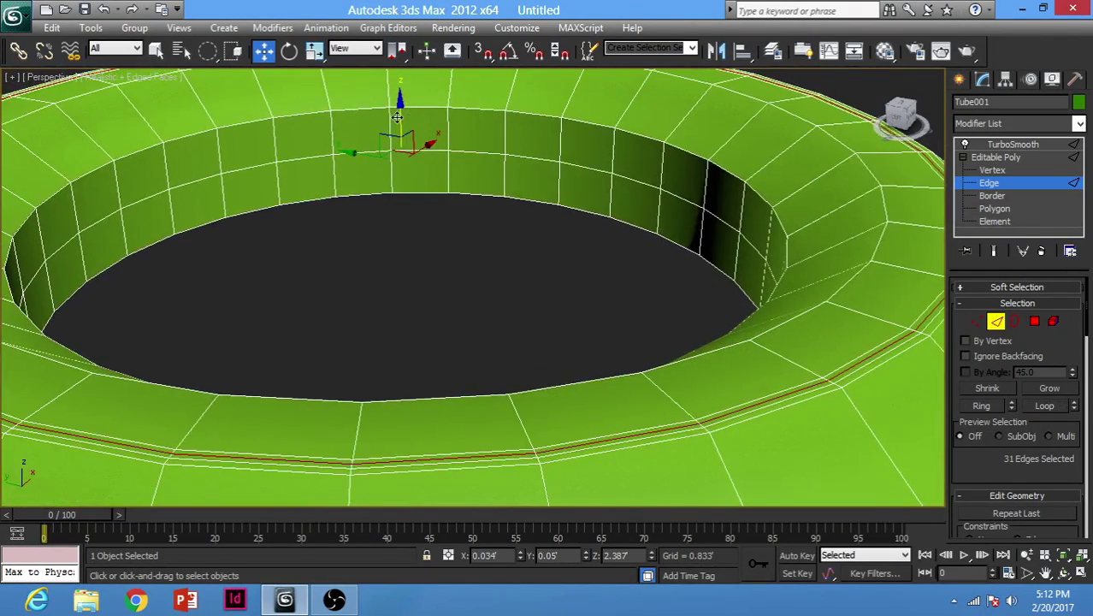
left_click_drag(397, 112, 398, 116)
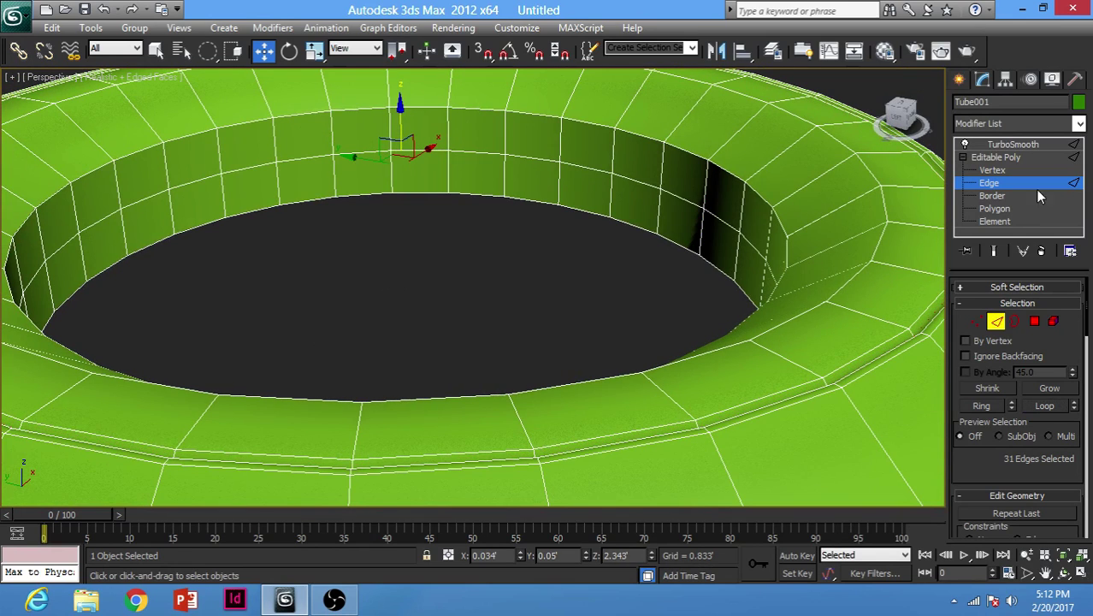
Step: Examine the grooved sidewall with TurboSmooth applied and edged faces hidden
left_click(1013, 143)
scroll(649, 332, "down", 5)
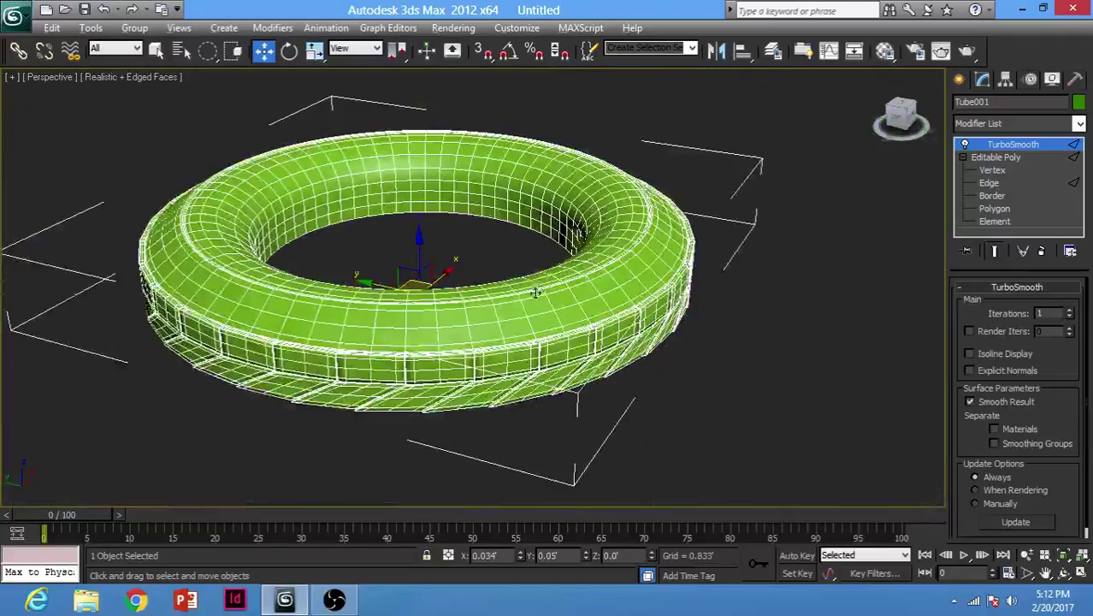
scroll(754, 272, "up", 2)
key("F4")
left_click(710, 287)
middle_click_drag(625, 314, 622, 286, "alt")
scroll(574, 327, "down", 5)
scroll(567, 334, "up", 3)
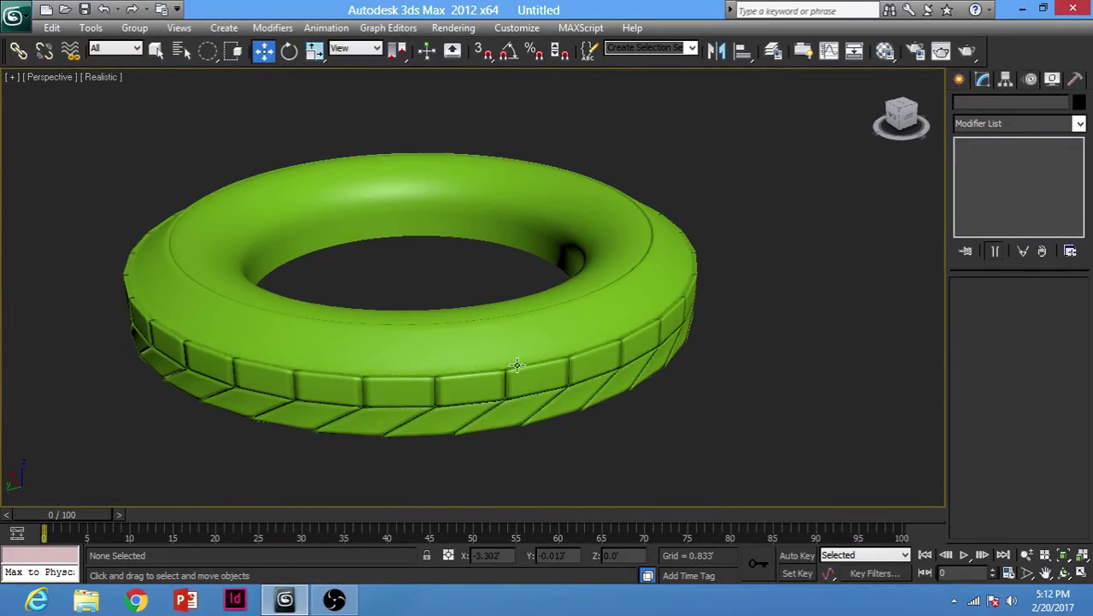
middle_click_drag(567, 333, 538, 331, "alt")
Step: Clone the tire half straight down to about Z -2.342' as one independent copy
left_click(565, 337)
scroll(566, 336, "down", 4)
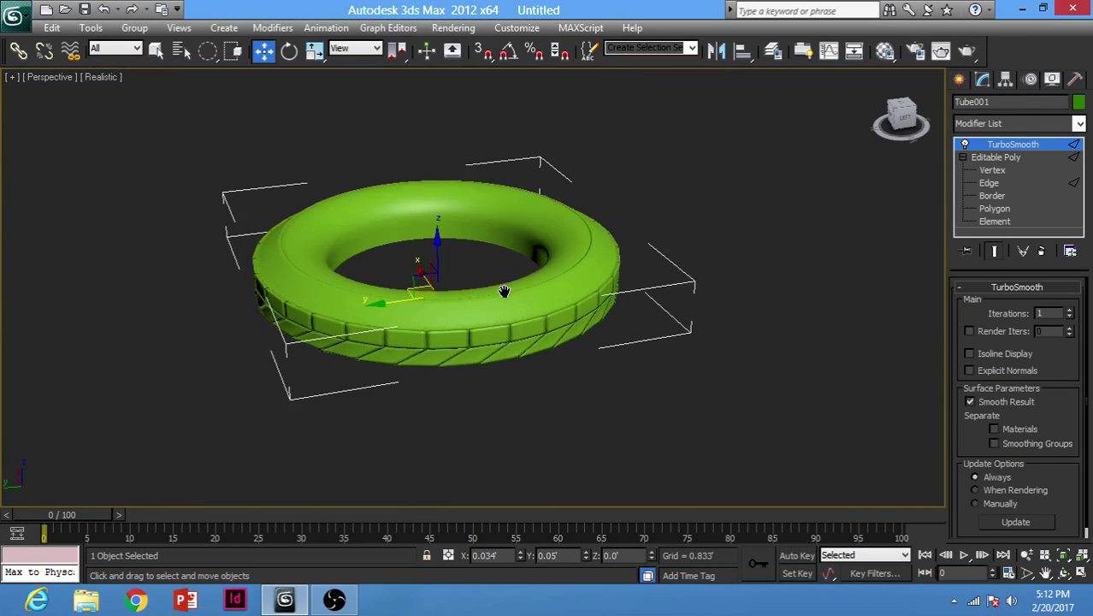
left_click_drag(435, 242, 437, 299, "shift")
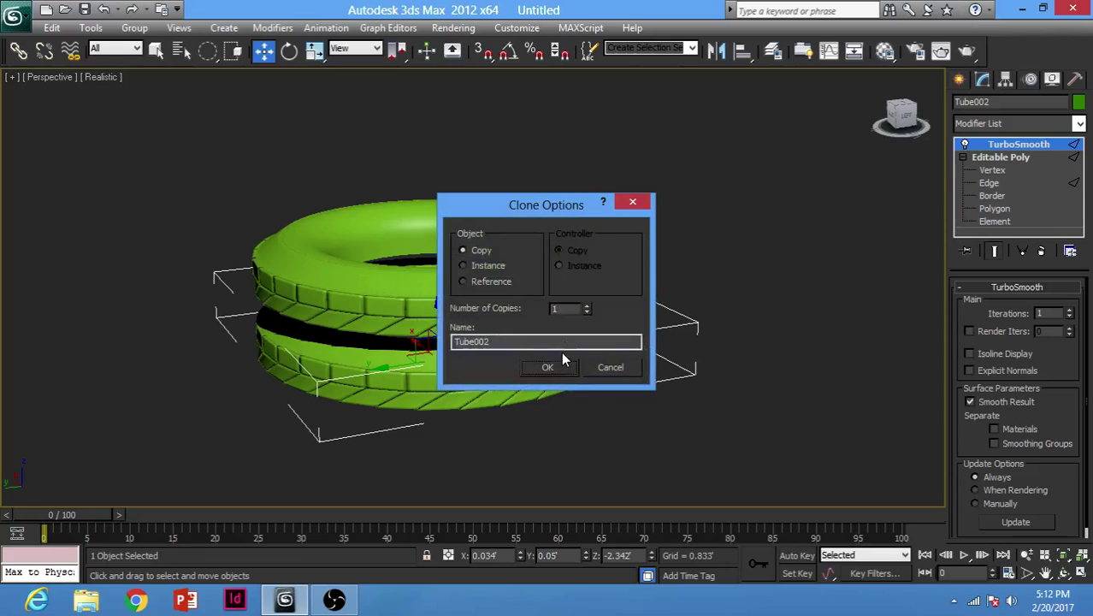
left_click(541, 361)
Step: Mirror the lower copy about the Z axis with No Clone, and raise it against the upper half to complete the tire
left_click(716, 51)
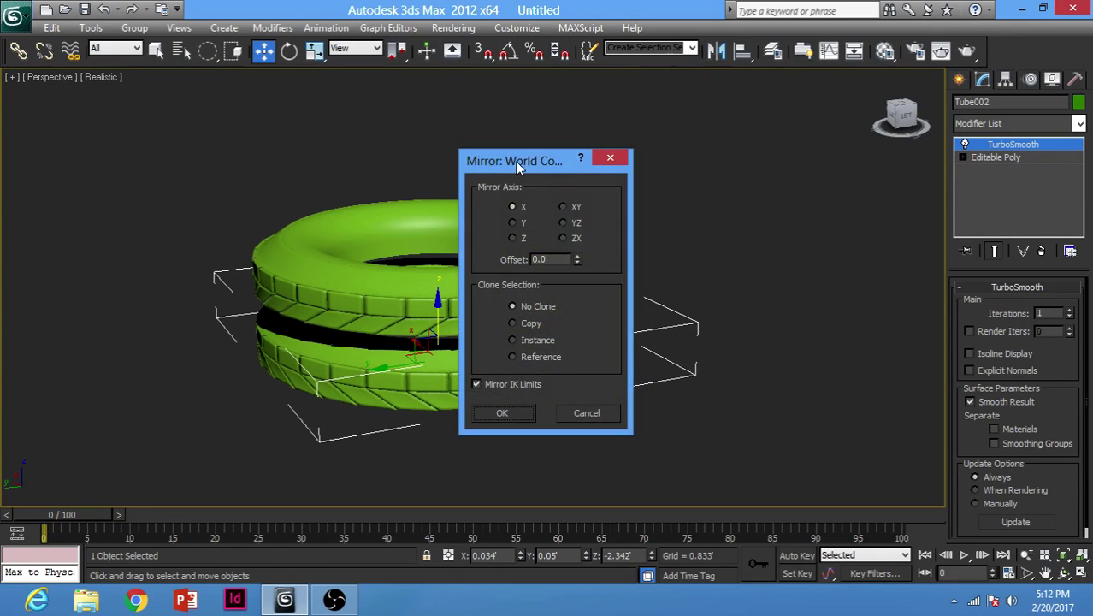
left_click_drag(516, 162, 720, 127)
left_click(714, 188)
left_click(715, 204)
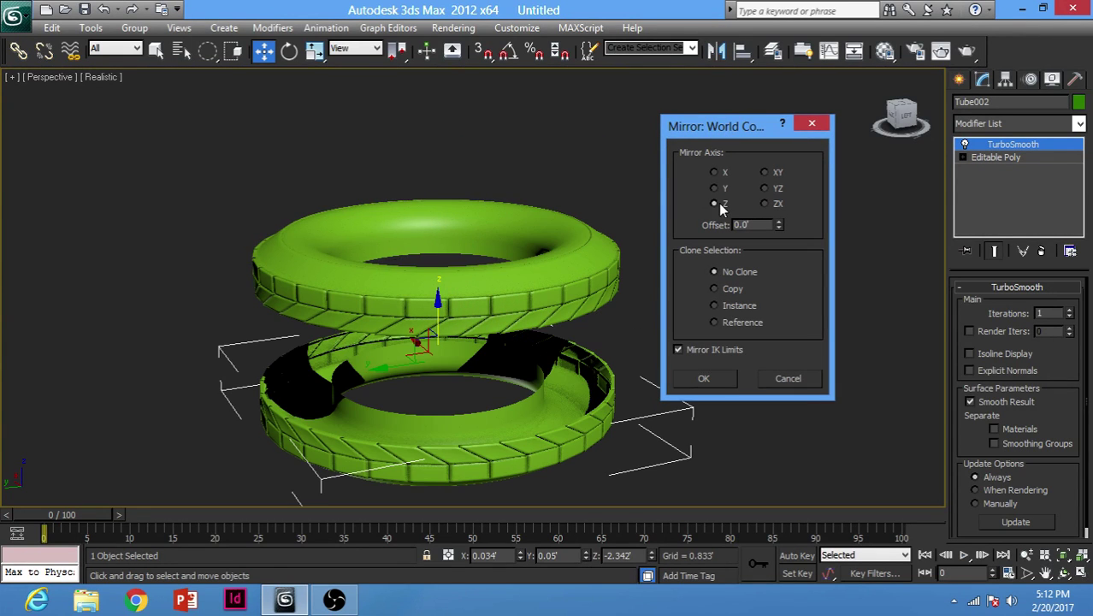
left_click(703, 378)
left_click_drag(441, 312, 447, 214)
left_click(689, 425)
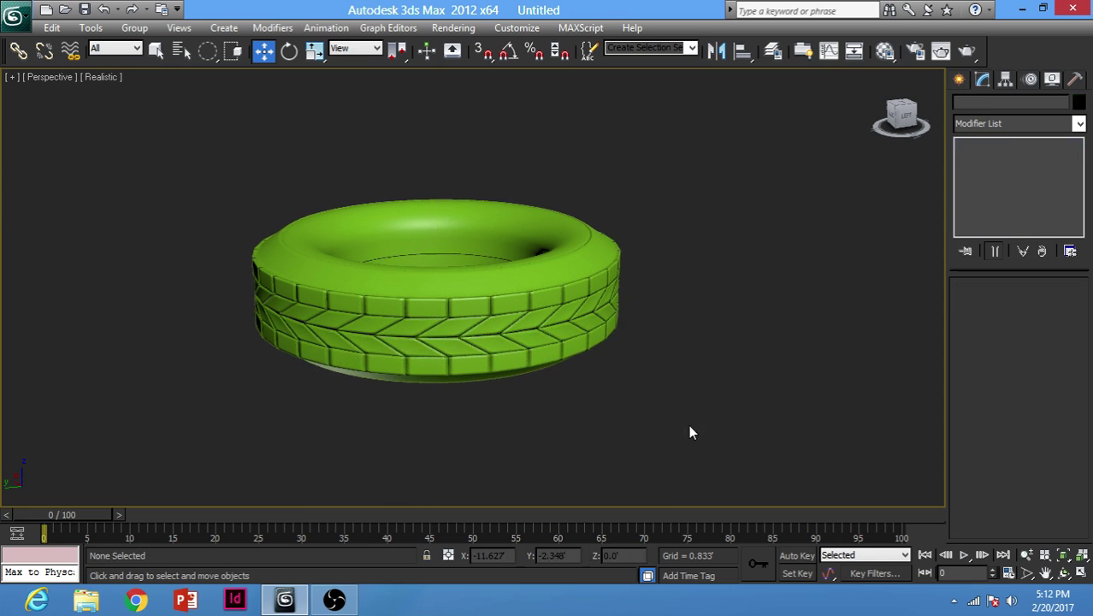
Step: Select both tire halves and set their object color to black
left_click_drag(922, 252, 432, 276)
left_click(1079, 103)
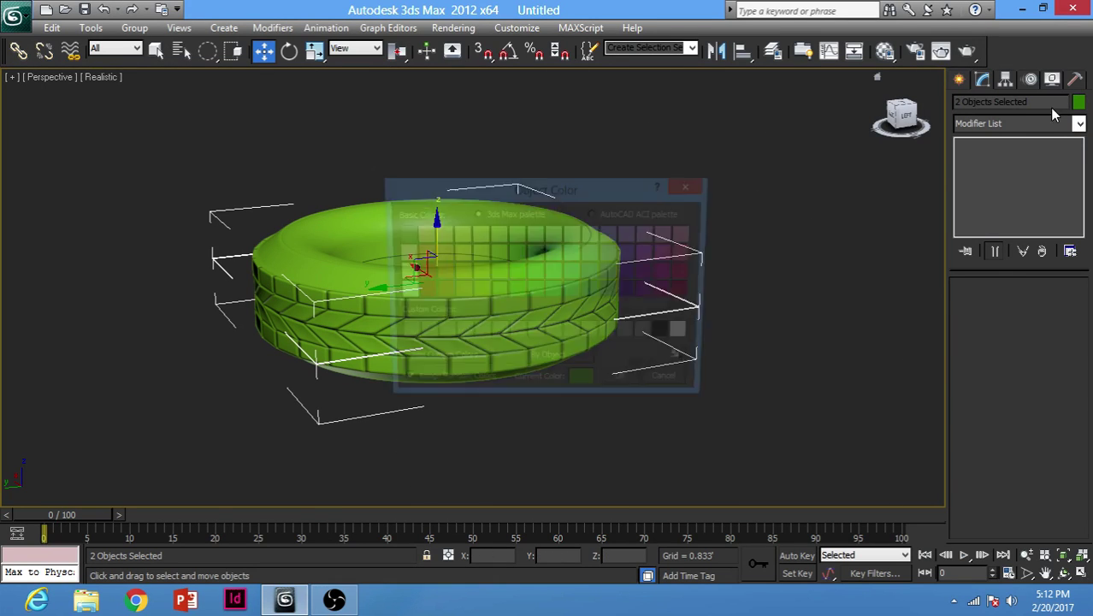
left_click(668, 334)
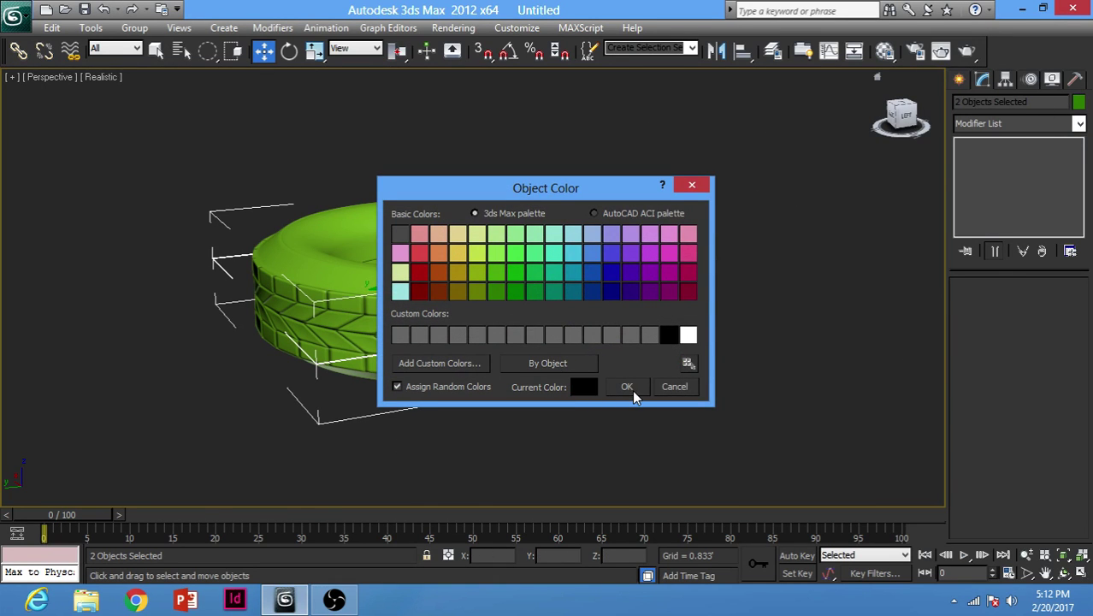
left_click(626, 385)
Step: Inspect the black tire's tread and sidewalls from several angles
middle_click_drag(592, 246, 557, 222, "alt")
middle_click_drag(556, 188, 576, 285, "alt")
scroll(505, 312, "up", 3)
mouse_move(505, 323)
middle_mouse_down("alt")
mouse_move(512, 298)
mouse_move(503, 329)
middle_mouse_up("alt")
scroll(512, 297, "down", 3)
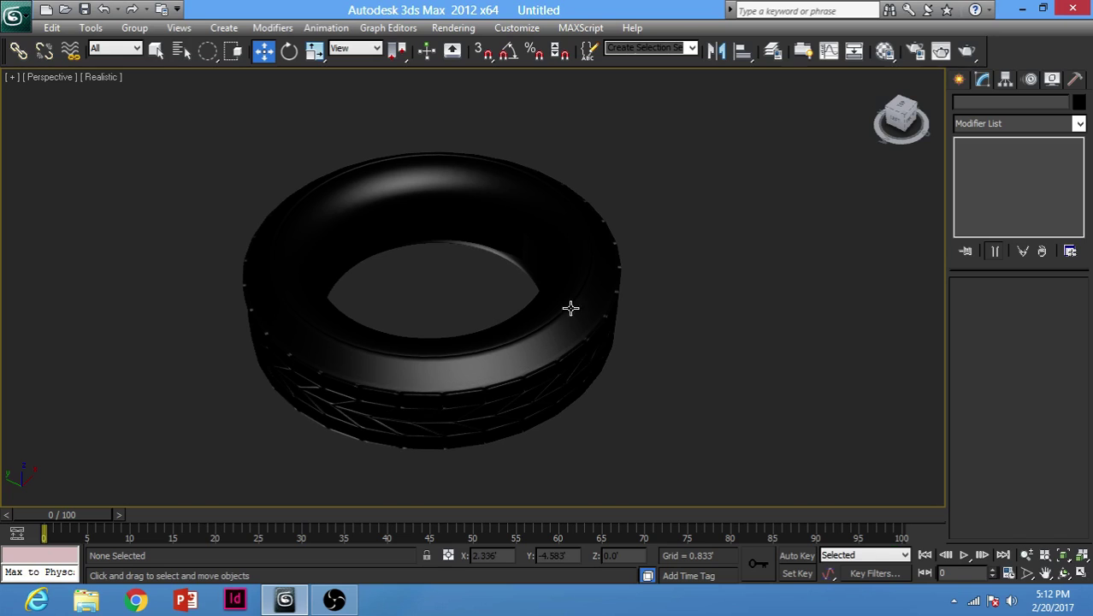
middle_click_drag(571, 308, 131, 311, "alt")
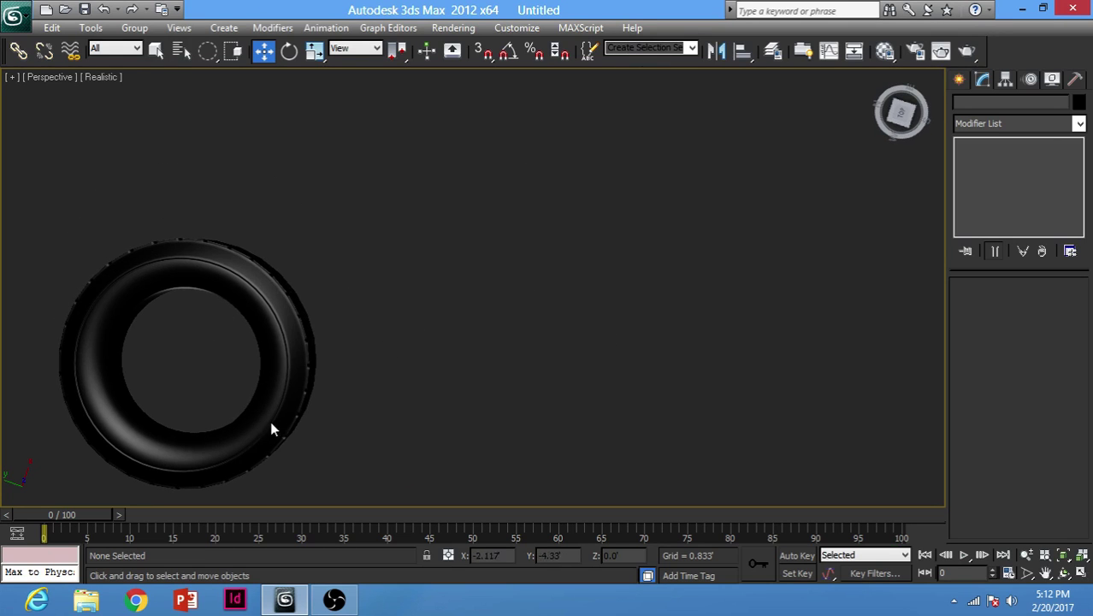
middle_click_drag(271, 428, 505, 218, "alt")
Step: Create a standard cylinder beside the tire with a radius of about 2.73' and a height of about 2.08'
left_click(960, 80)
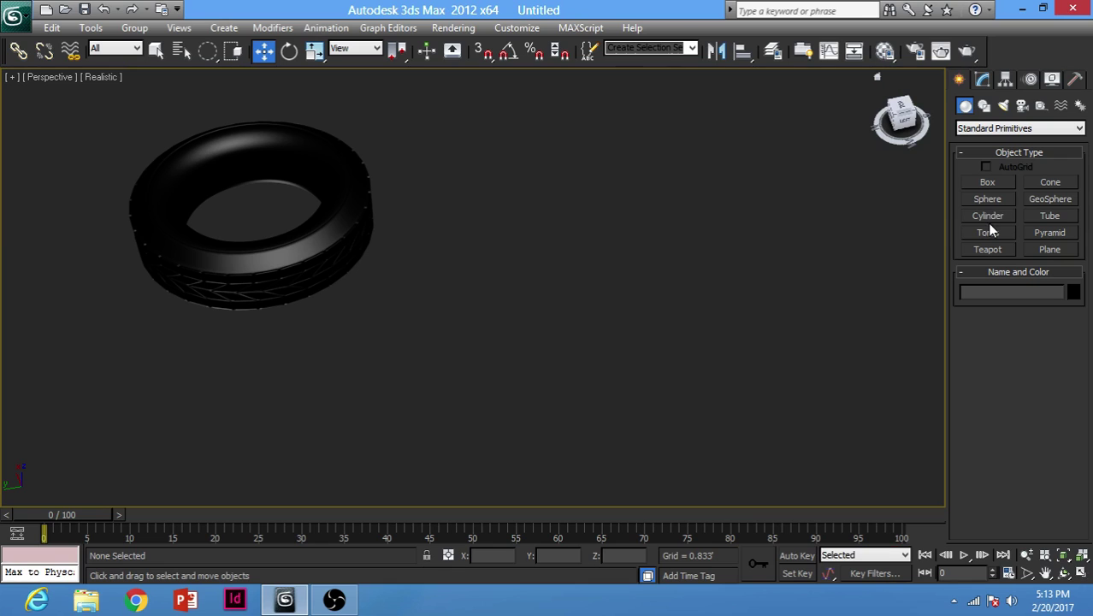
middle_click_drag(714, 293, 527, 302)
left_click_drag(542, 286, 554, 333)
left_click(551, 293)
key("z")
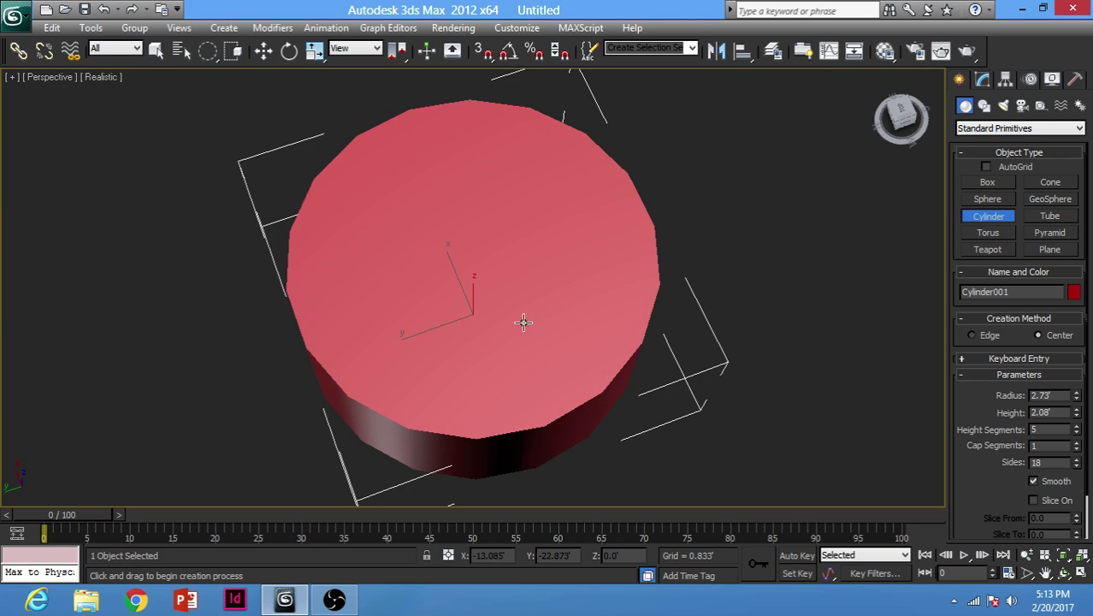
middle_click_drag(523, 320, 558, 278, "alt")
Step: Dismiss the Bitdefender pop-up window and switch to the Move tool with nothing selected
left_click(243, 53)
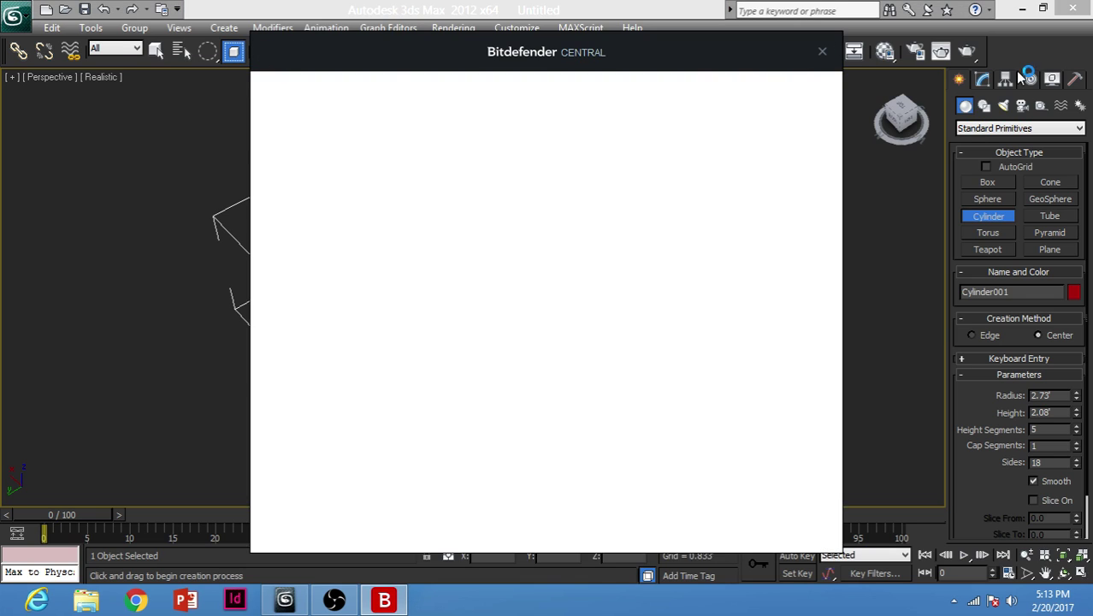
left_click(822, 53)
left_click(264, 53)
left_click(316, 119)
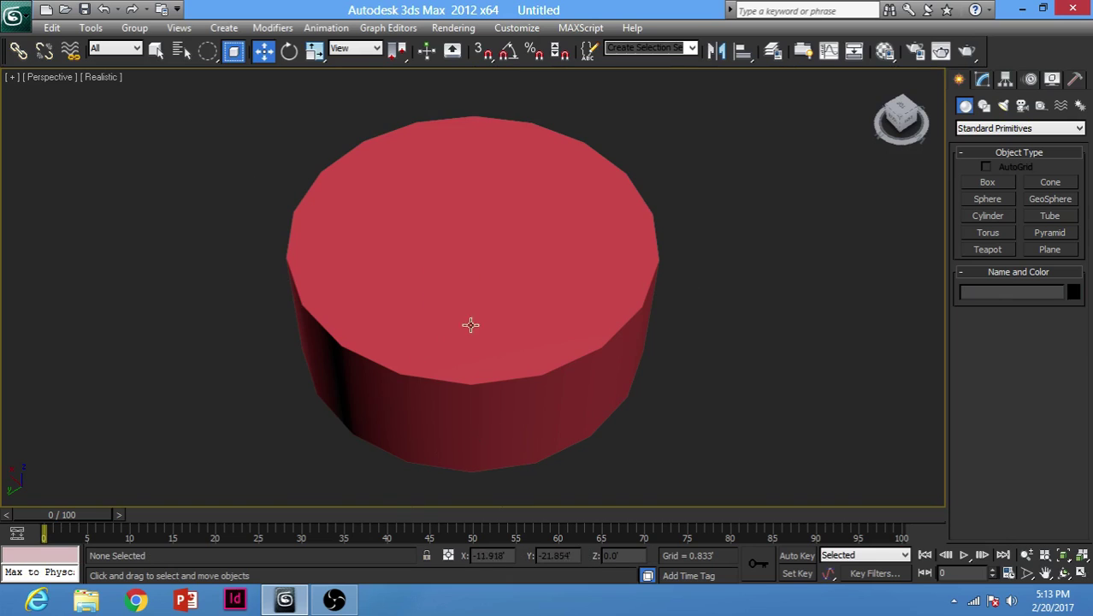
left_click(484, 324)
right_click(534, 240)
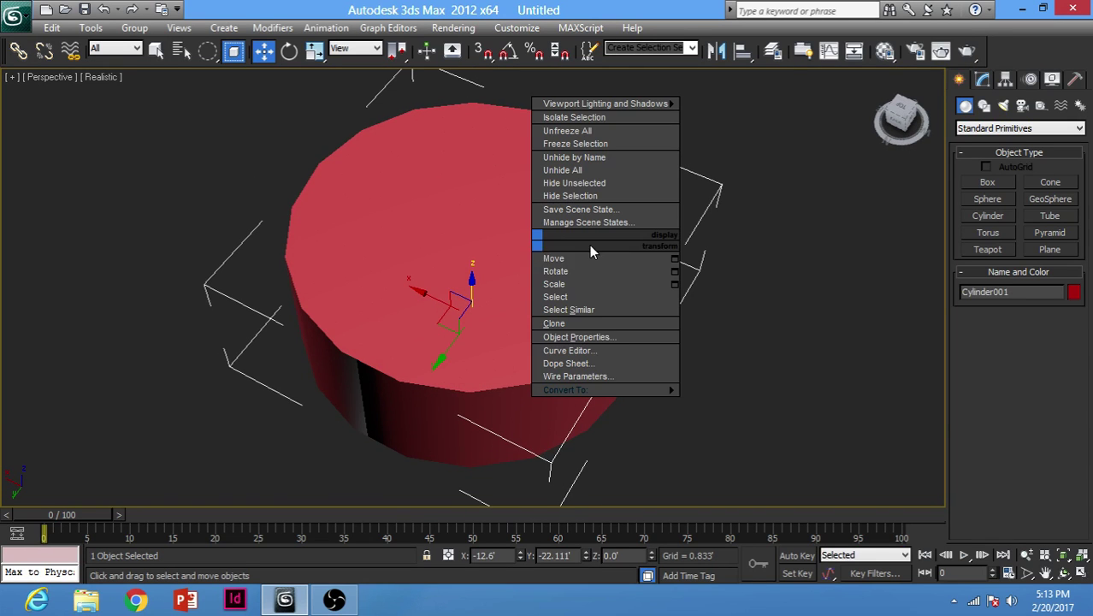
left_click(720, 361)
Step: Show the grid in a full-size Top view, clear the selection and use a rectangular selection region
scroll(548, 282, "down", 4)
middle_click_drag(532, 261, 500, 329, "alt")
key("alt+w")
middle_click(229, 190)
key("alt+w")
scroll(504, 248, "down", 4)
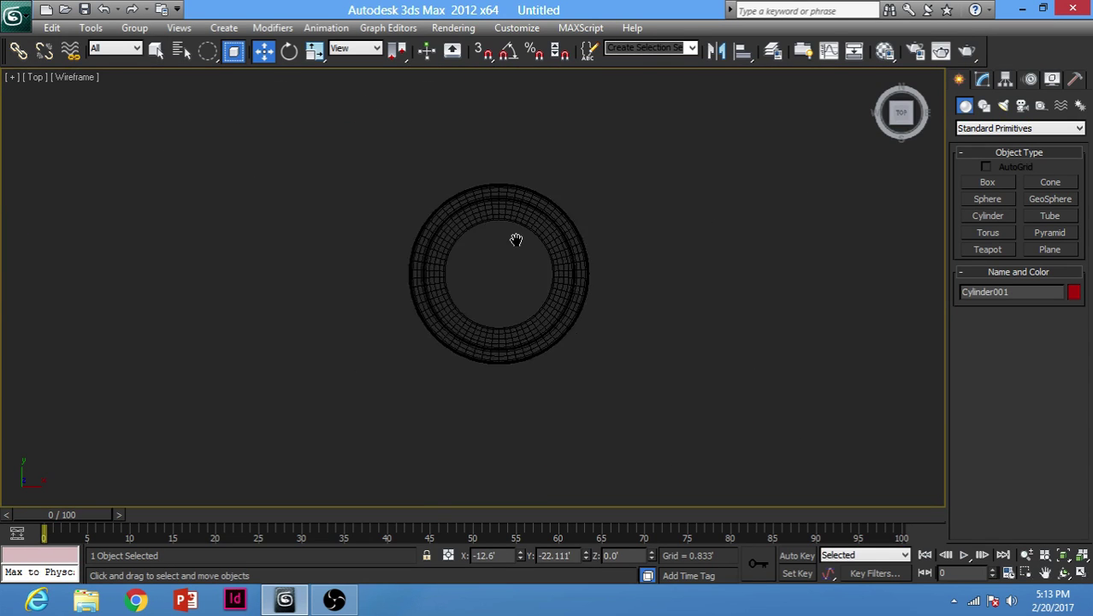
scroll(516, 240, "down", 2)
key("g")
middle_click_drag(517, 273, 517, 250)
left_click(569, 159)
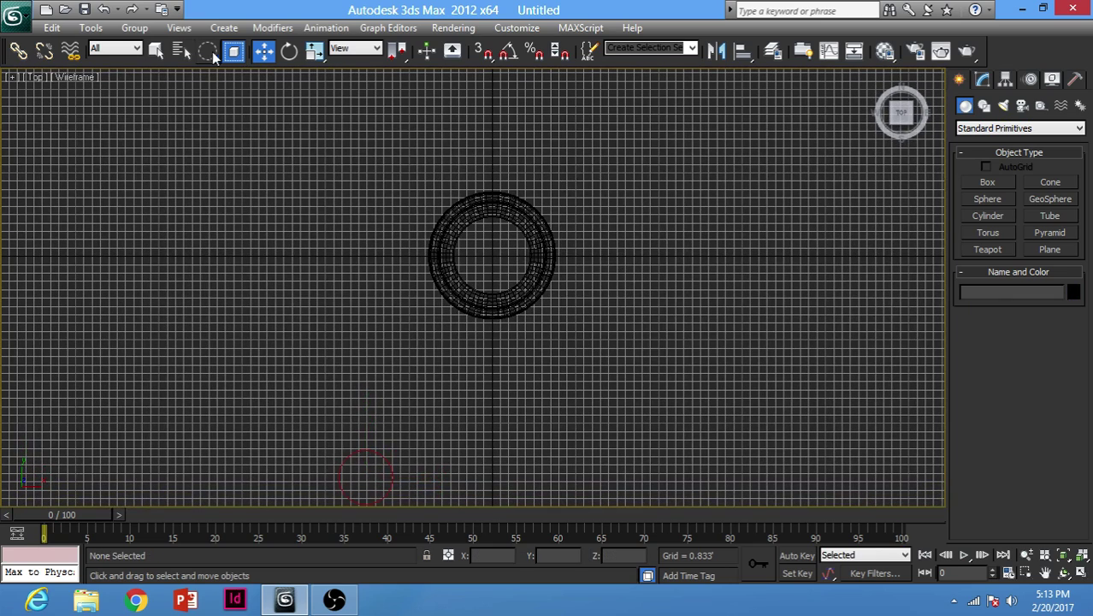
left_click_drag(214, 53, 208, 51)
Step: Try to move a single tire half away from the origin
left_click(548, 224)
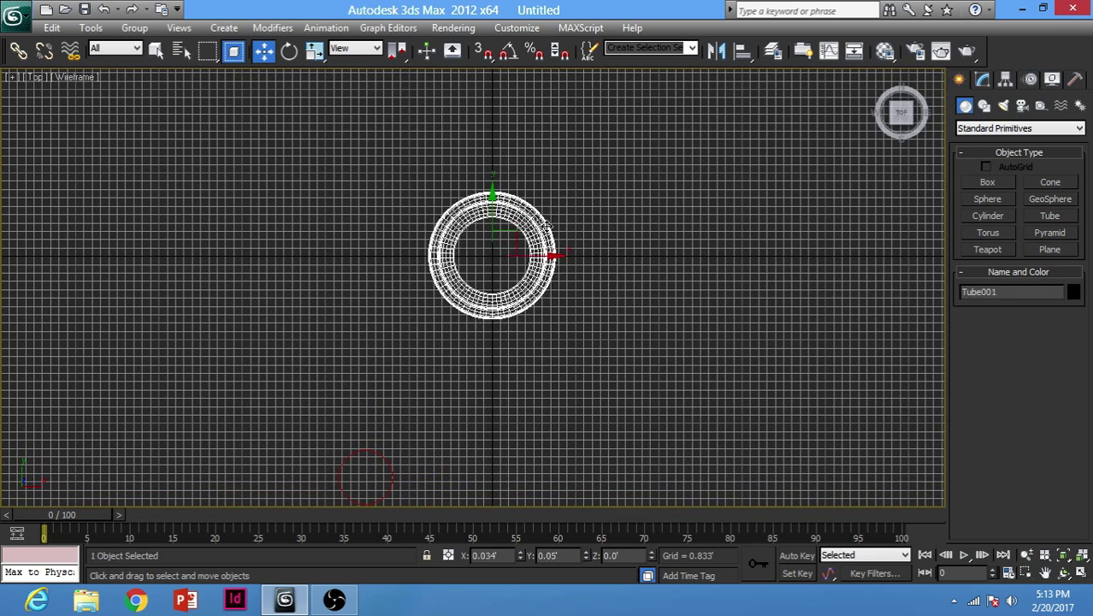
left_click_drag(506, 248, 427, 145, "shift")
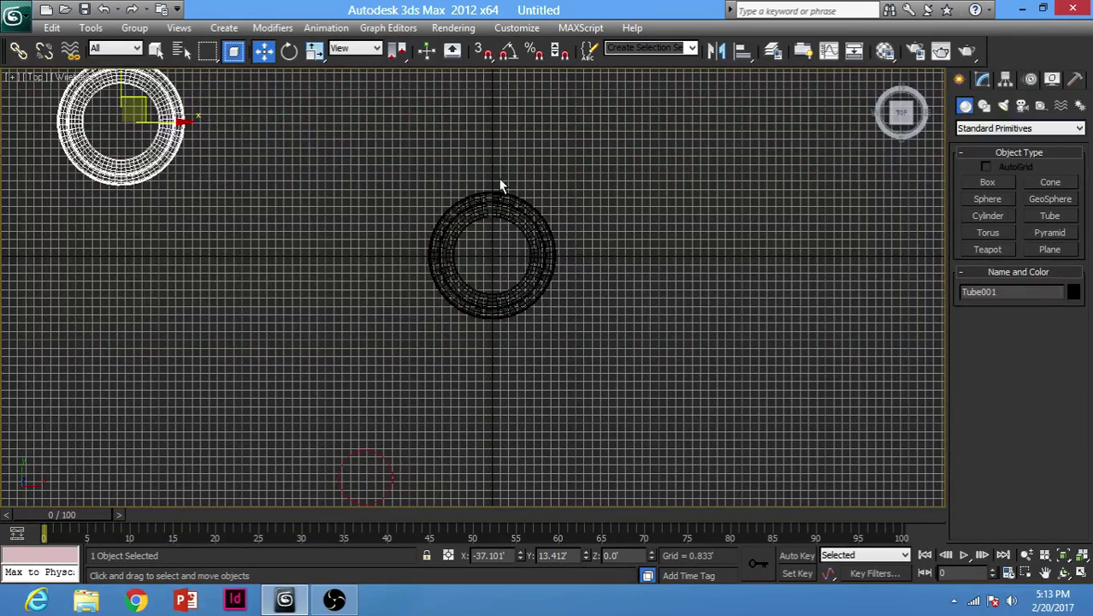
key("ctrl+z")
Step: Group both tire halves under the default name and move the group to about X -26.5', Y 6.5'
left_click_drag(659, 172, 483, 304)
left_click_drag(597, 161, 503, 248)
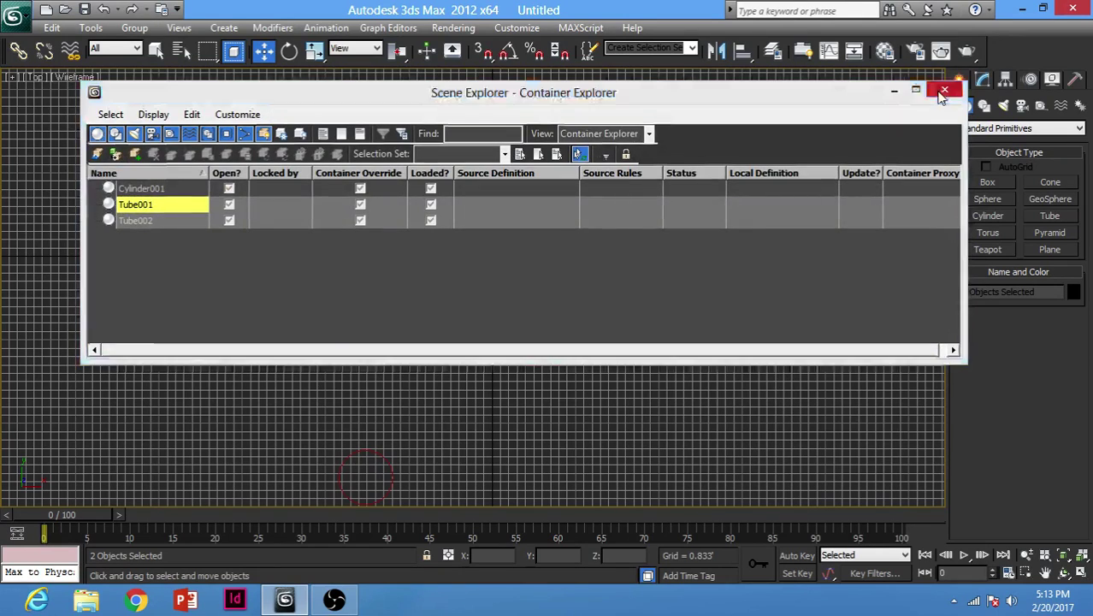
left_click(945, 89)
left_click(134, 27)
left_click(147, 49)
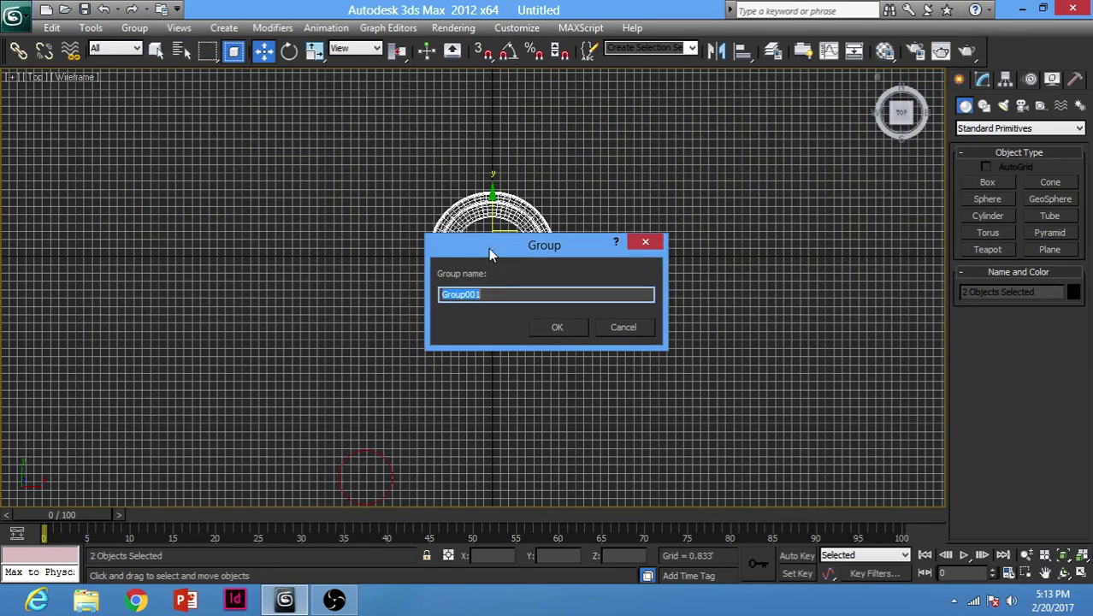
left_click(555, 328)
left_click_drag(501, 248, 232, 187)
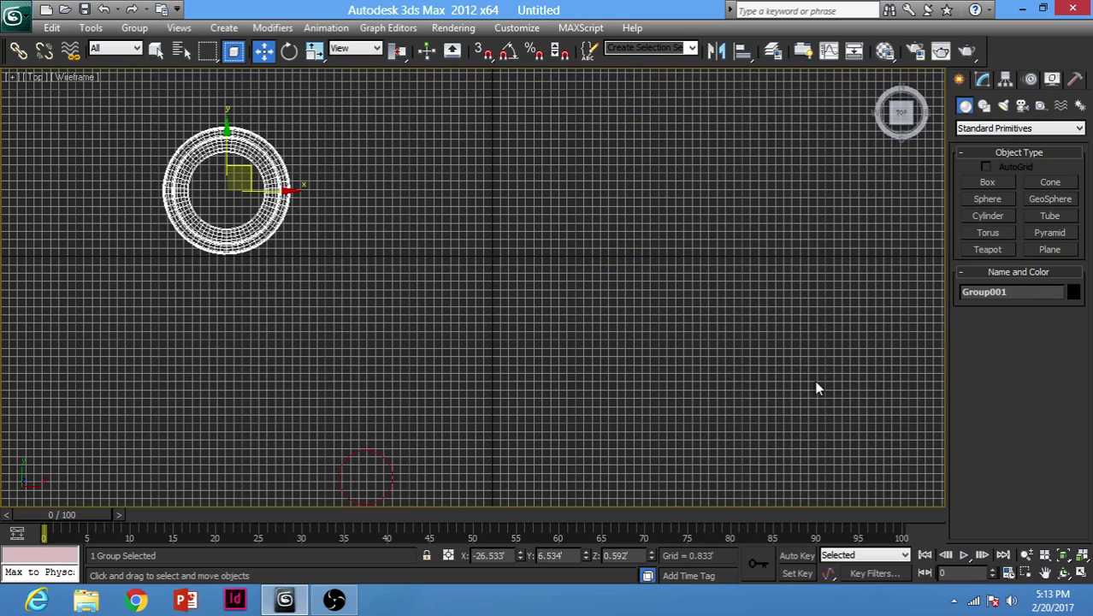
Step: Place the red cylinder at the origin with X, Y and Z set to 0
left_click(405, 470)
left_click(392, 471)
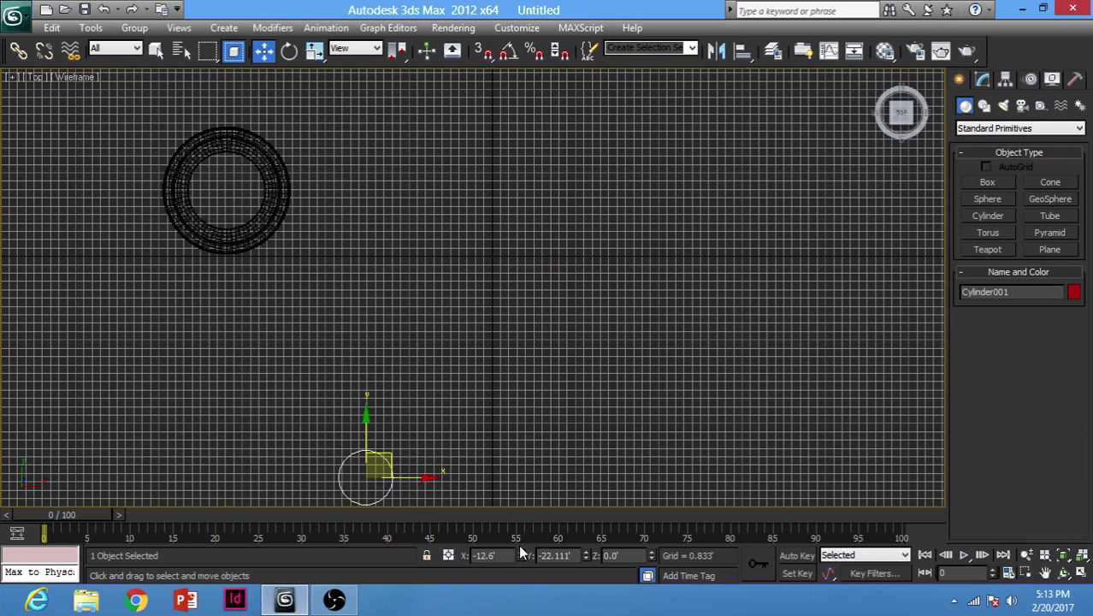
type("0")
key("Tab")
type("0")
key("Tab")
type("0")
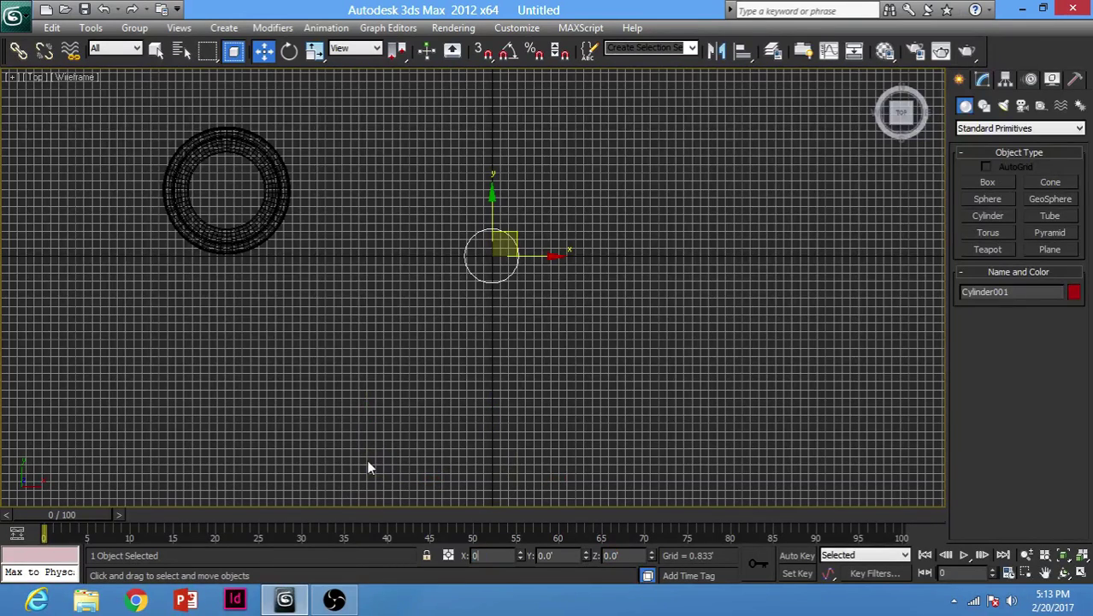
Step: Create a tube around the cylinder, centered at the origin, with radii of about 12.29' and 11.9' and a height of about 1.76'
left_click(1052, 217)
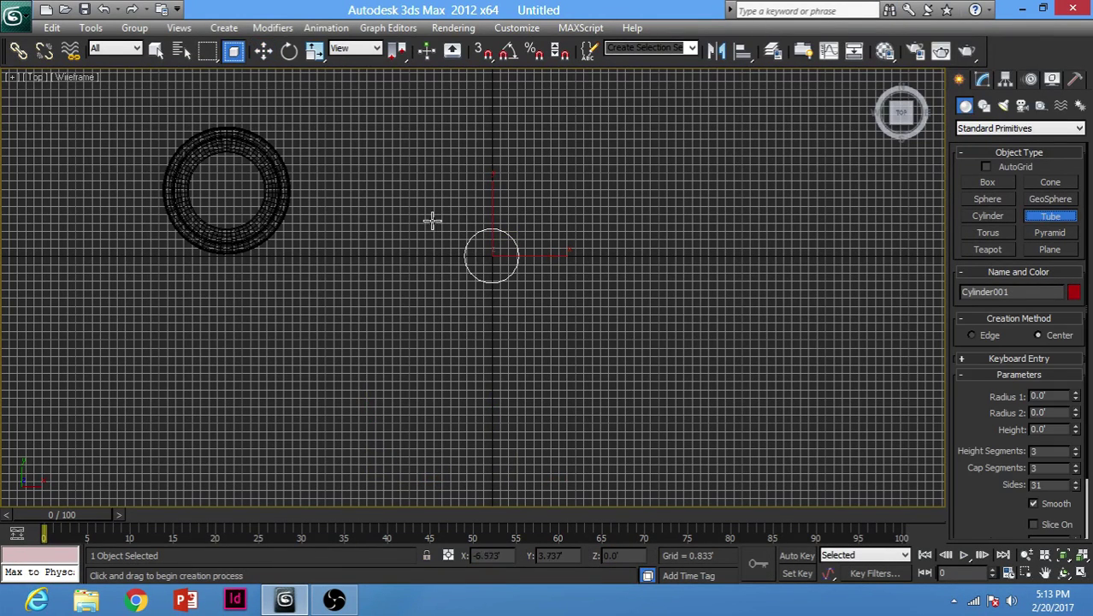
left_click_drag(493, 255, 571, 347)
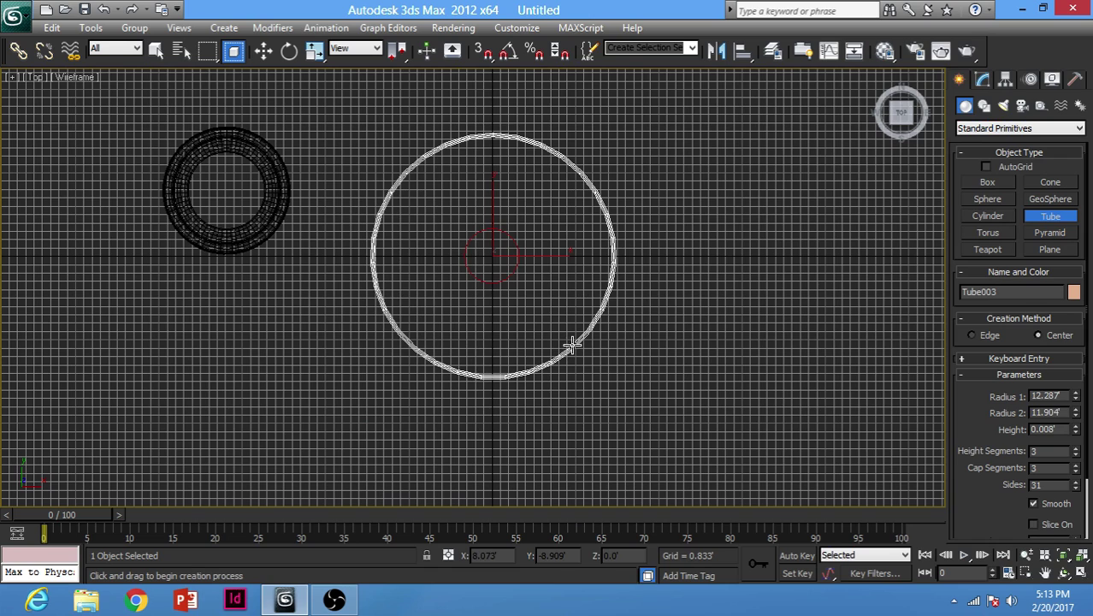
left_click(264, 51)
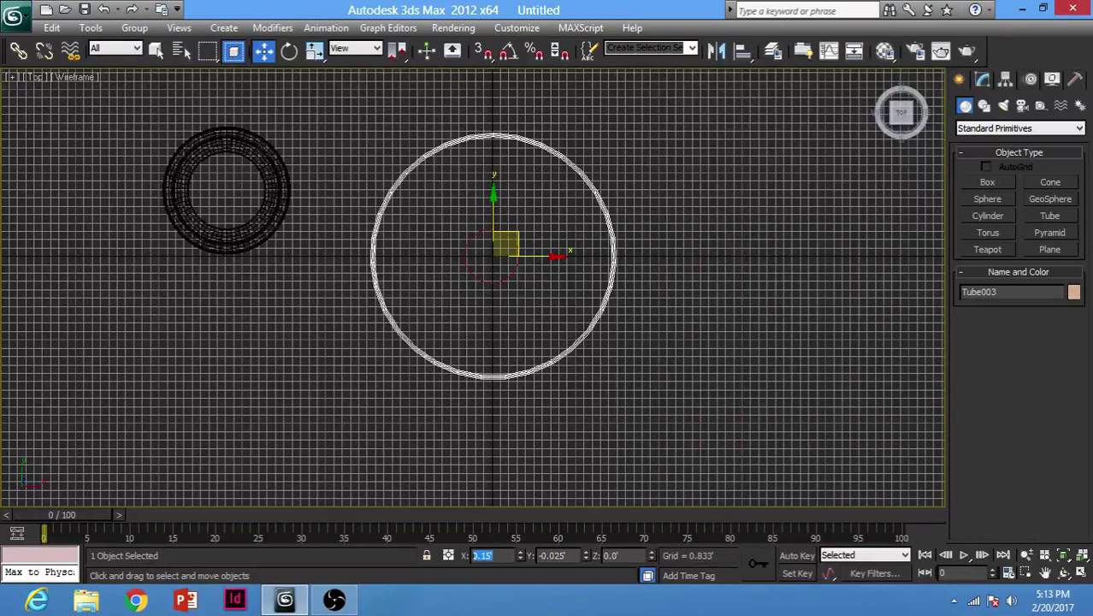
left_click(571, 283)
Step: In the Perspective view, set the new tube's Radius 1 to about 12.66' to thicken its wall
key("alt+w")
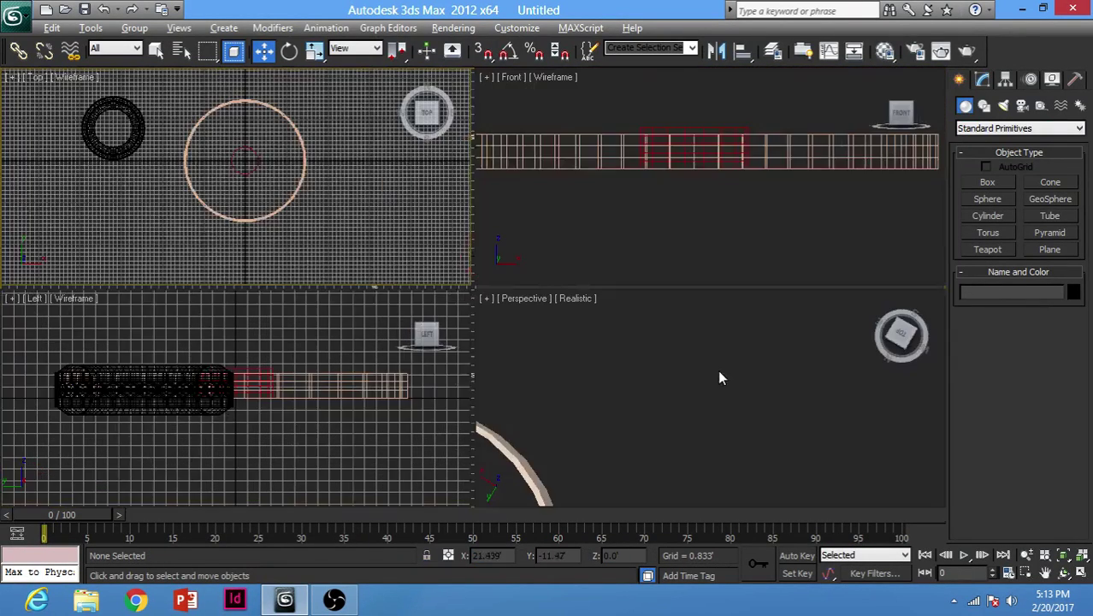
left_click(719, 377)
key("alt+w")
scroll(558, 320, "down", 5)
scroll(573, 179, "down", 1)
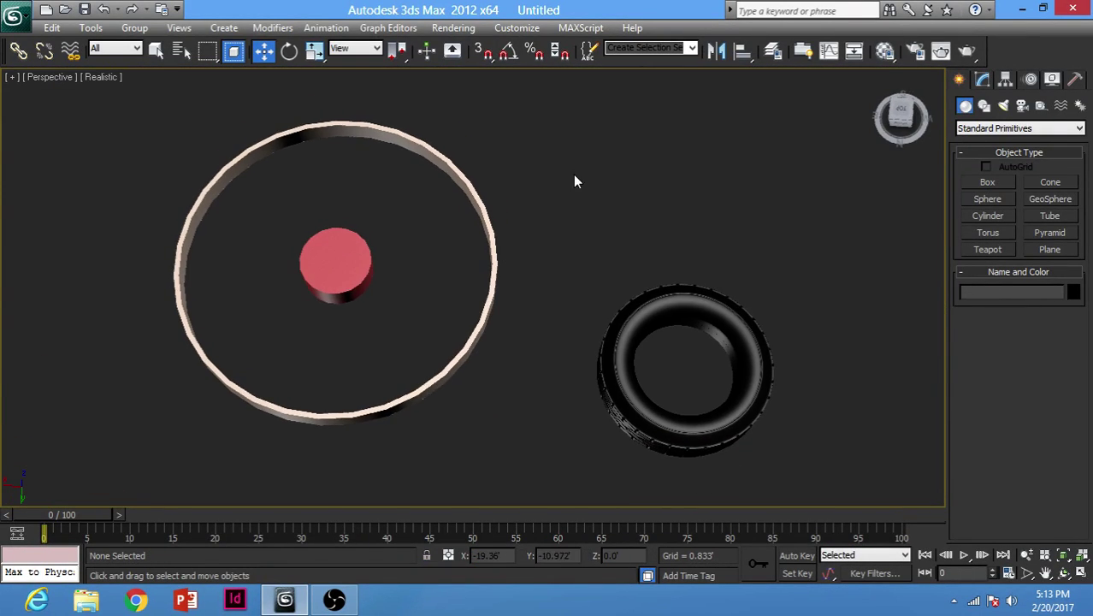
middle_click_drag(574, 182, 471, 207, "alt")
left_click(469, 202)
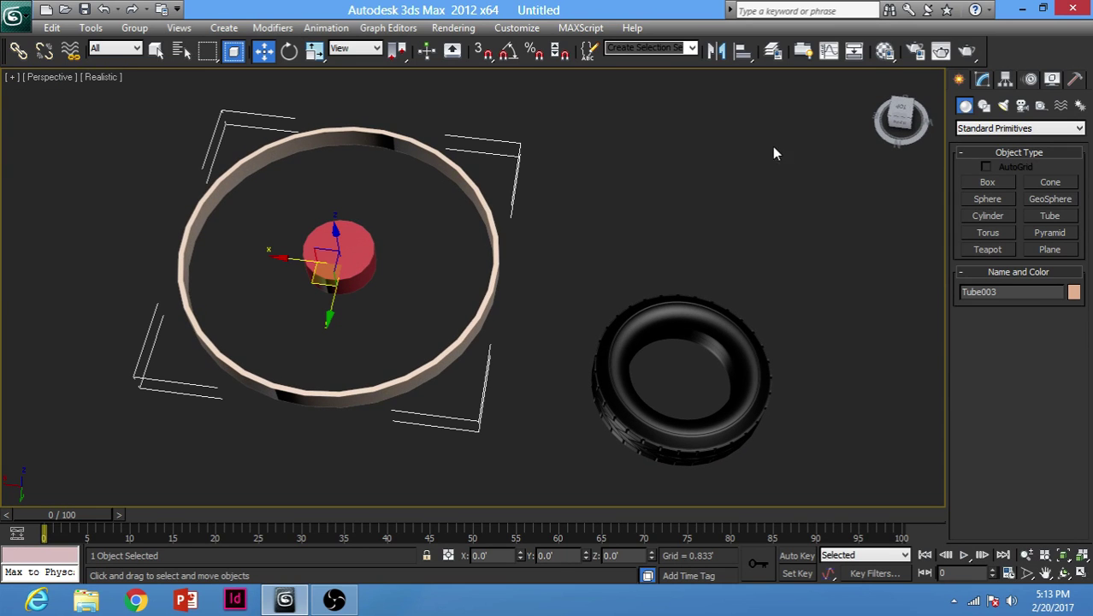
left_click(982, 79)
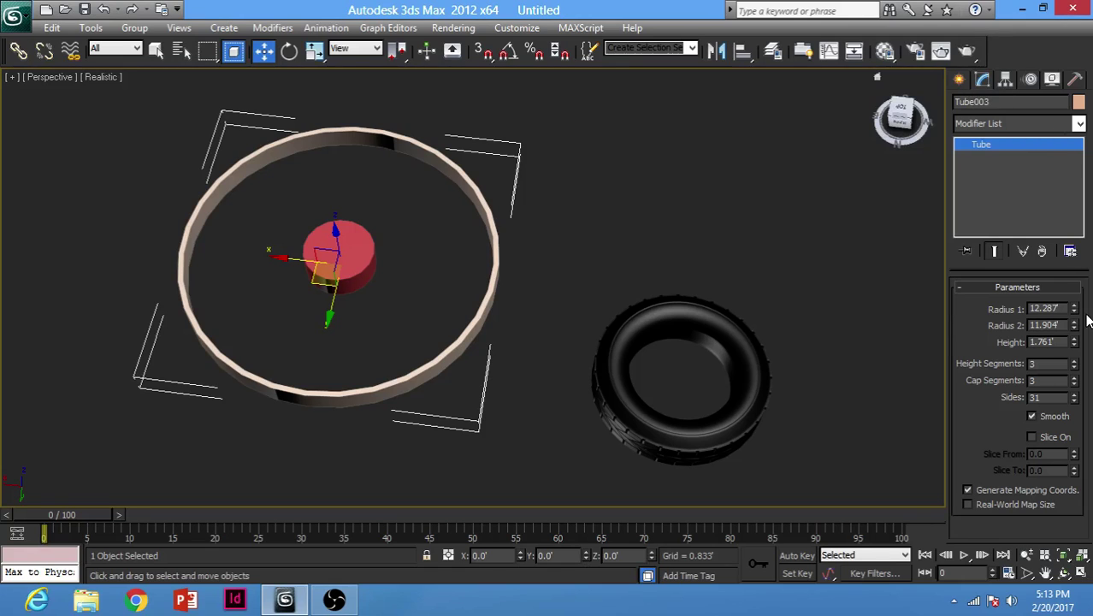
mouse_move(1075, 310)
left_mouse_down()
mouse_move(1075, 286)
mouse_move(1075, 325)
mouse_move(1075, 295)
mouse_move(1074, 306)
left_mouse_up()
left_click(466, 270)
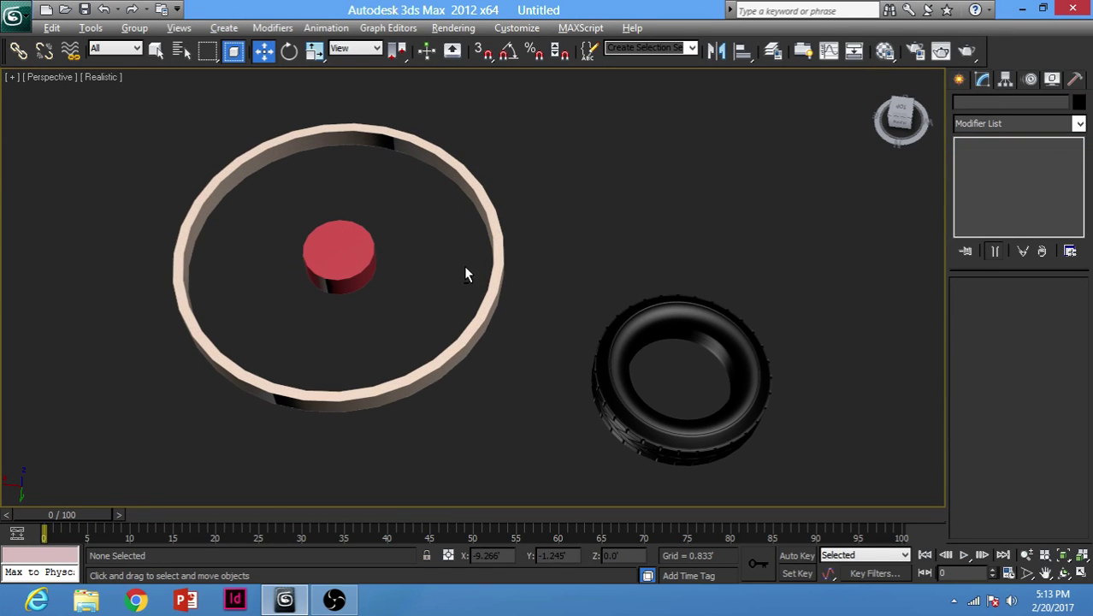
Step: Scale the tube down to about 96.4% in X and Y
middle_click_drag(466, 270, 431, 276, "alt")
scroll(378, 258, "up", 3)
left_click(300, 215)
left_click_drag(643, 185, 555, 254)
left_click(529, 154)
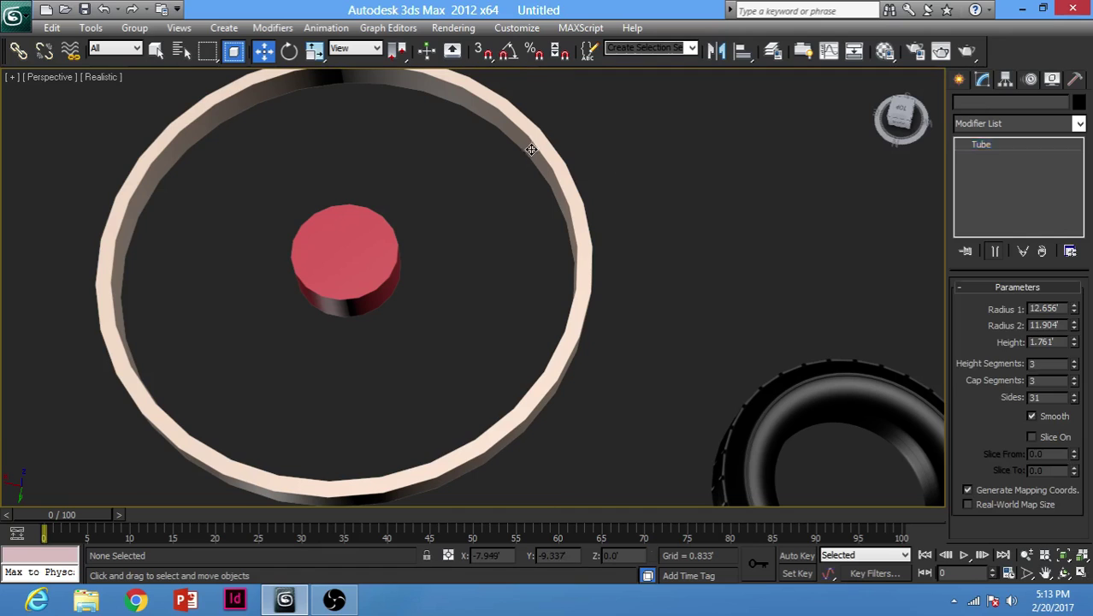
key("r")
left_click_drag(349, 274, 350, 282)
left_click(661, 166)
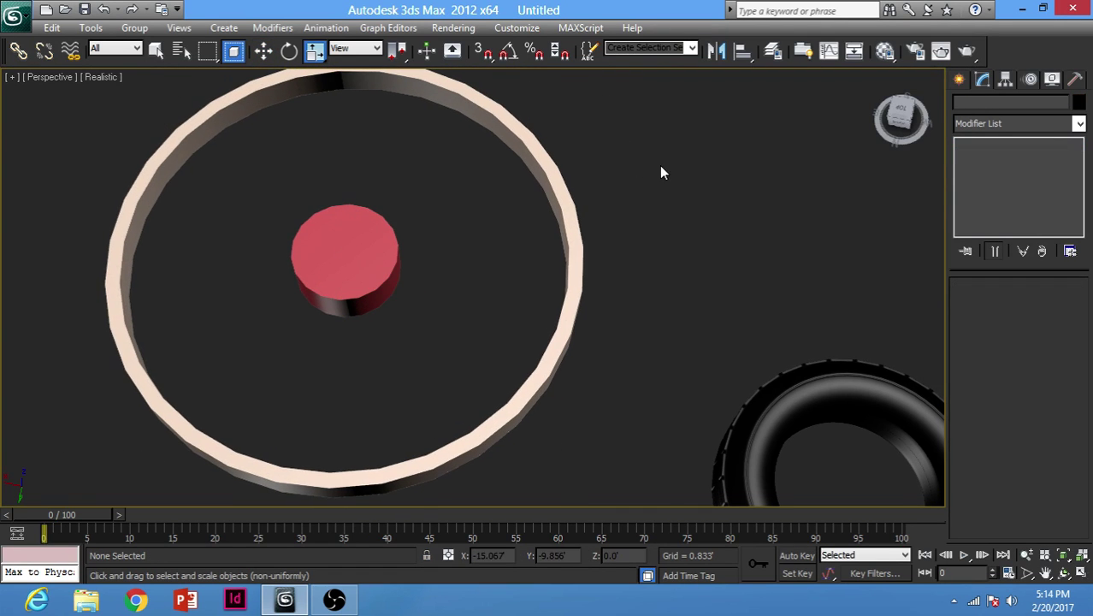
Step: Display edged faces in the Perspective view and select the red cylinder inside the tube
key("alt+w")
left_click(376, 255)
key("alt+w")
middle_click_drag(334, 247, 585, 184)
key("alt+w")
left_click(825, 385)
key("alt+w")
key("F4")
left_click_drag(345, 333, 326, 334)
middle_click_drag(449, 335, 512, 255, "alt")
key("alt+w")
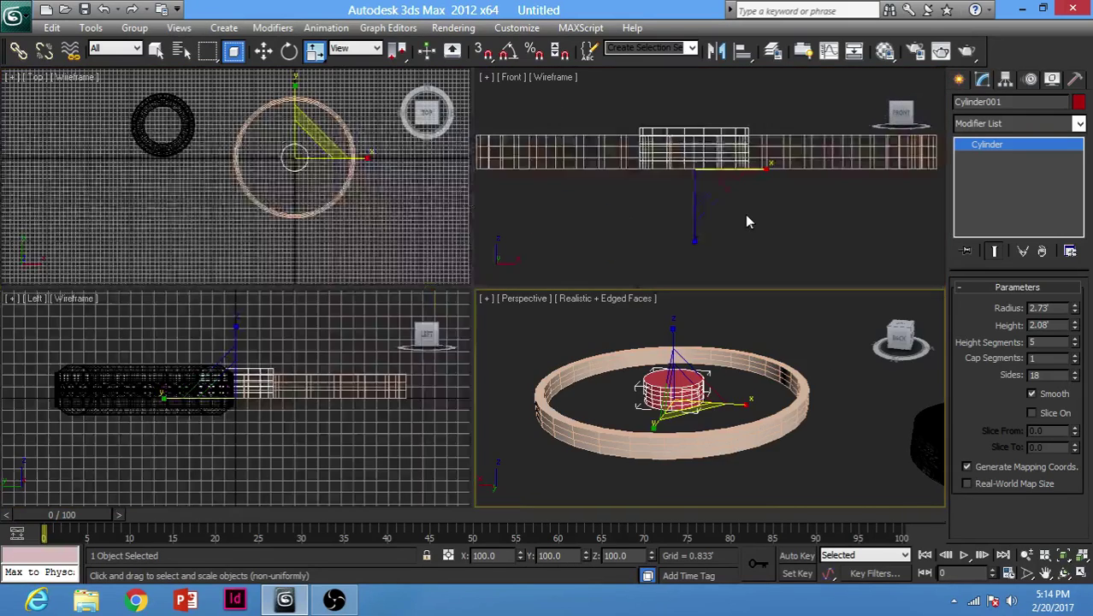
Step: In the Front view, scale the cylinder and tube together to about 142% of their height
right_click(745, 214)
key("alt+w")
middle_click_drag(709, 308, 748, 343)
left_click(592, 257)
key("r")
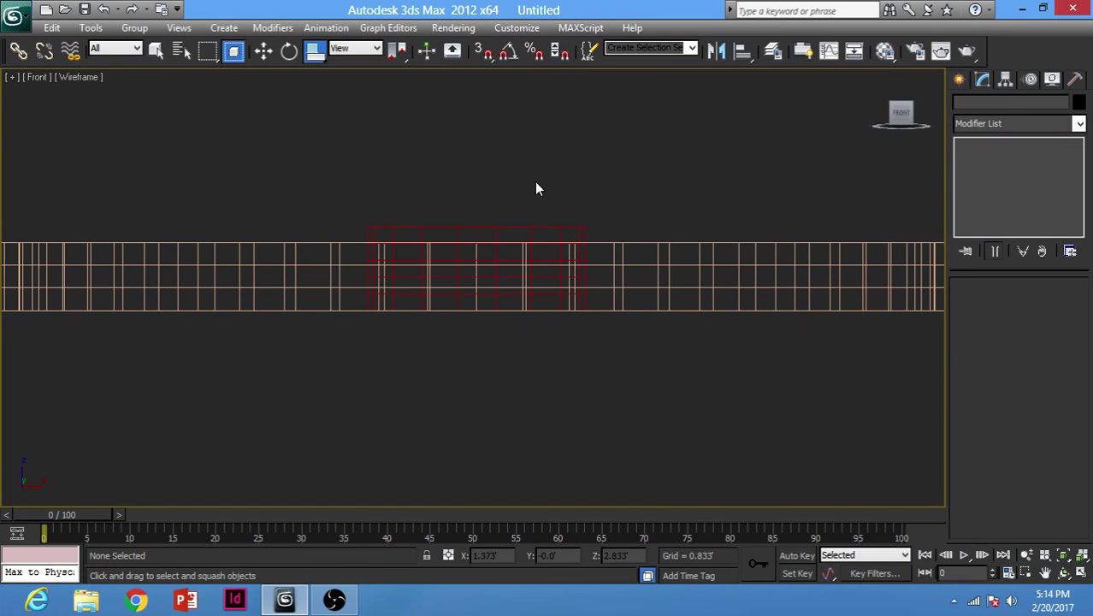
scroll(652, 245, "down", 3)
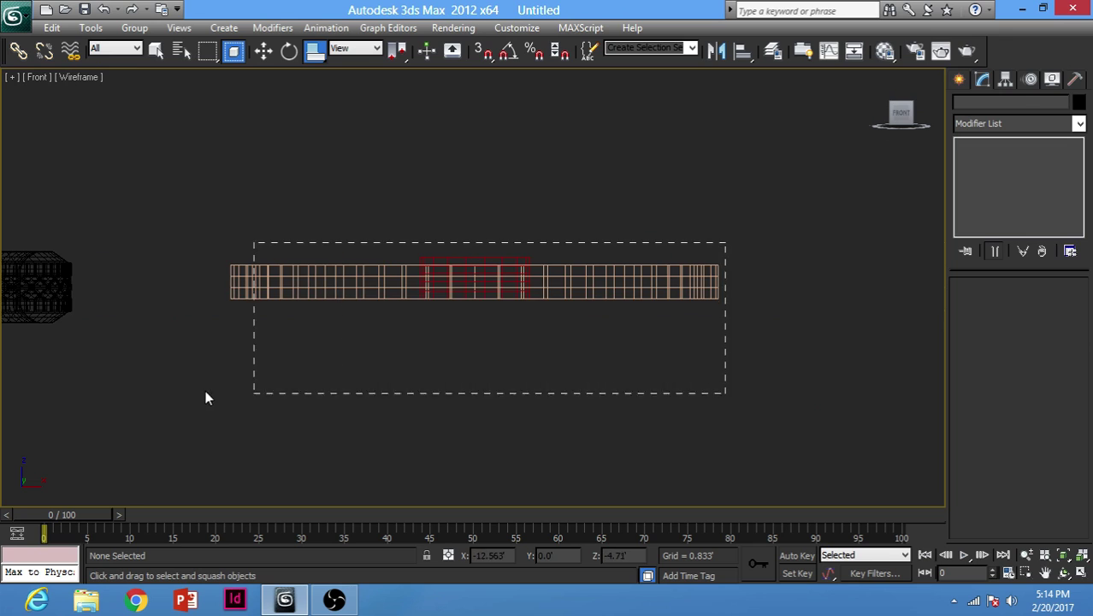
left_click_drag(206, 398, 205, 398)
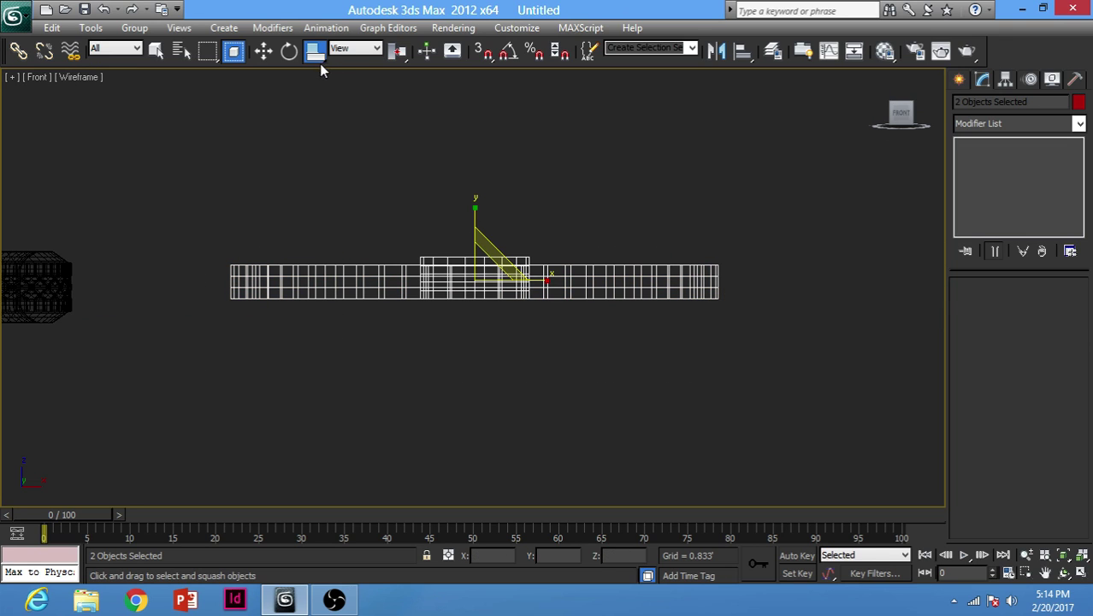
left_click_drag(316, 54, 316, 81)
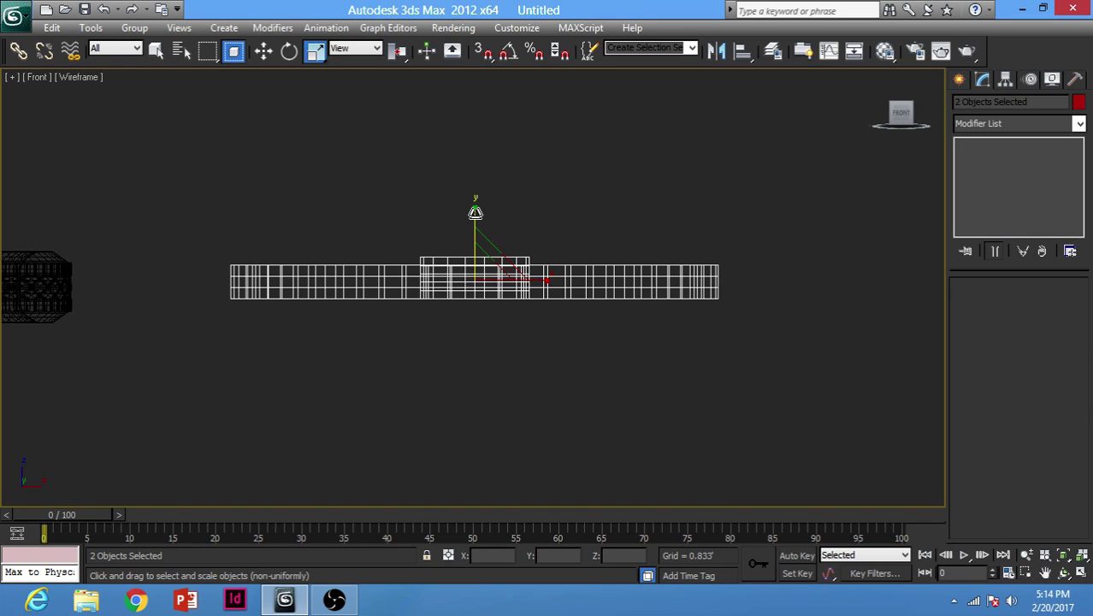
left_click_drag(475, 207, 476, 187)
left_click_drag(605, 213, 672, 404)
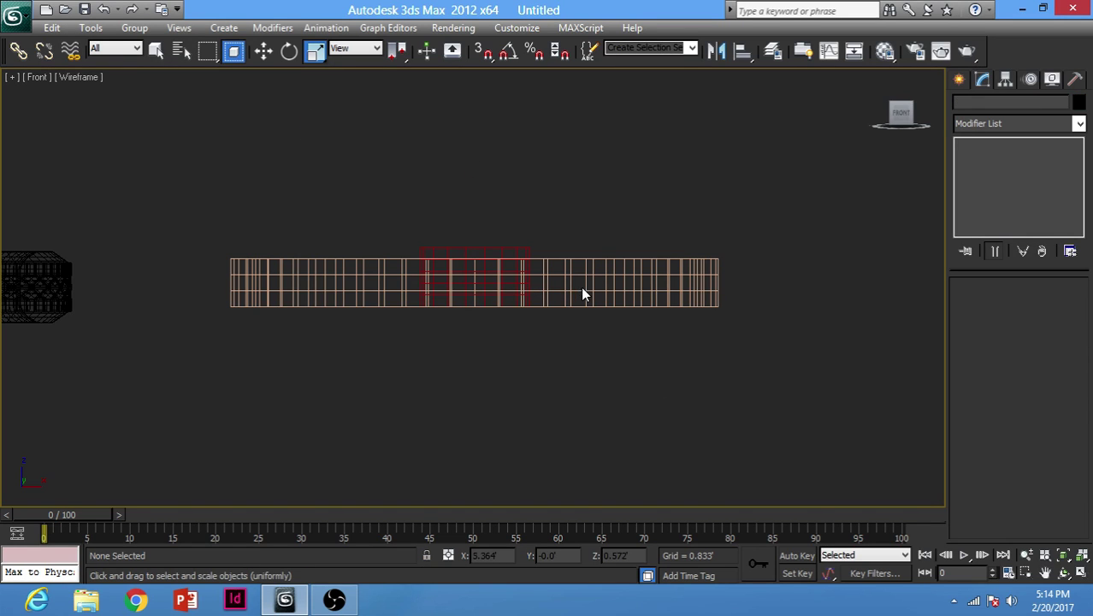
Step: Scale the tube's height to about 174% so its upper edge lines up with the cylinder's
left_click(583, 270)
left_click_drag(478, 237, 482, 224)
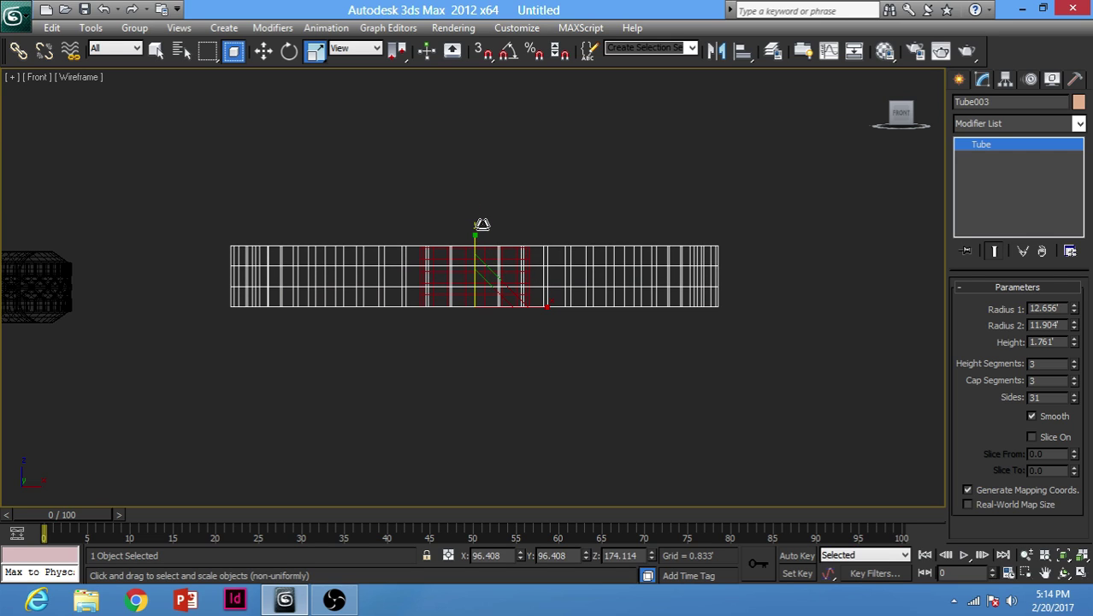
left_click(613, 171)
Step: Set the height segments of both the tube and the cylinder to 1
key("alt+w")
left_click(719, 327)
key("alt+w")
middle_click_drag(478, 290, 481, 309, "alt")
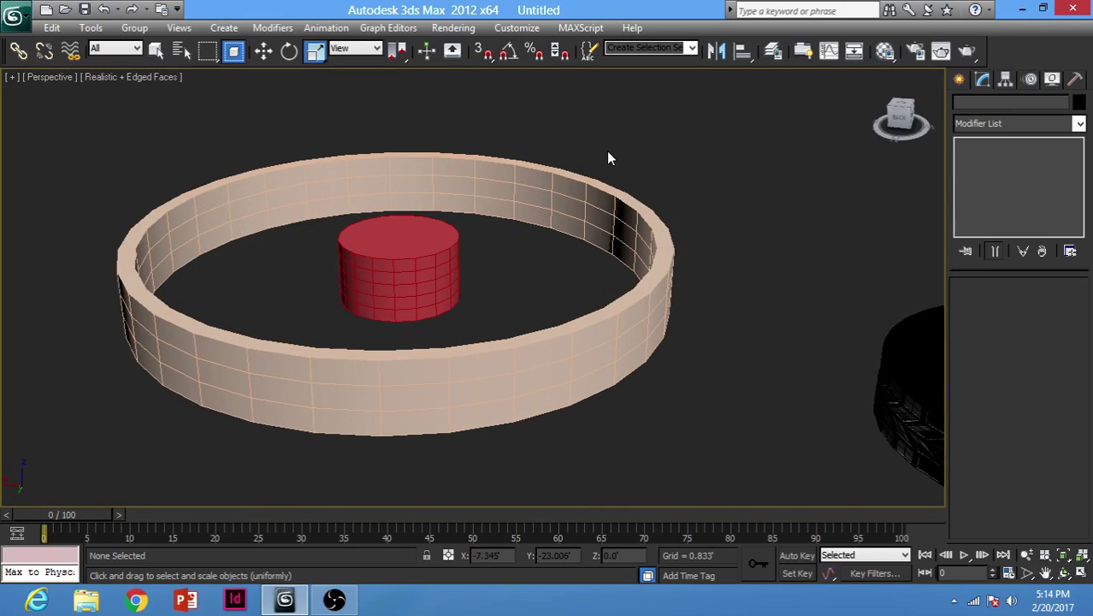
left_click(606, 195)
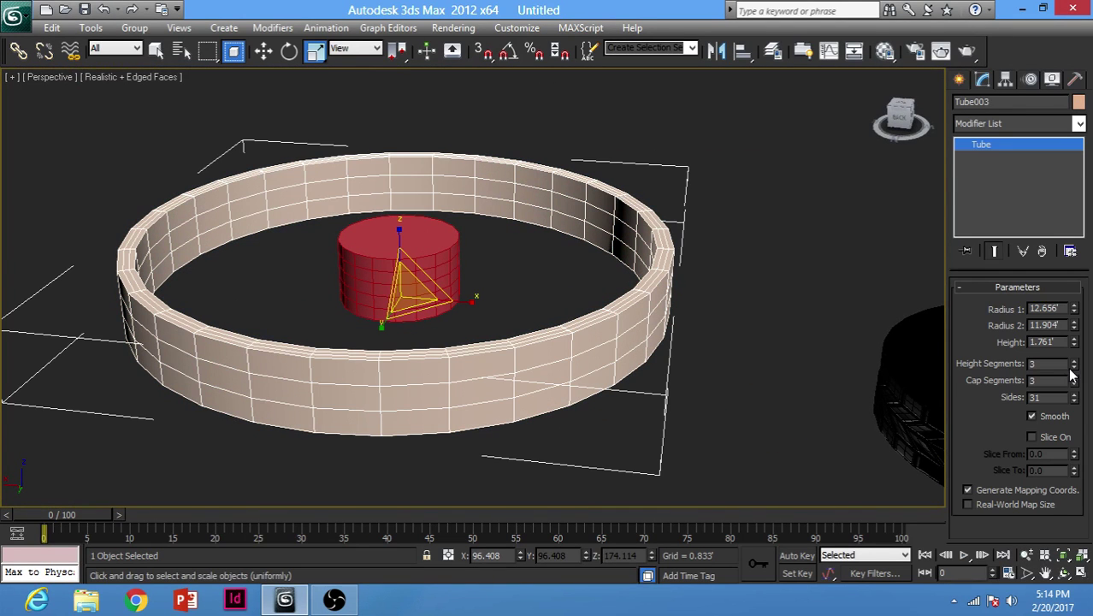
left_click(465, 268)
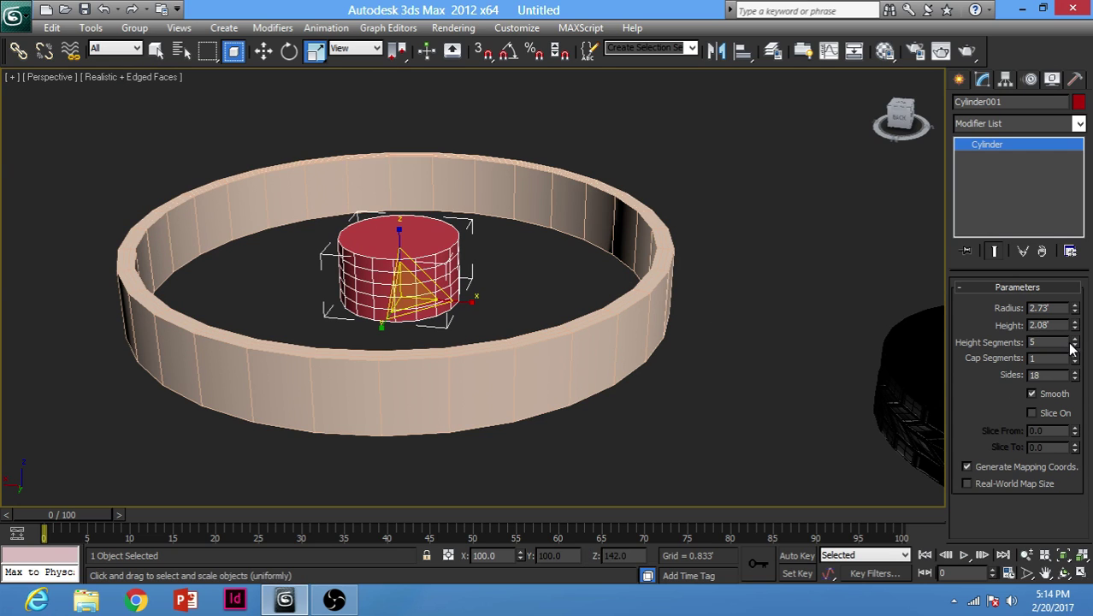
left_click_drag(1075, 342, 1080, 487)
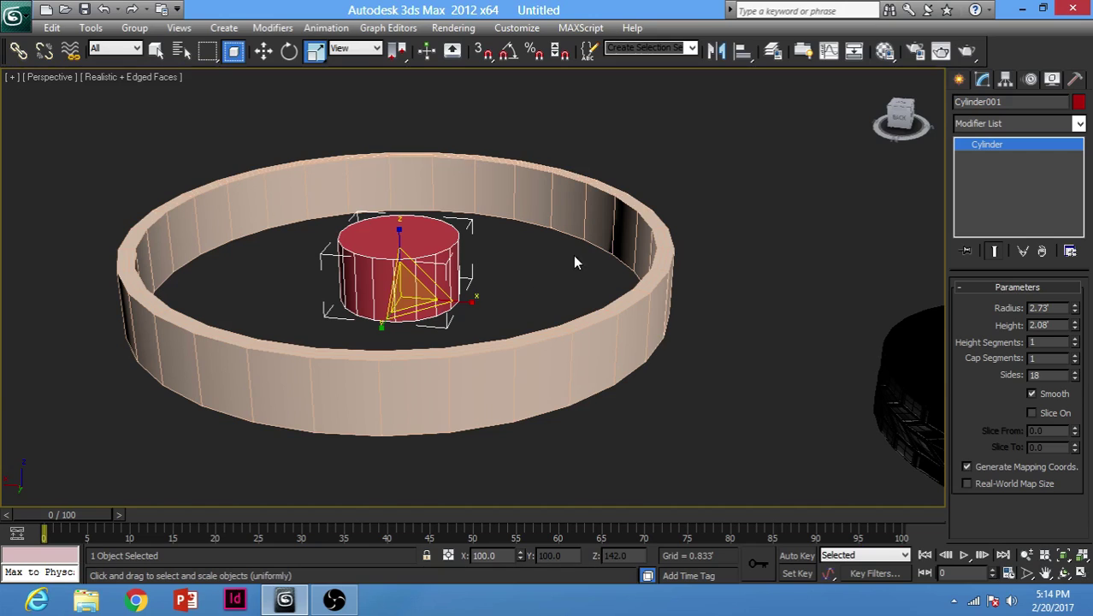
Step: Set the tube's cap segments to 1 and select the red cylinder
left_click(598, 215)
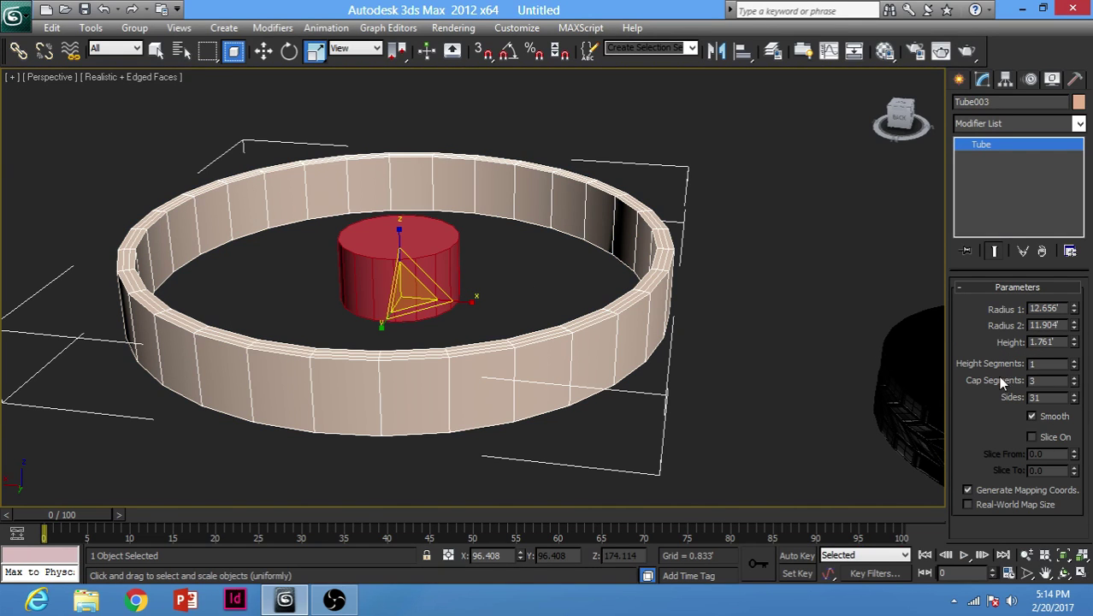
left_click_drag(1075, 382, 1067, 480)
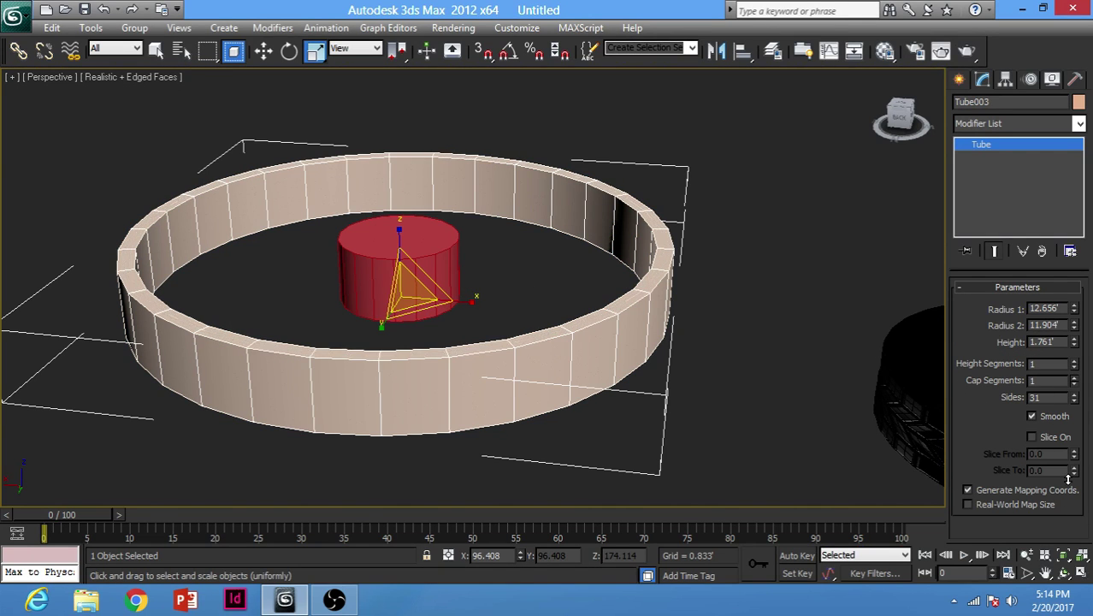
left_click(380, 227)
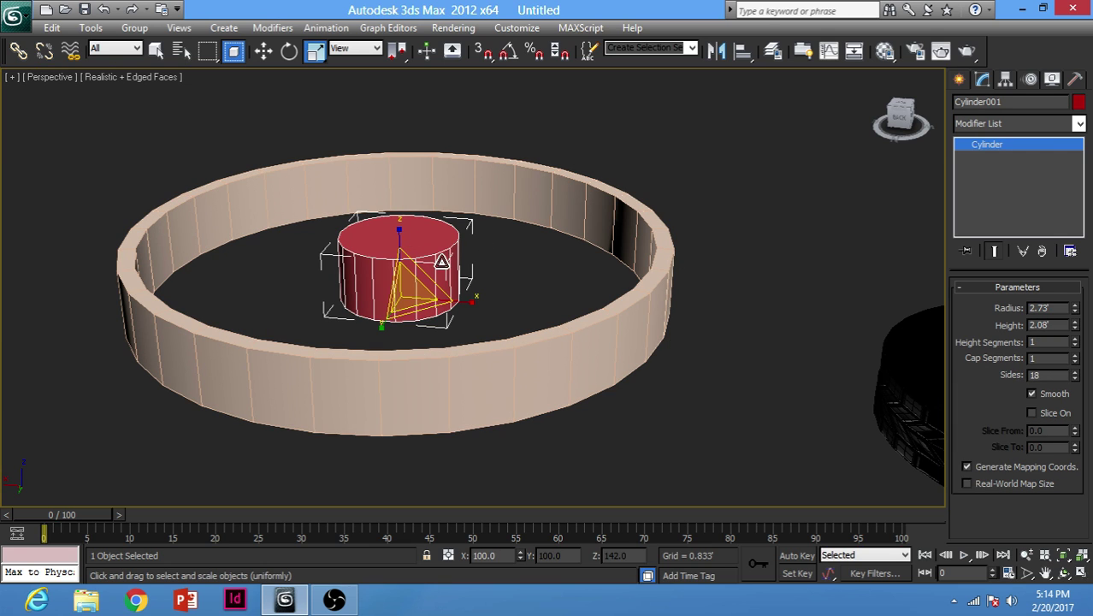
middle_click_drag(433, 252, 440, 303, "alt")
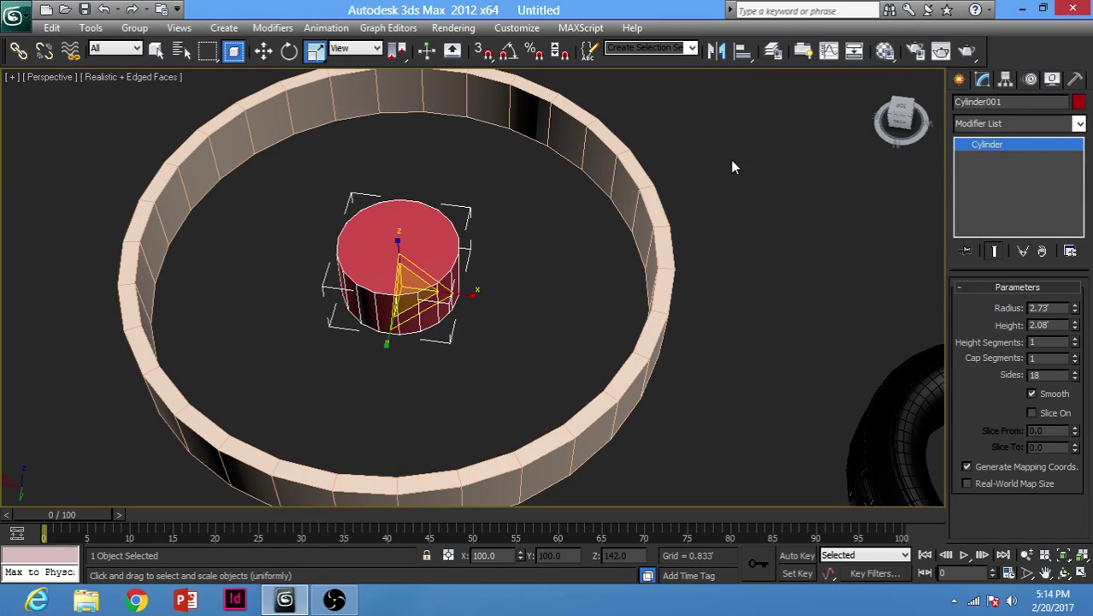
Step: Convert the red central cylinder to an Editable Poly
left_click(327, 332)
scroll(680, 203, "down", 2)
left_click(439, 269)
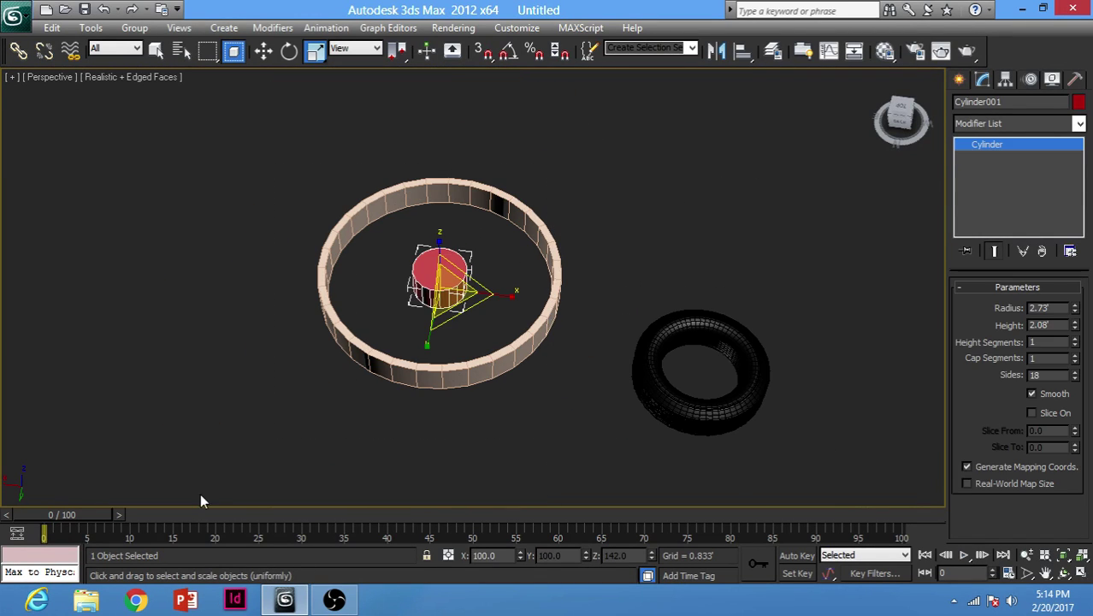
left_click_drag(615, 446, 615, 446)
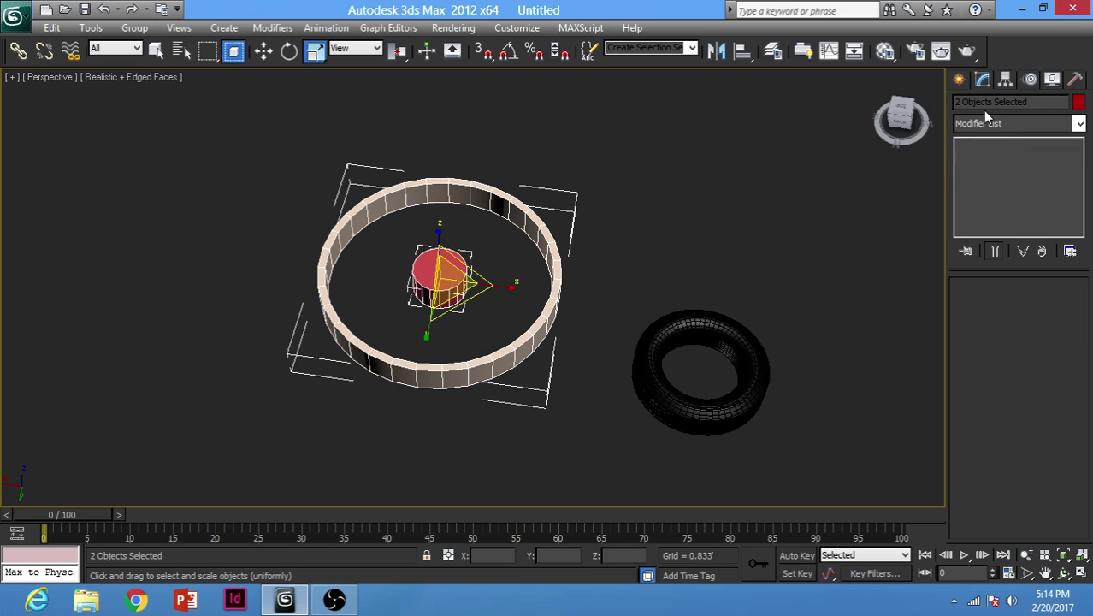
left_click(646, 169)
left_click(439, 272)
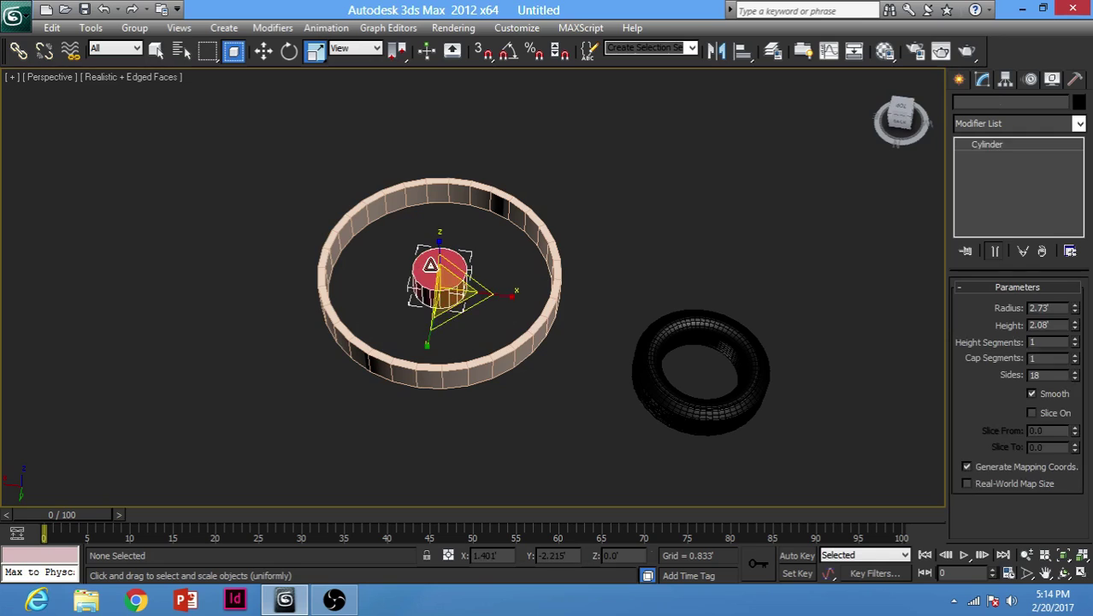
scroll(438, 274, "up", 2)
right_click(436, 275)
mouse_move(513, 415)
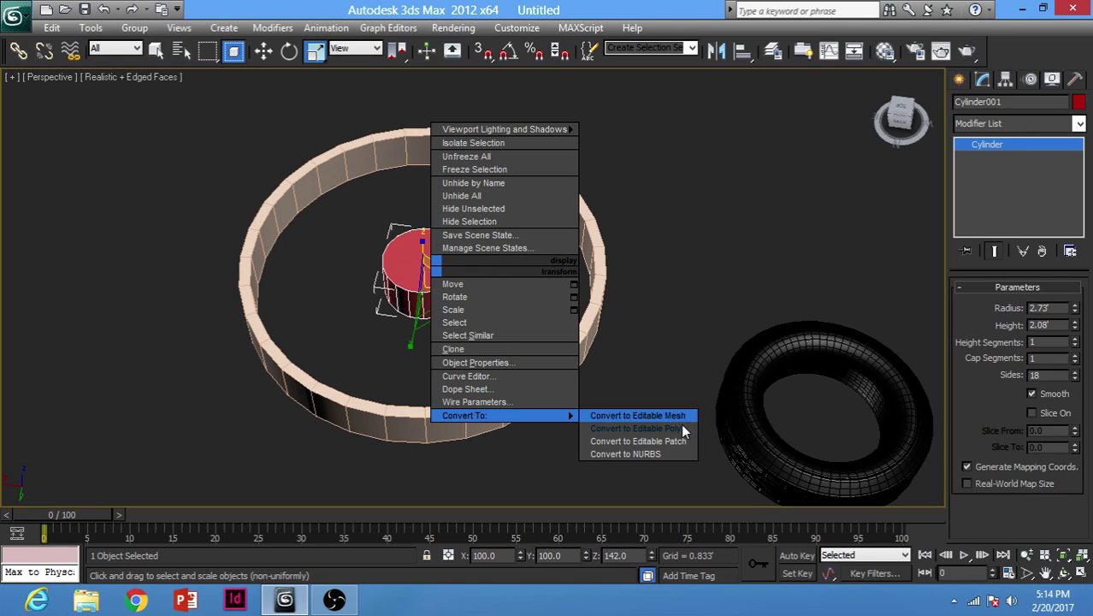
left_click(690, 428)
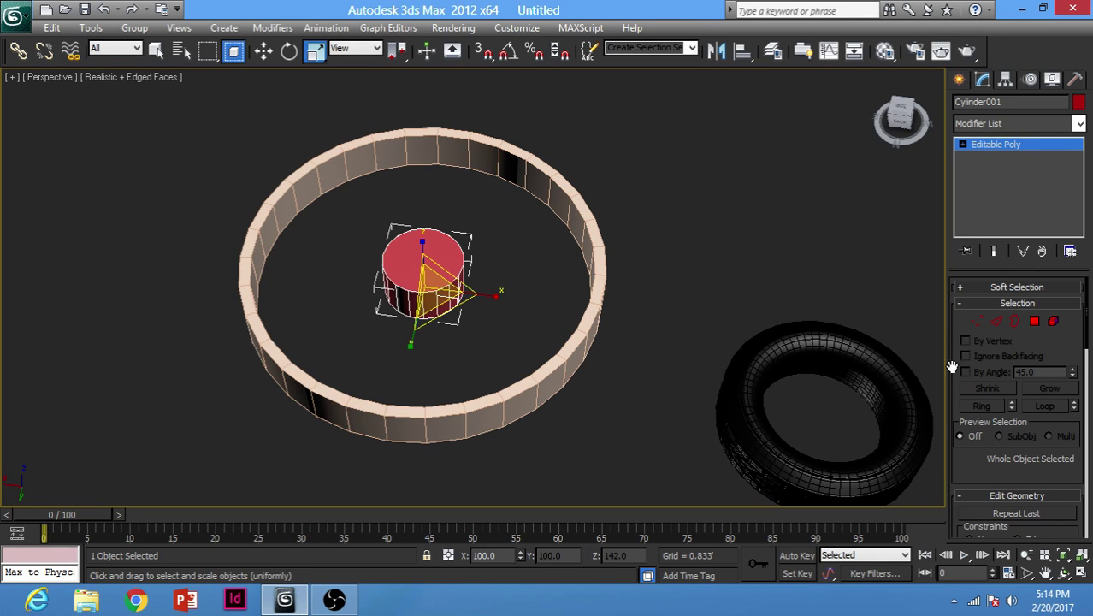
Step: Attach the surrounding tube to the cylinder so both form one editable object
scroll(1072, 331, "down", 4)
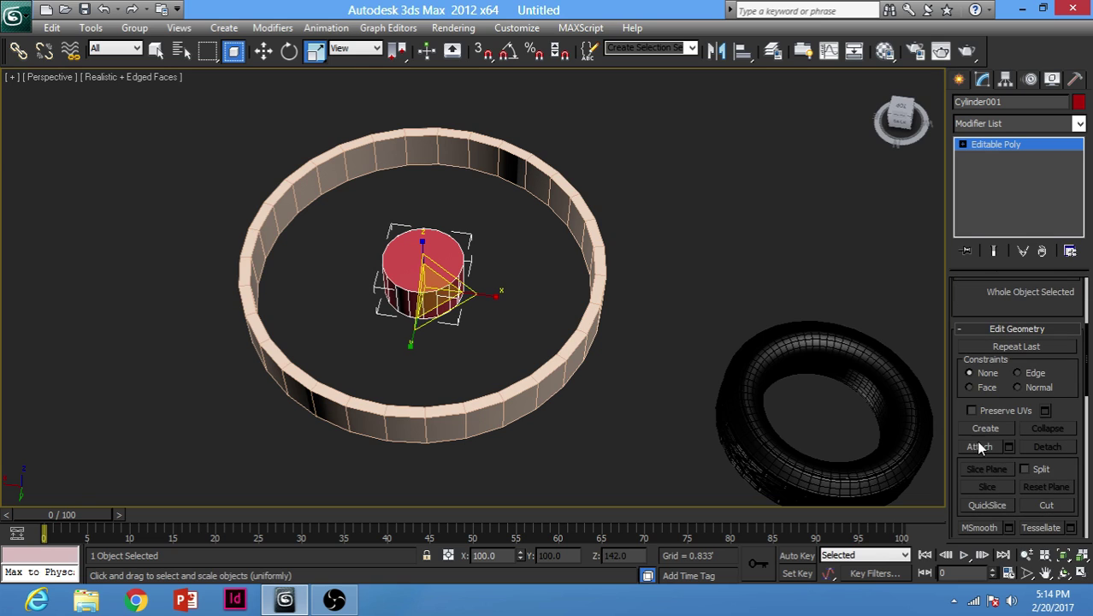
left_click(980, 447)
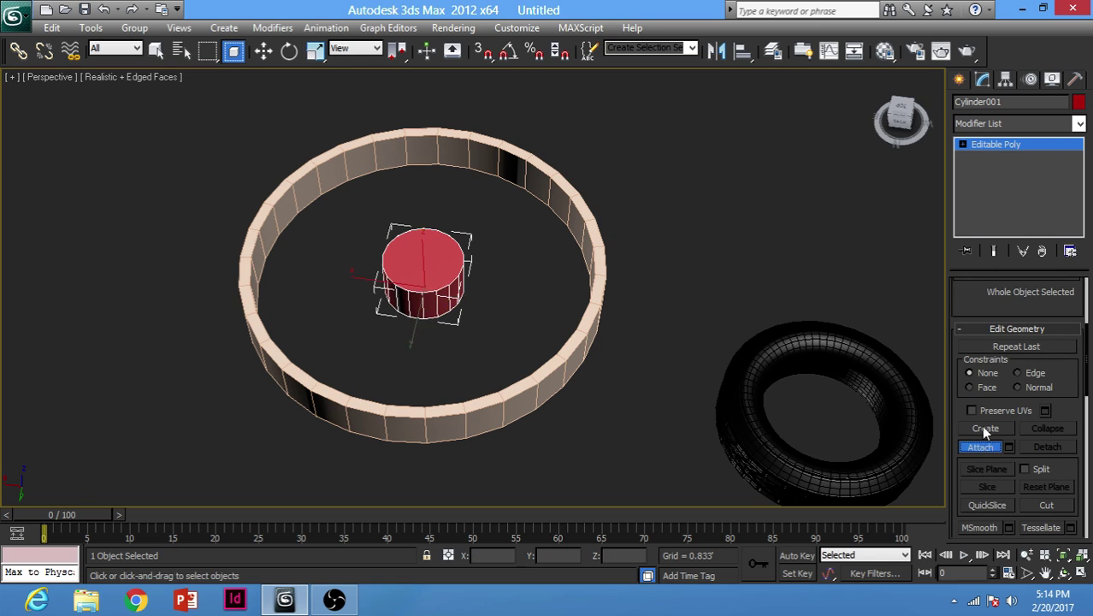
left_click(545, 179)
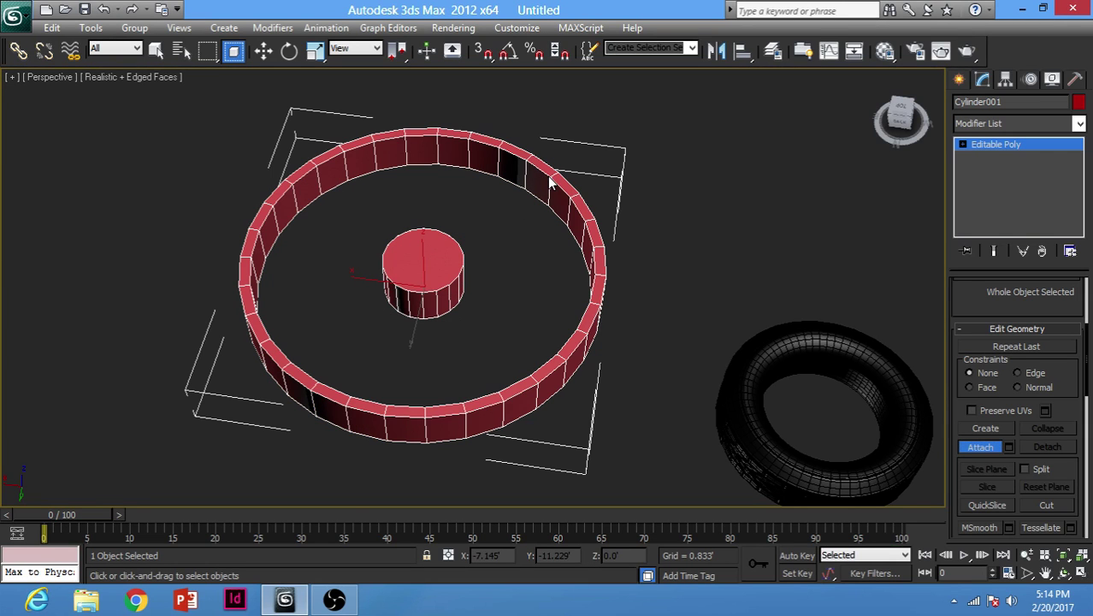
middle_click_drag(499, 249, 511, 220, "alt")
key("z")
Step: At Polygon level, select one side polygon of the cylinder and the inner ring polygon facing it
left_click(964, 144)
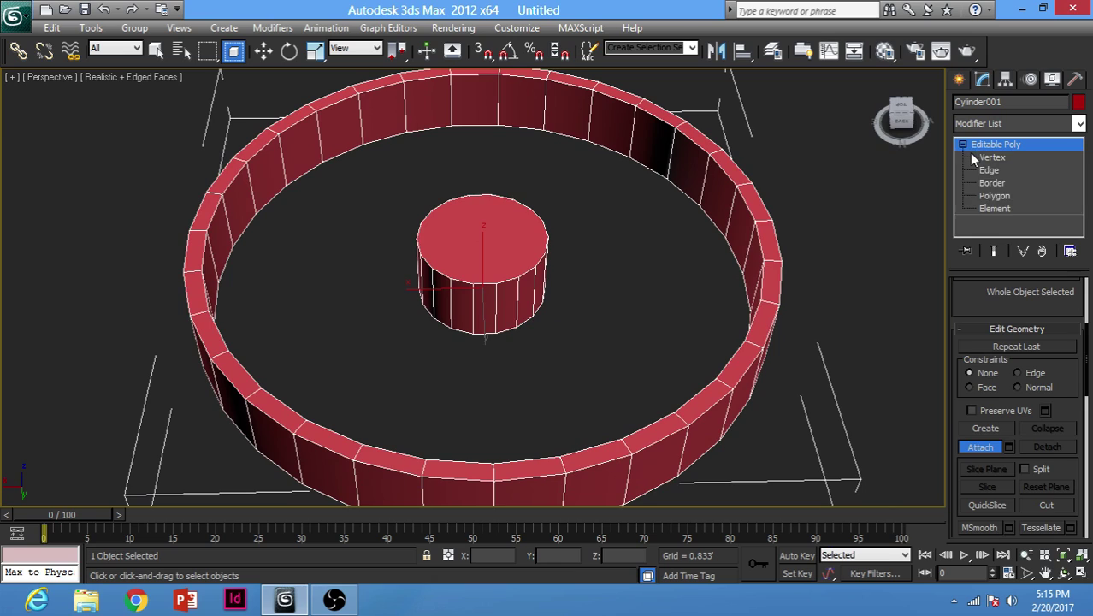
left_click(1000, 197)
middle_click_drag(436, 317, 447, 304, "alt")
left_click(480, 293)
middle_click_drag(531, 296, 486, 342, "alt")
left_click(505, 425)
middle_click_drag(507, 423, 507, 292, "alt")
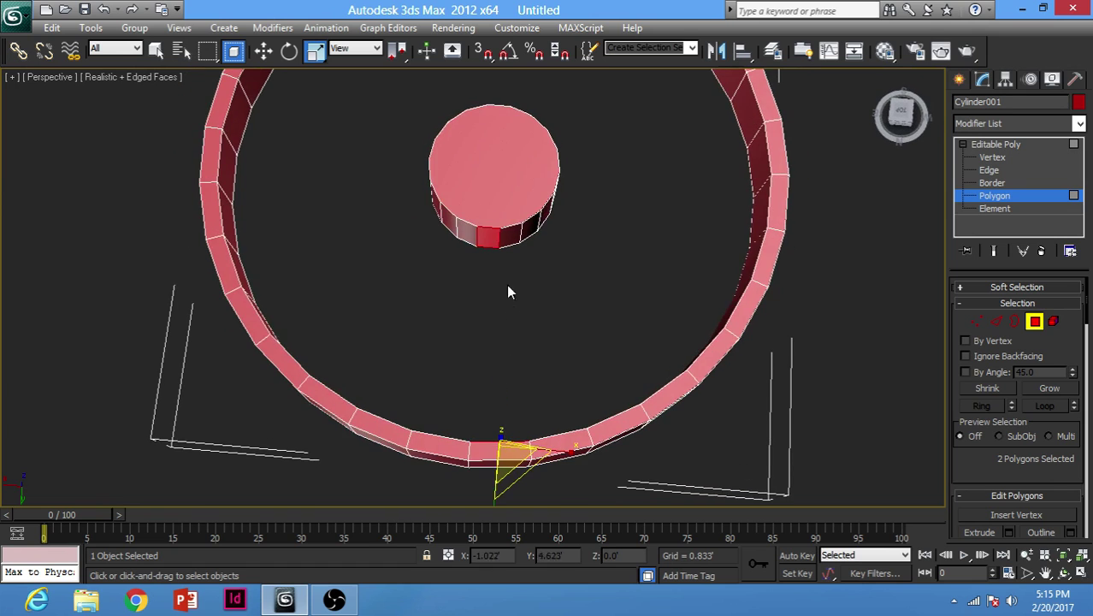
middle_click_drag(531, 343, 486, 285, "alt")
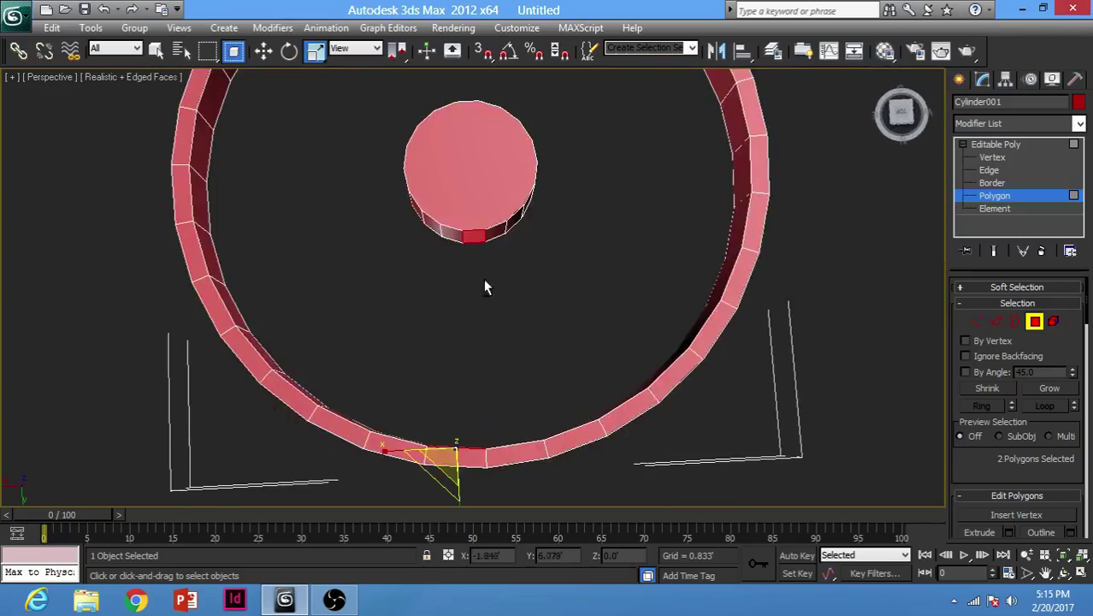
Step: Region-select all the central cylinder's polygons in the Top view and return to the enlarged Perspective view
key("t")
middle_click_drag(554, 223, 515, 254)
scroll(515, 254, "up", 4)
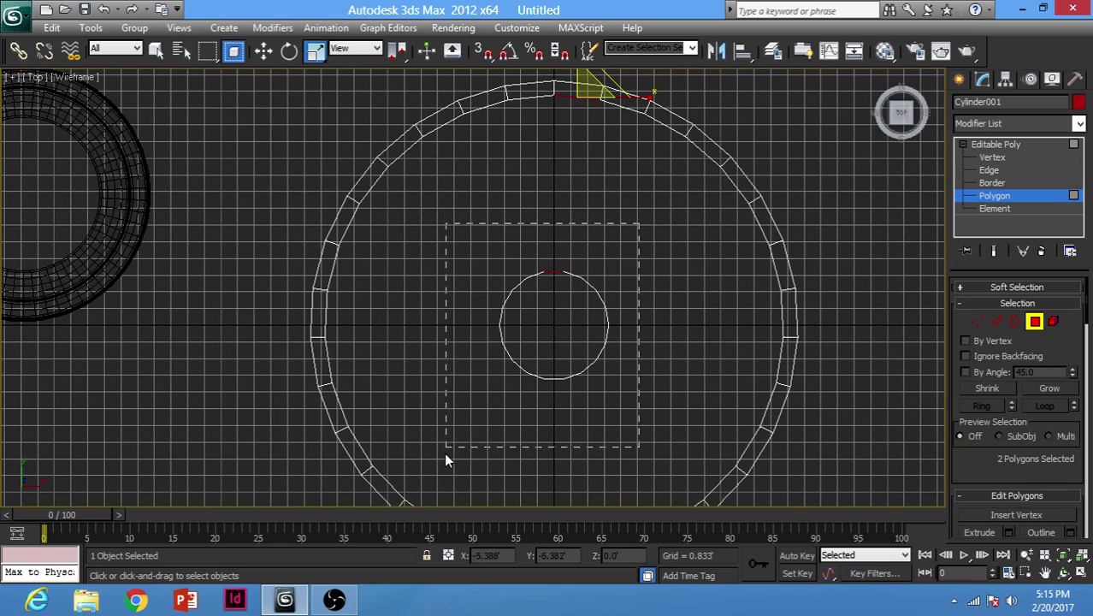
left_click_drag(446, 460, 446, 461)
key("e")
key("alt+w")
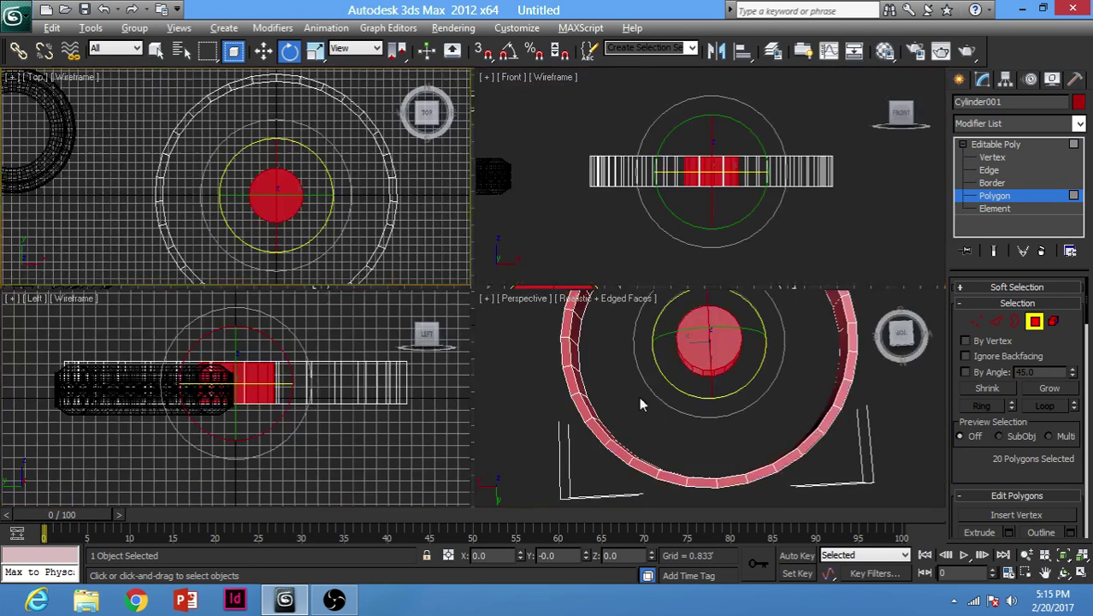
right_click(639, 396)
key("alt+w")
Step: Try selecting a single side polygon of the cylinder together with its opposite inner ring polygon
middle_click_drag(598, 282, 564, 273, "alt")
left_click(491, 248)
left_click(458, 230)
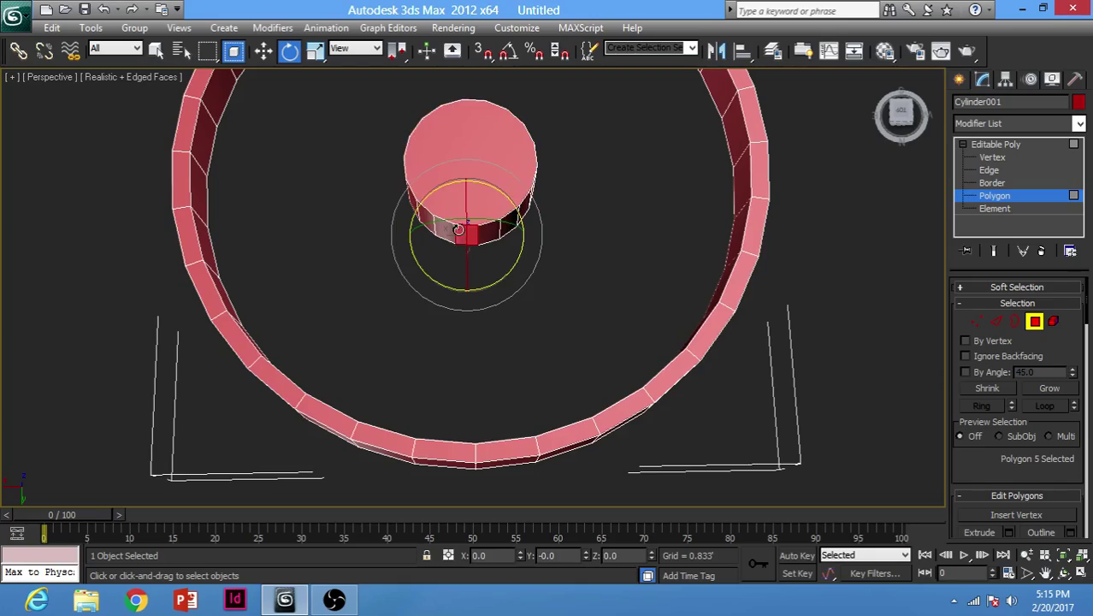
middle_click_drag(458, 237, 460, 349, "alt")
left_click(461, 388, "ctrl")
middle_click_drag(461, 388, 537, 265, "alt")
left_click_drag(388, 230, 390, 246)
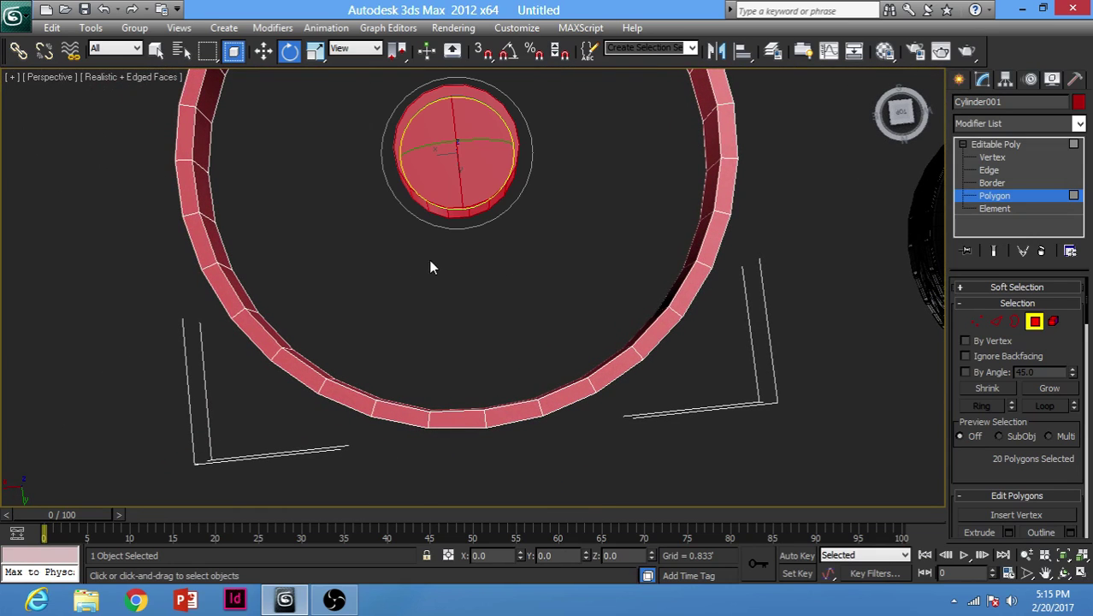
Step: Clear the selection and pick one cylinder side polygon plus the ring's facing inner polygon again
key("alt+w")
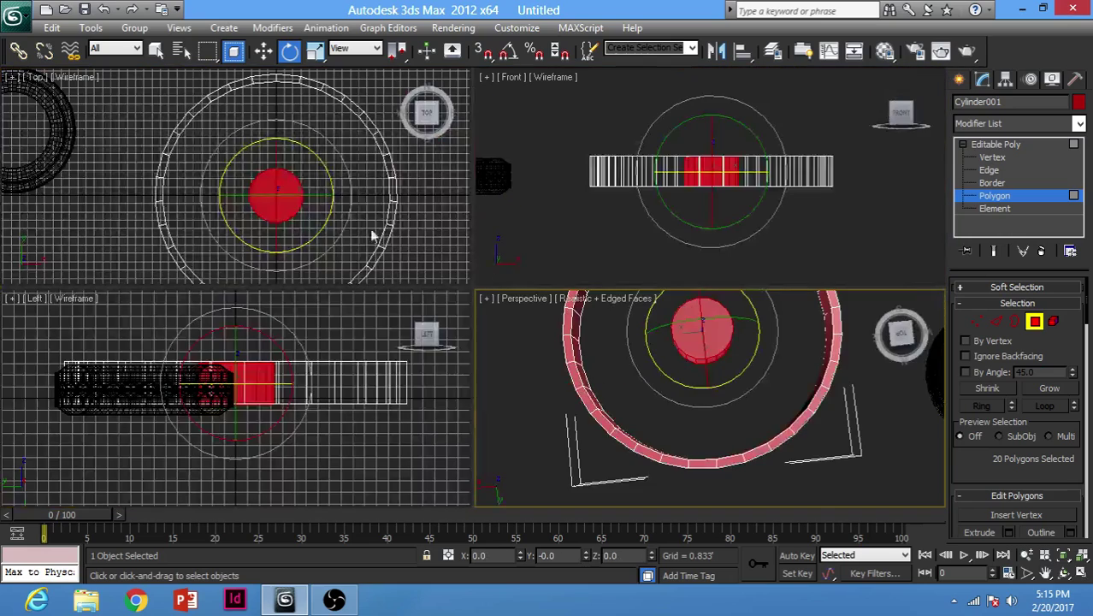
key("alt+w")
left_click(453, 202)
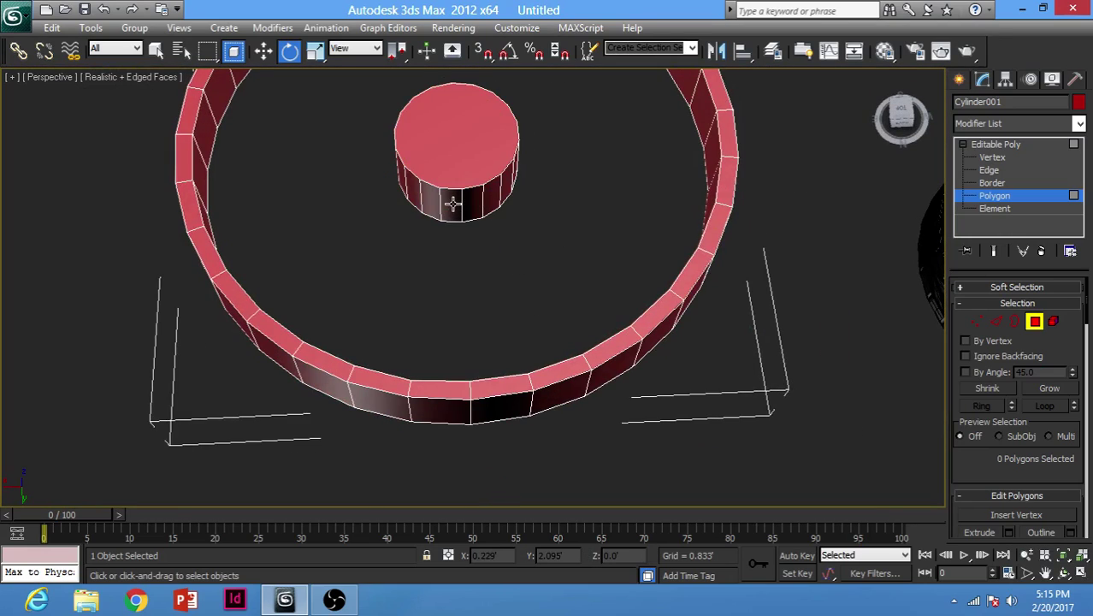
middle_click_drag(453, 205, 368, 271, "alt")
left_click(473, 355, "ctrl")
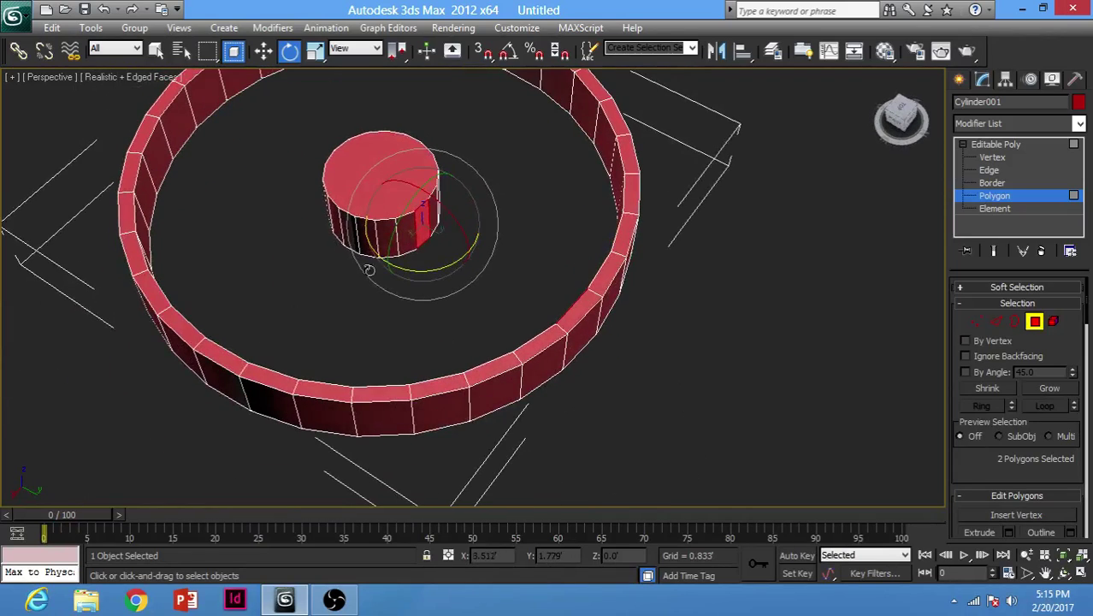
Step: Select every third side polygon around the central cylinder, six in total
left_click(402, 236)
mouse_move(390, 241)
middle_mouse_down("alt")
mouse_move(403, 274)
mouse_move(392, 329)
mouse_move(423, 232)
mouse_move(429, 252)
mouse_move(386, 247)
middle_mouse_up("alt")
left_click(428, 230, "ctrl")
left_click(458, 246, "ctrl")
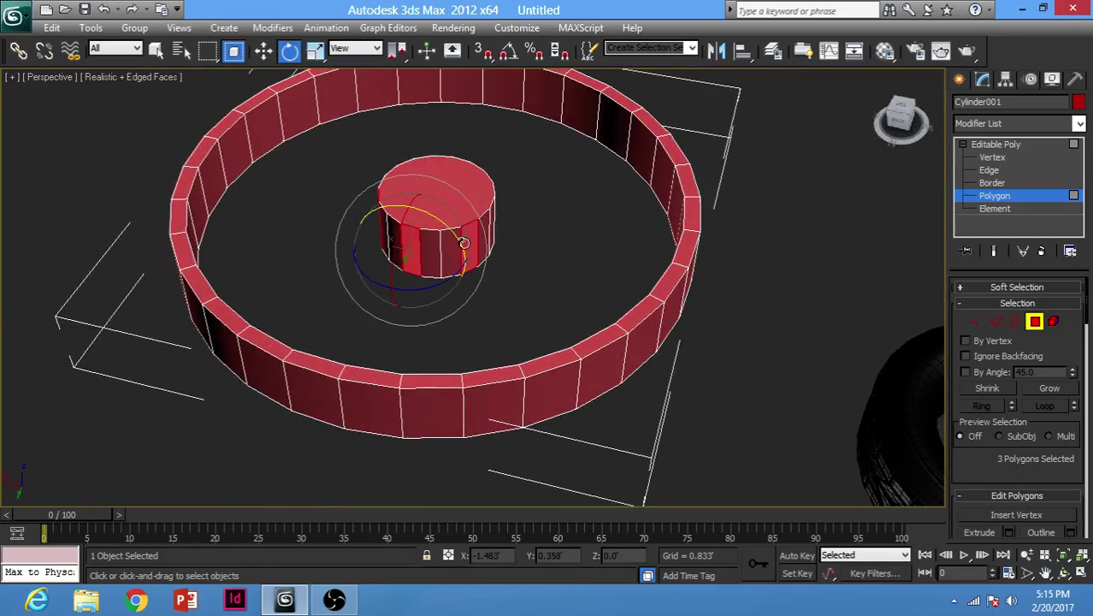
middle_click_drag(463, 243, 389, 260, "alt")
left_click(487, 270, "ctrl")
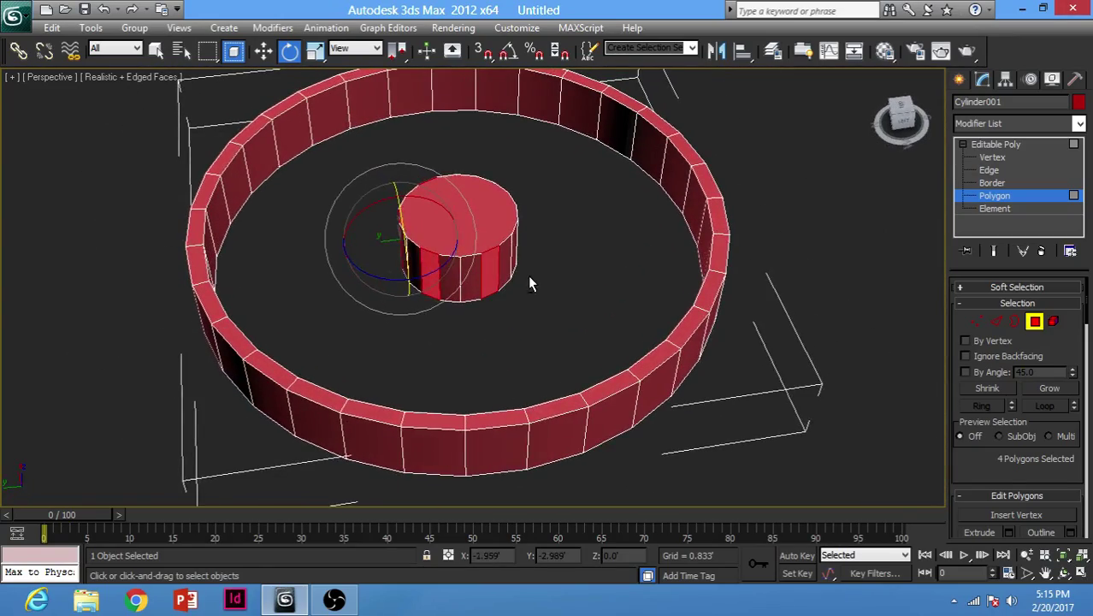
middle_click_drag(529, 281, 423, 408, "alt")
left_click(493, 276, "ctrl")
left_click(496, 290, "ctrl")
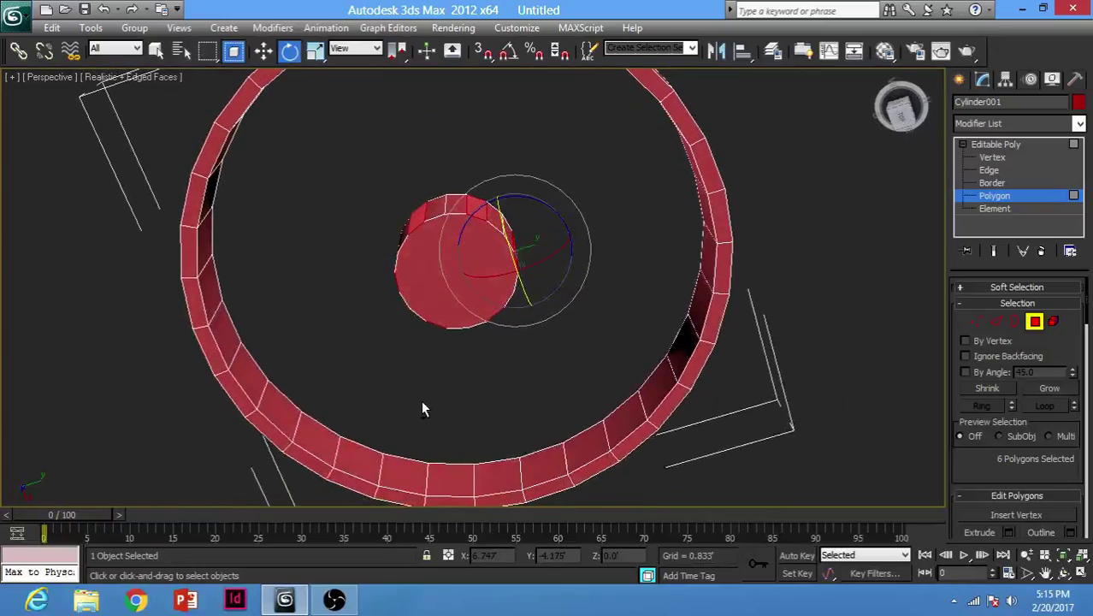
Step: Add the first inner ring polygons facing the chosen cylinder sides to the selection
left_click(397, 476, "ctrl")
middle_click_drag(397, 476, 420, 457, "alt")
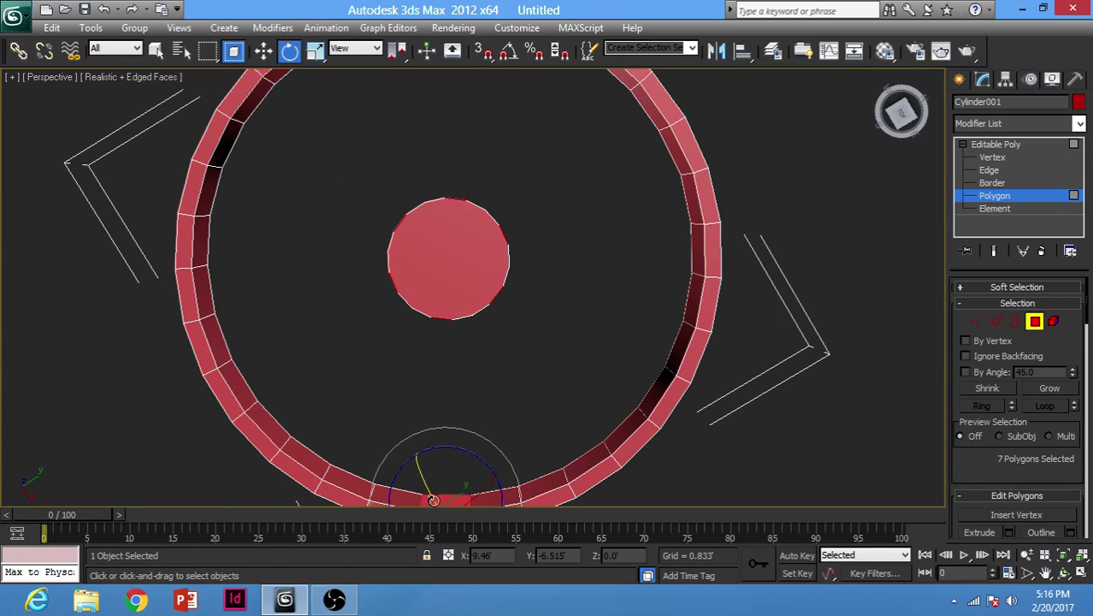
left_click(433, 501, "alt")
middle_click_drag(397, 498, 431, 465, "alt")
left_click(300, 435, "ctrl")
middle_click_drag(299, 435, 245, 242, "alt")
left_click(365, 176, "ctrl")
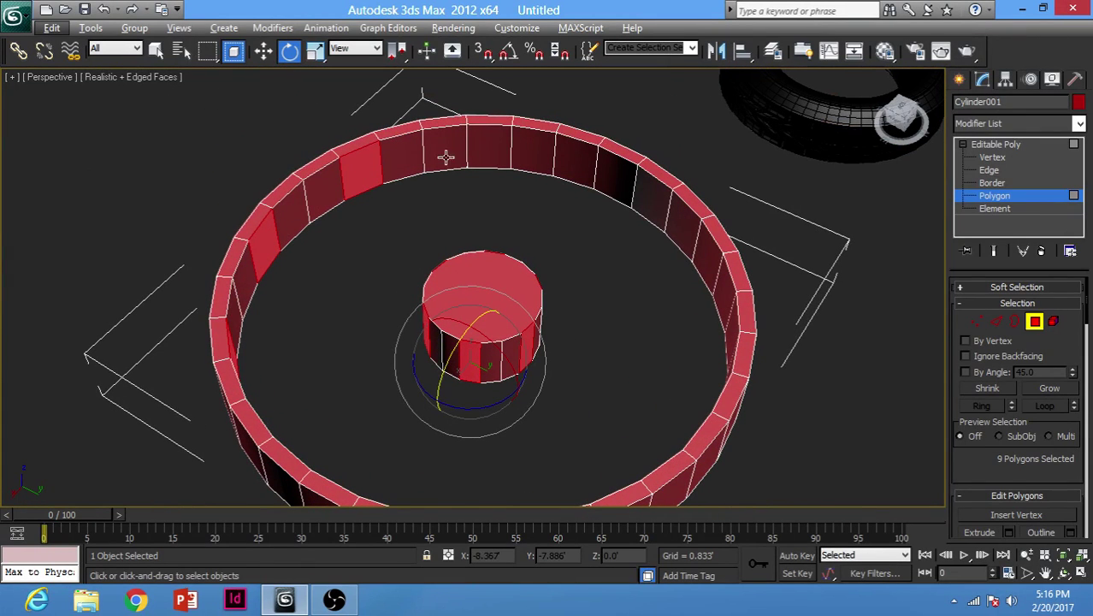
Step: Add more spaced inner polygons around the rest of the ring to the selection
left_click(481, 152, "ctrl")
left_click(609, 176, "ctrl")
mouse_move(609, 175)
middle_mouse_down("alt")
mouse_move(697, 231)
mouse_move(620, 179)
middle_mouse_up("alt")
left_click(620, 175, "ctrl")
middle_click_drag(628, 226, 484, 149, "alt")
left_click(529, 120, "ctrl")
left_click(479, 147, "ctrl")
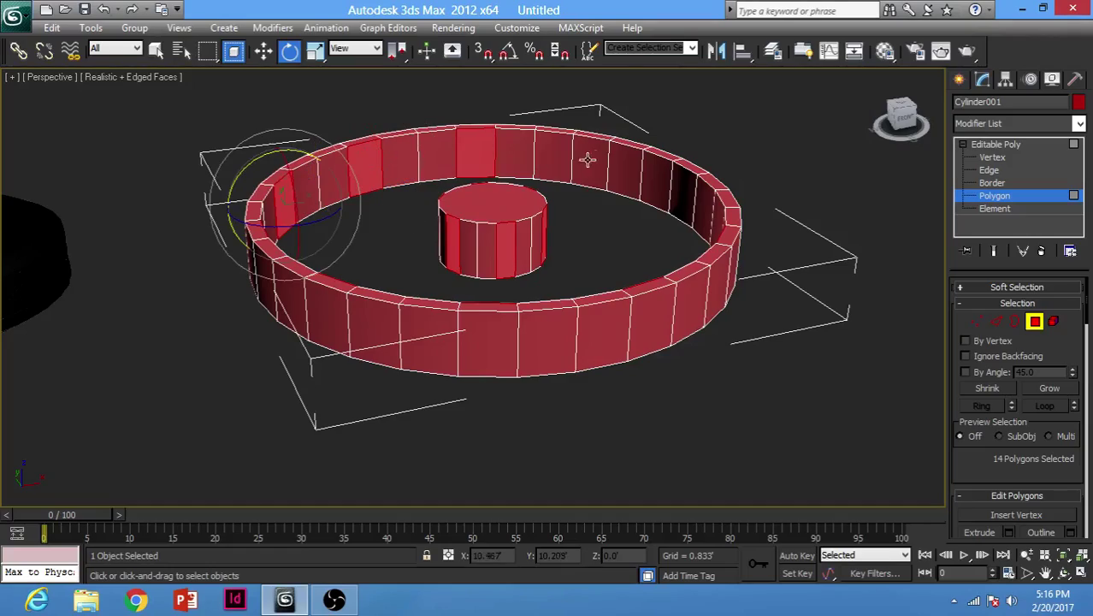
left_click(588, 161, "ctrl")
middle_click_drag(621, 208, 697, 199, "alt")
left_click(550, 133, "ctrl")
middle_click_drag(427, 150, 937, 198, "alt")
middle_click_drag(472, 204, 890, 246, "alt")
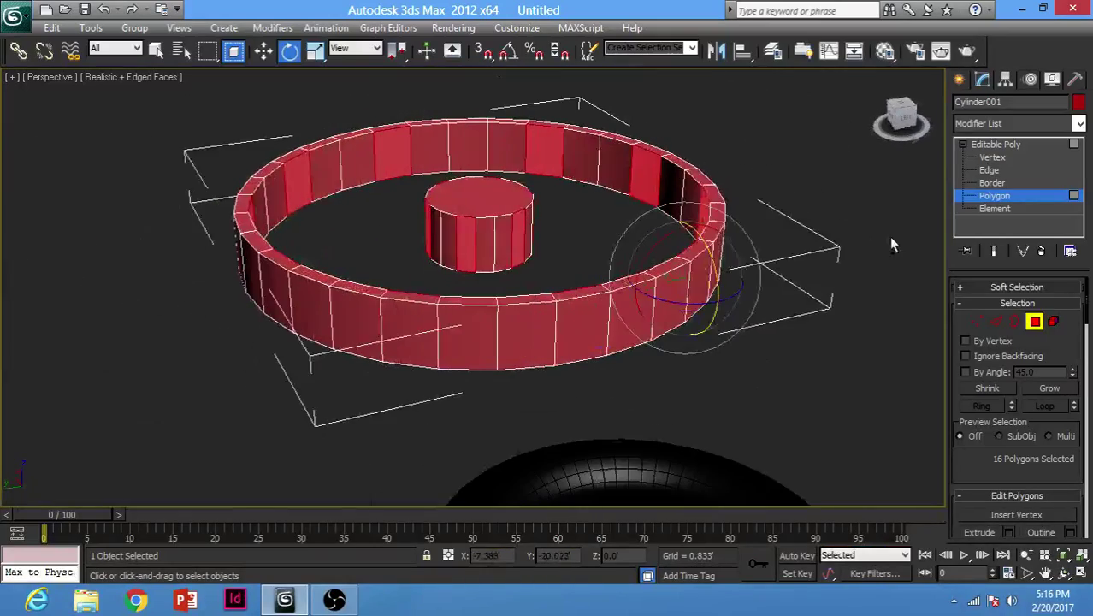
Step: Leave Polygon level and undo the tube's attachment and the cylinder's Editable Poly conversion
left_click(1002, 144)
middle_click_drag(545, 232, 531, 295, "alt")
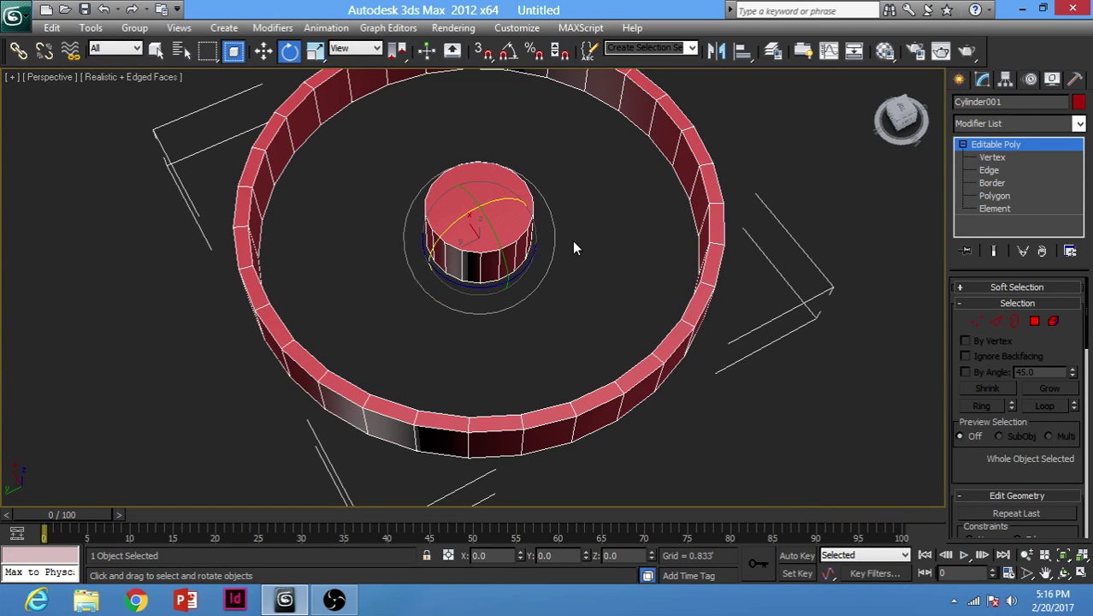
middle_click_drag(584, 273, 573, 283, "alt")
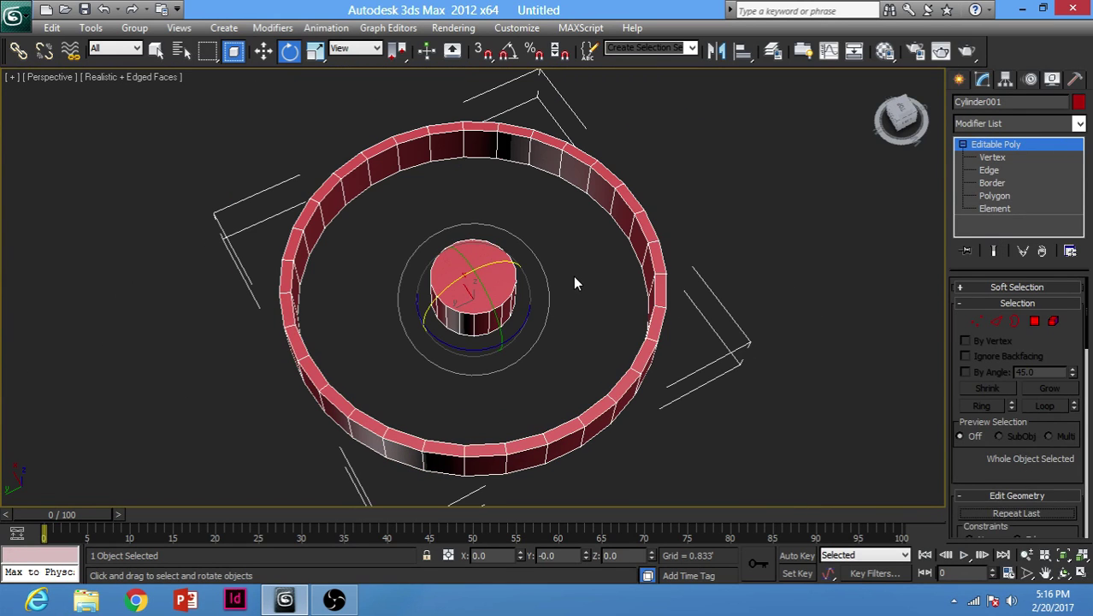
key("ctrl+z")
key("ctrl+z")
key("ctrl+z")
key("ctrl+z")
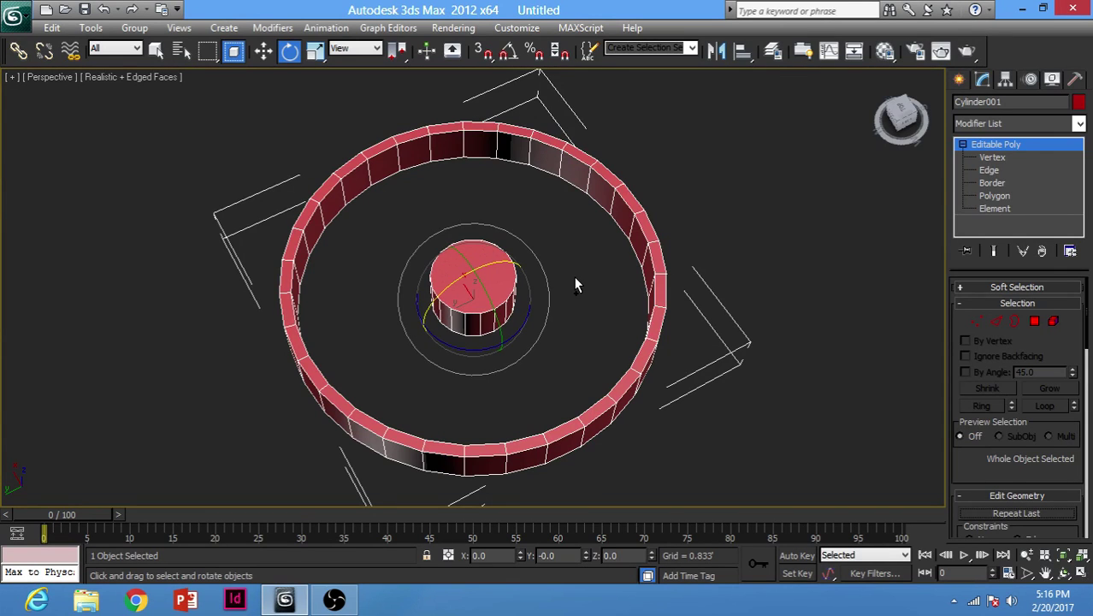
Step: Set the outer tube's sides to 18 to match the cylinder
left_click(780, 238)
left_click(501, 266)
middle_click_drag(606, 305, 598, 280, "alt")
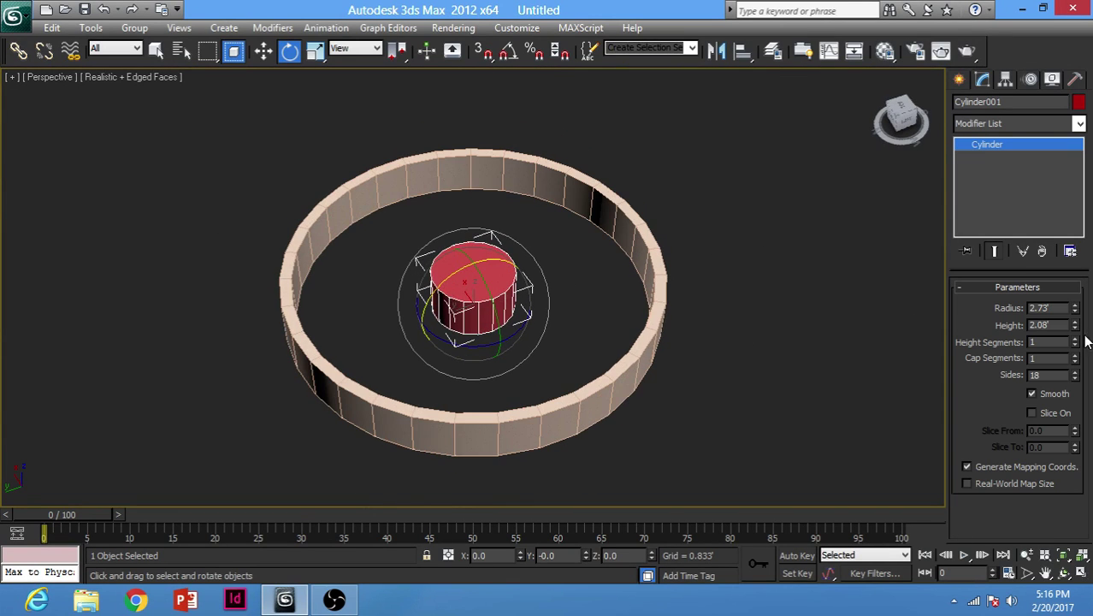
left_click(636, 229)
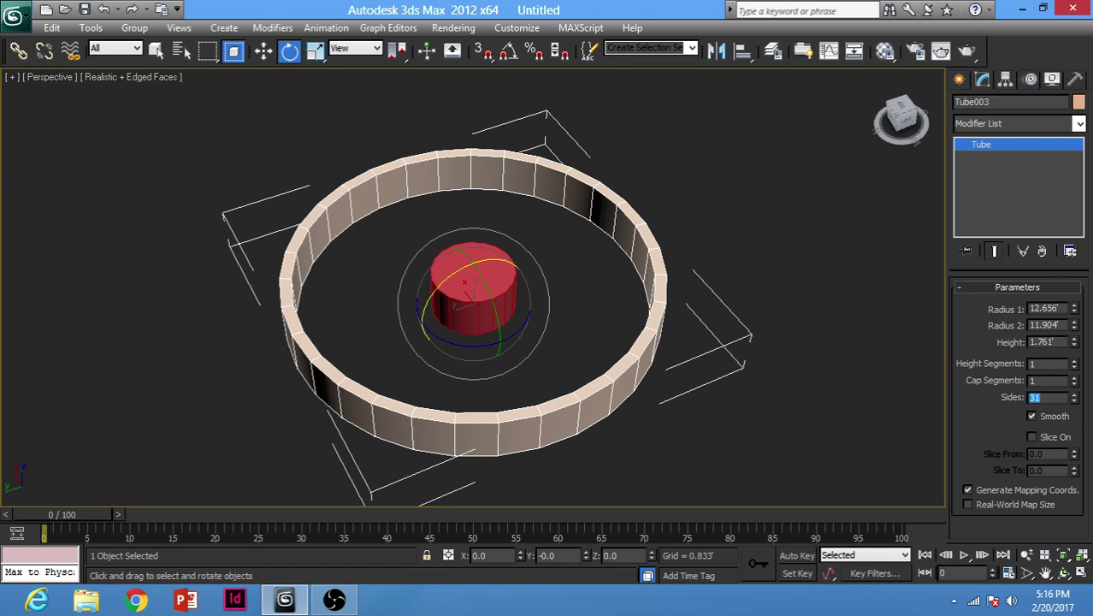
type("18")
key("Return")
Step: Convert the 18-sided tube to an Editable Poly
mouse_move(468, 301)
left_mouse_down()
mouse_move(537, 269)
mouse_move(484, 298)
left_mouse_up()
right_click(484, 297)
mouse_move(590, 442)
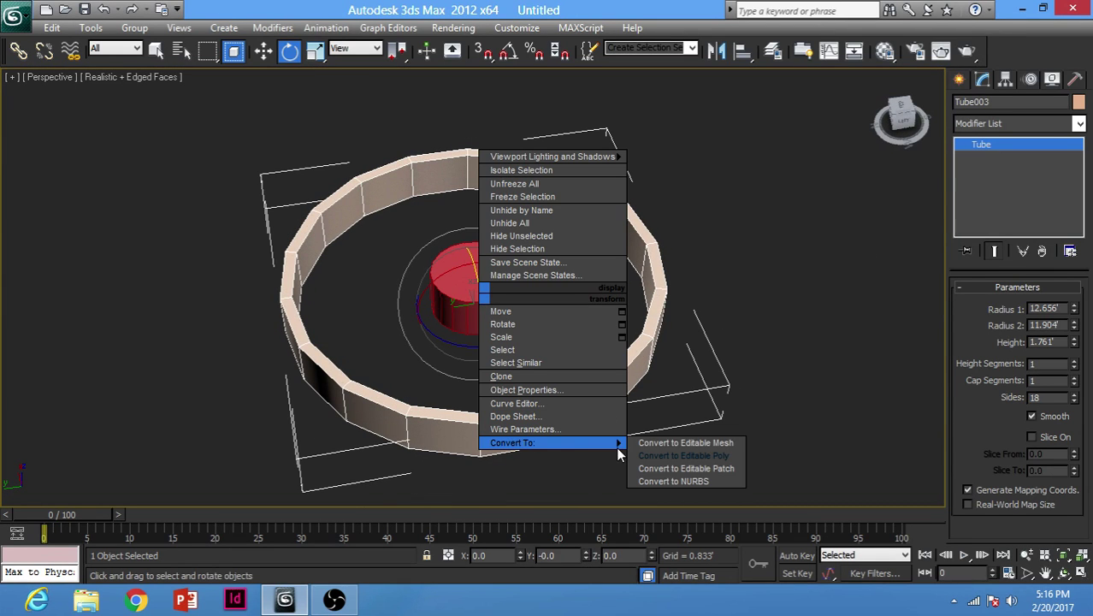
left_click(680, 456)
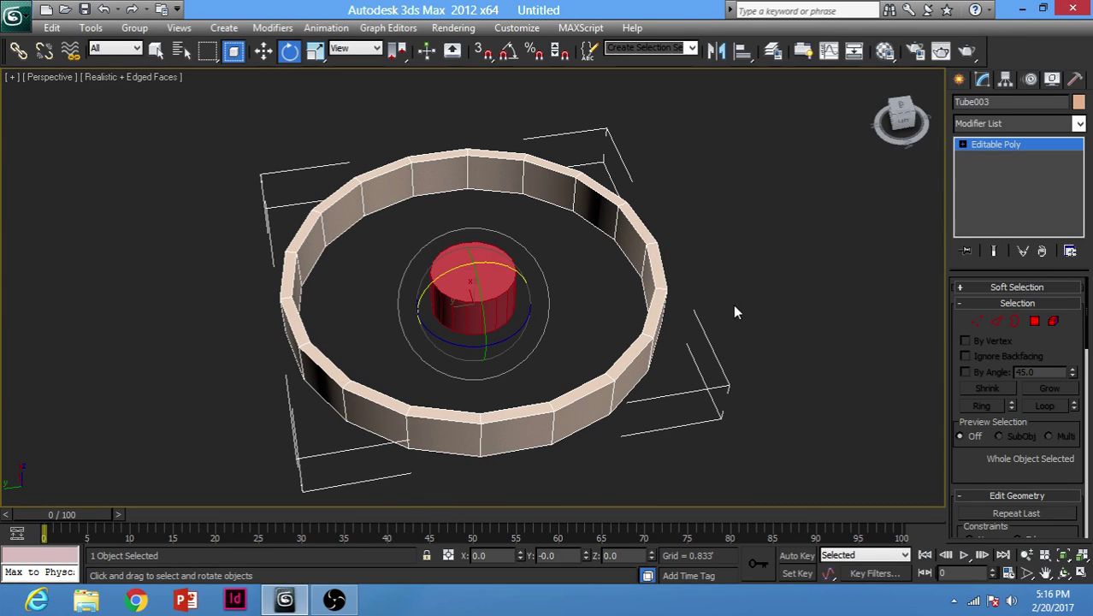
Step: Attach the red central cylinder to the tube and end the Attach command
scroll(983, 452, "down", 3)
left_click(980, 463)
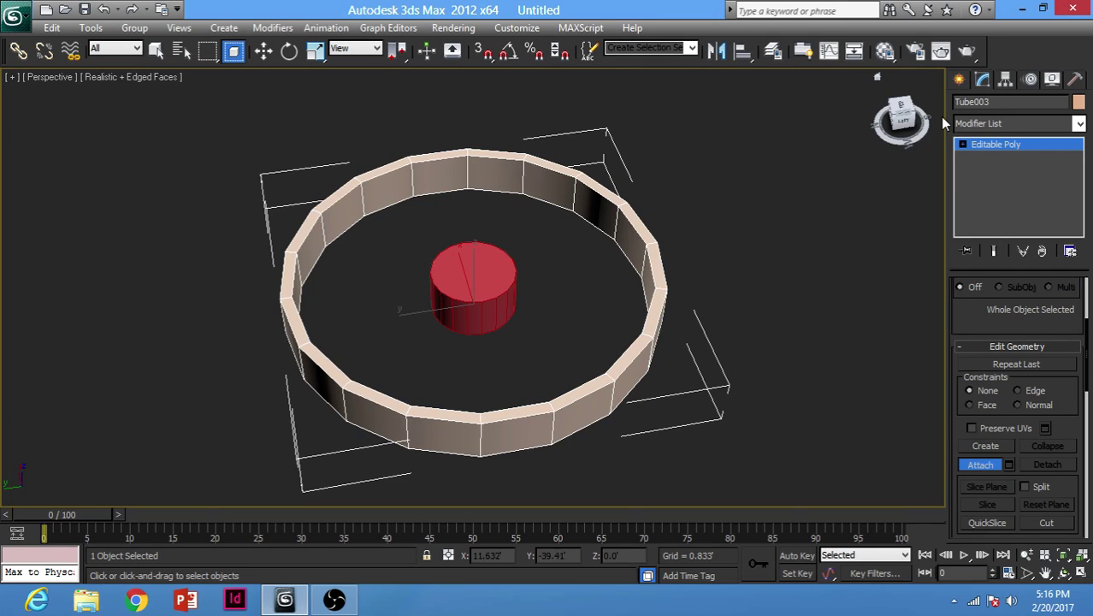
left_click(479, 295)
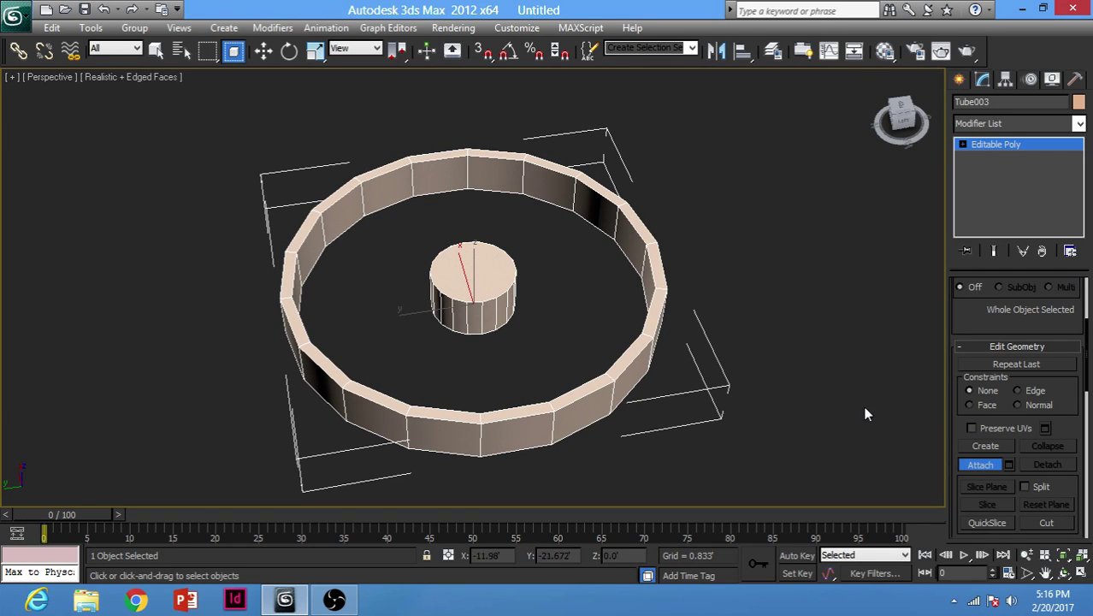
left_click(971, 469)
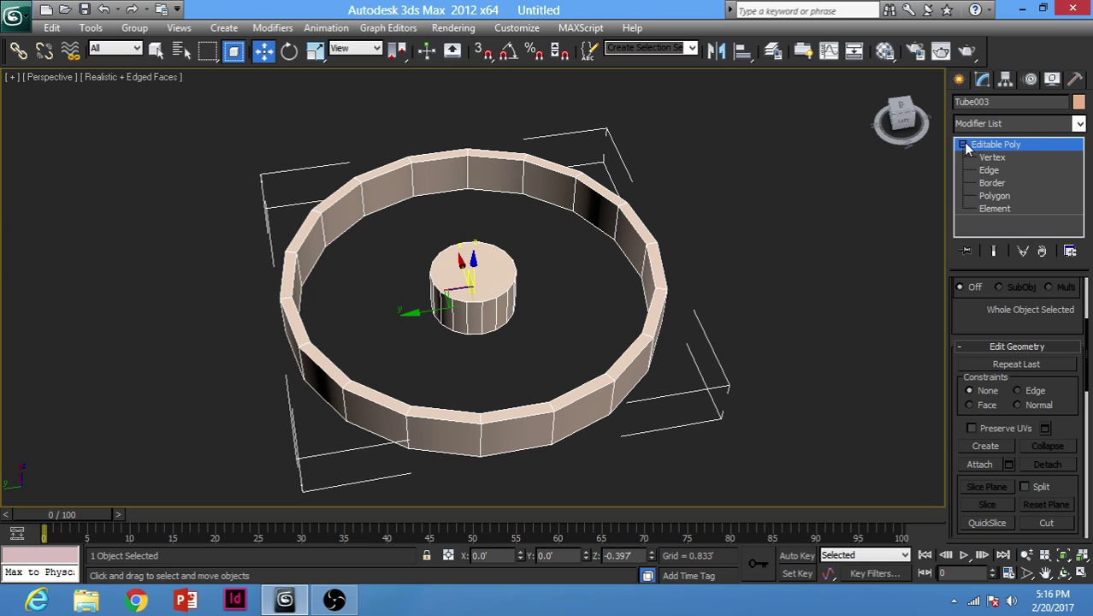
Step: At Polygon level, select all the central cylinder's polygons and rotate them about -9.6 degrees around Z to align with the tube, and deselect them
left_click(993, 196)
left_click(471, 312)
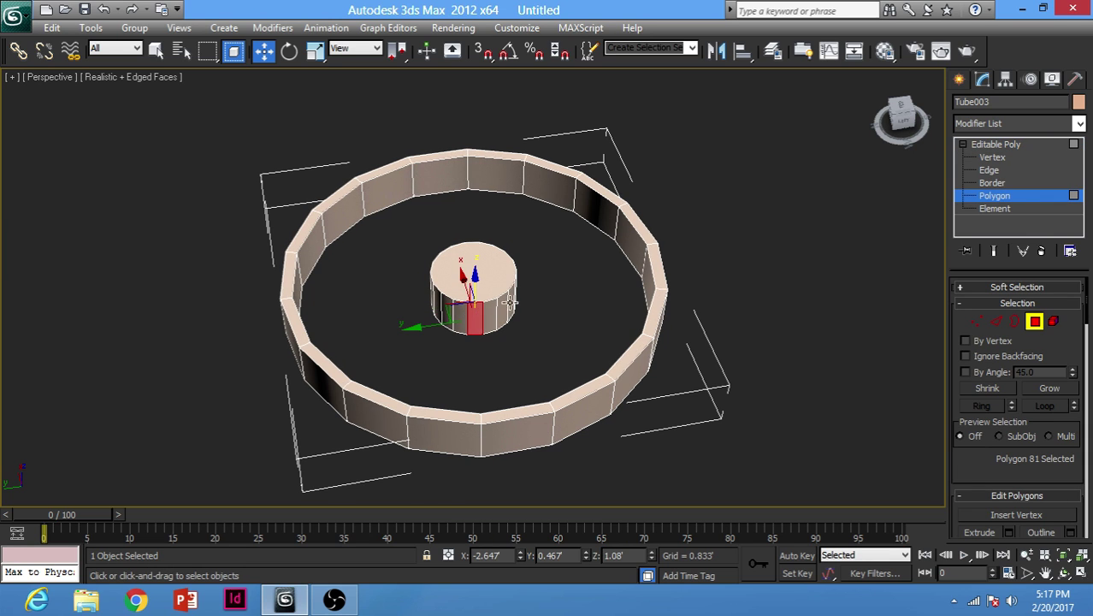
middle_click_drag(471, 312, 513, 406, "alt")
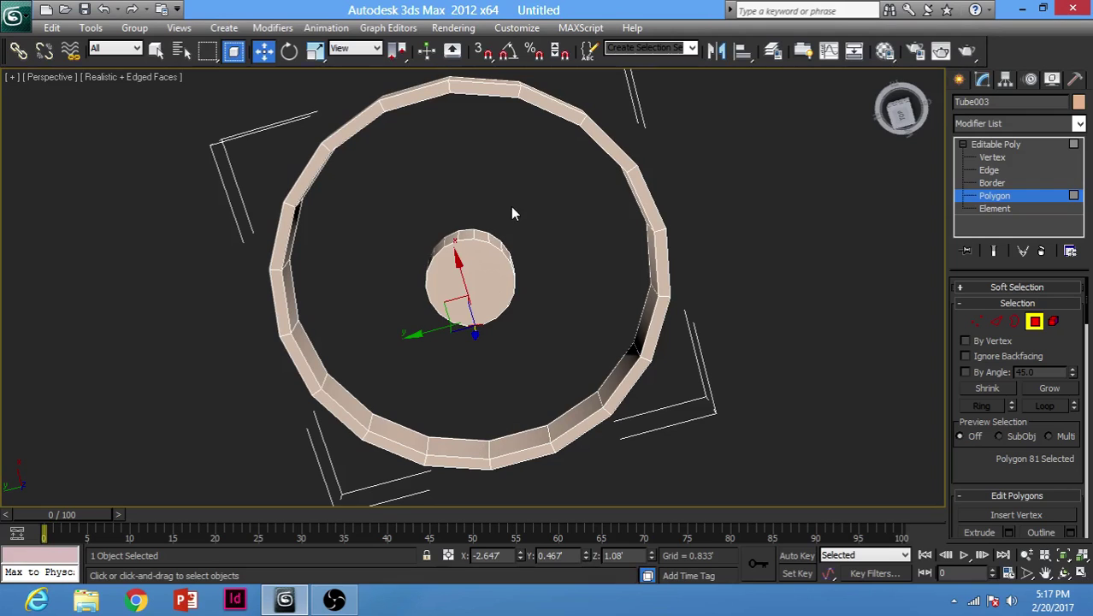
left_click_drag(527, 207, 371, 373)
key("alt+w")
middle_click(166, 146)
key("alt+w")
middle_click_drag(399, 195, 416, 184)
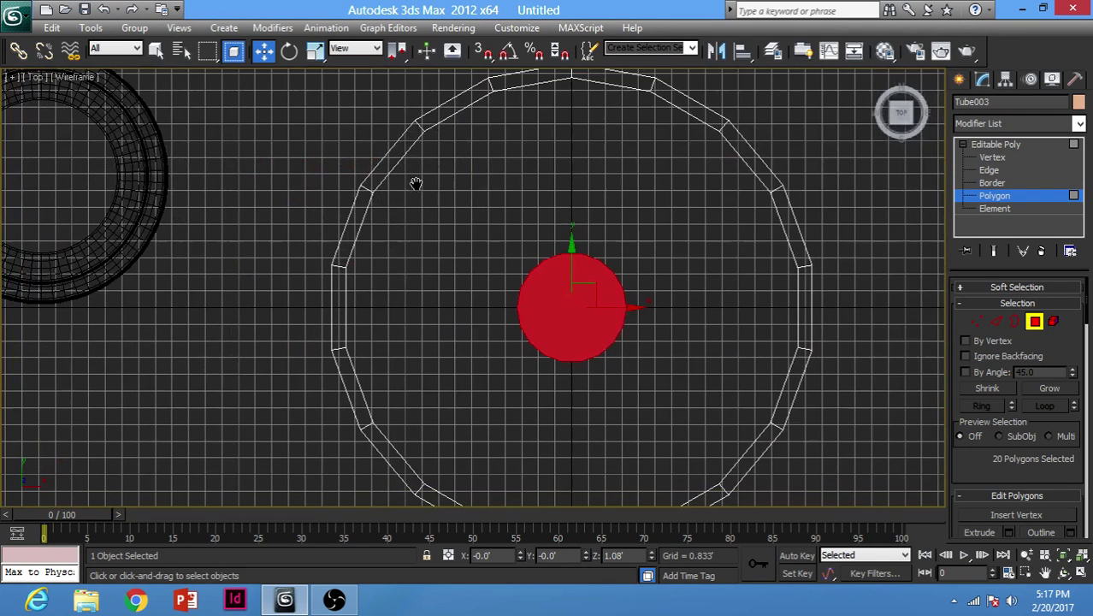
scroll(616, 333, "up", 2)
middle_click_drag(654, 337, 590, 166)
key("e")
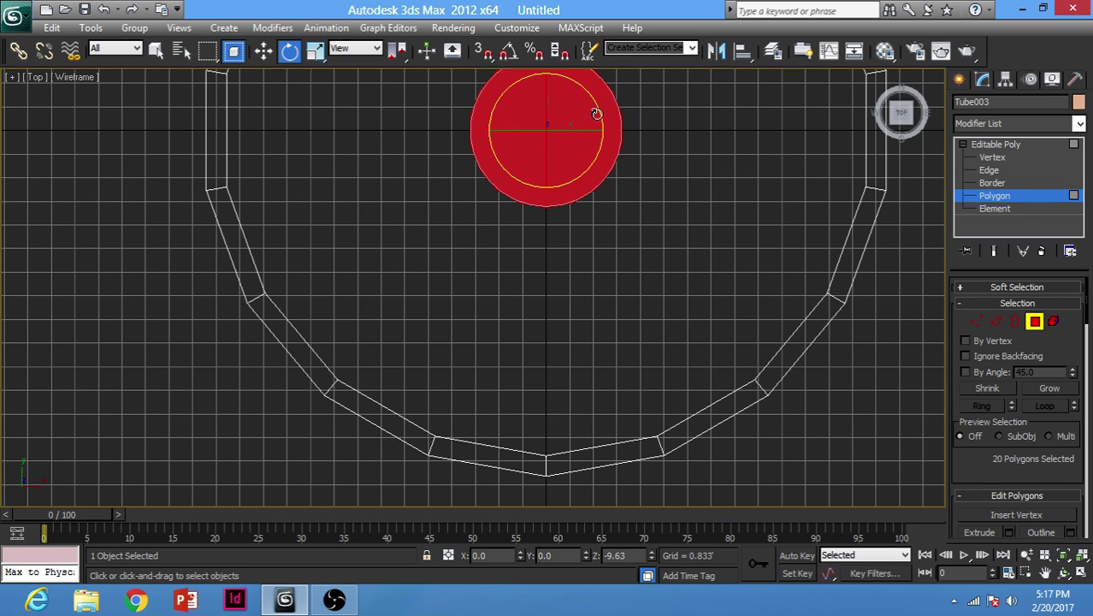
key("alt+w")
middle_click(731, 357)
key("alt+w")
left_click(270, 292)
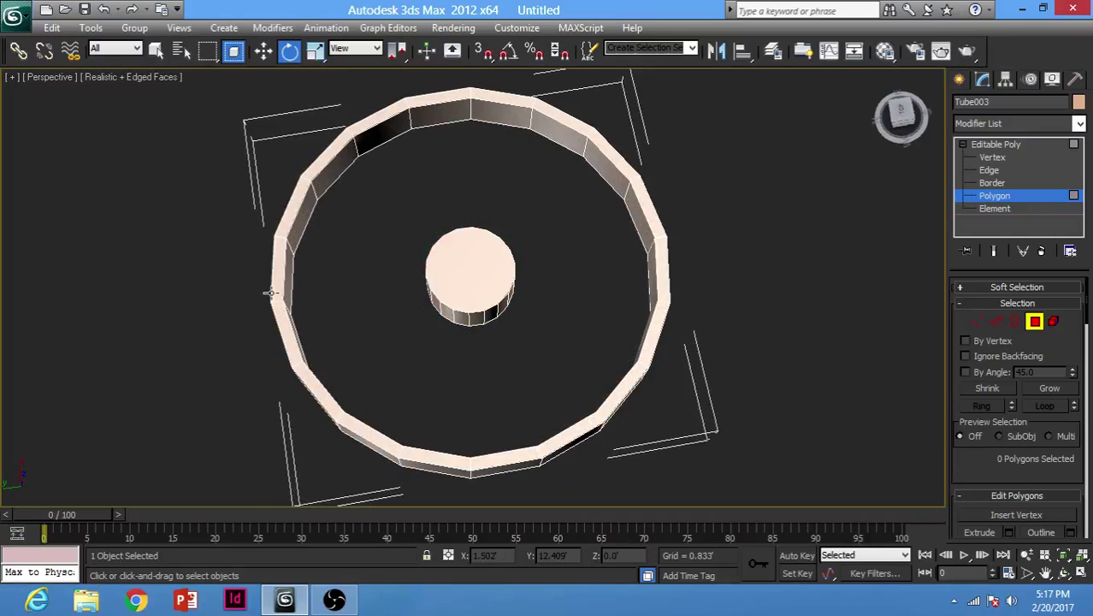
Step: Select every third side face around the central cylinder, along with the first matching inner faces of the tube
left_click(457, 319)
middle_click_drag(469, 346, 464, 312, "alt")
left_click(470, 447, "ctrl")
left_click(439, 327)
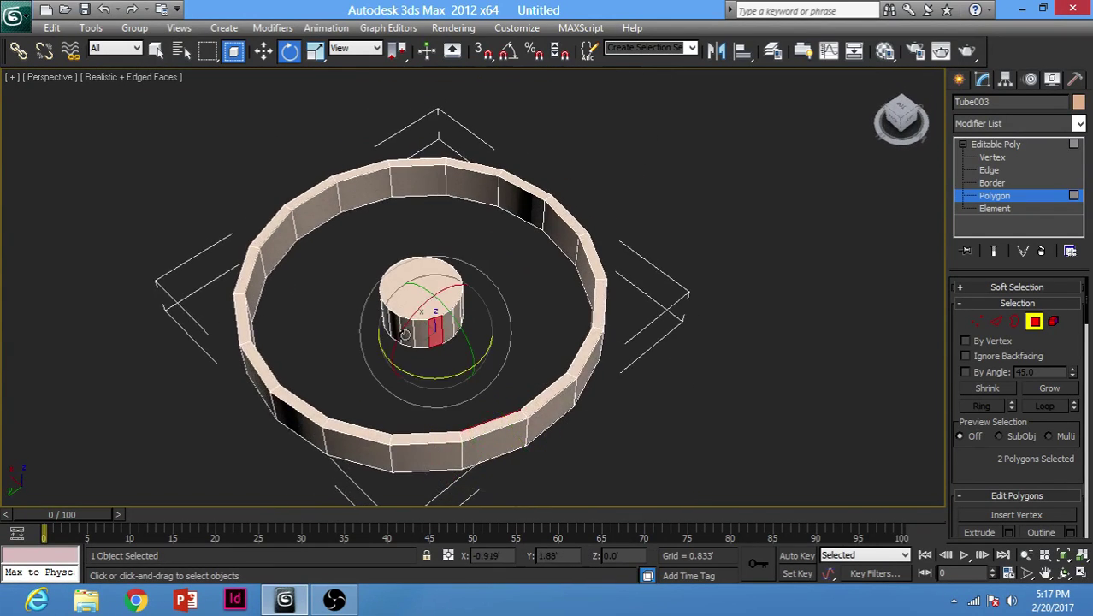
left_click(399, 327, "ctrl")
middle_click_drag(426, 353, 547, 357, "alt")
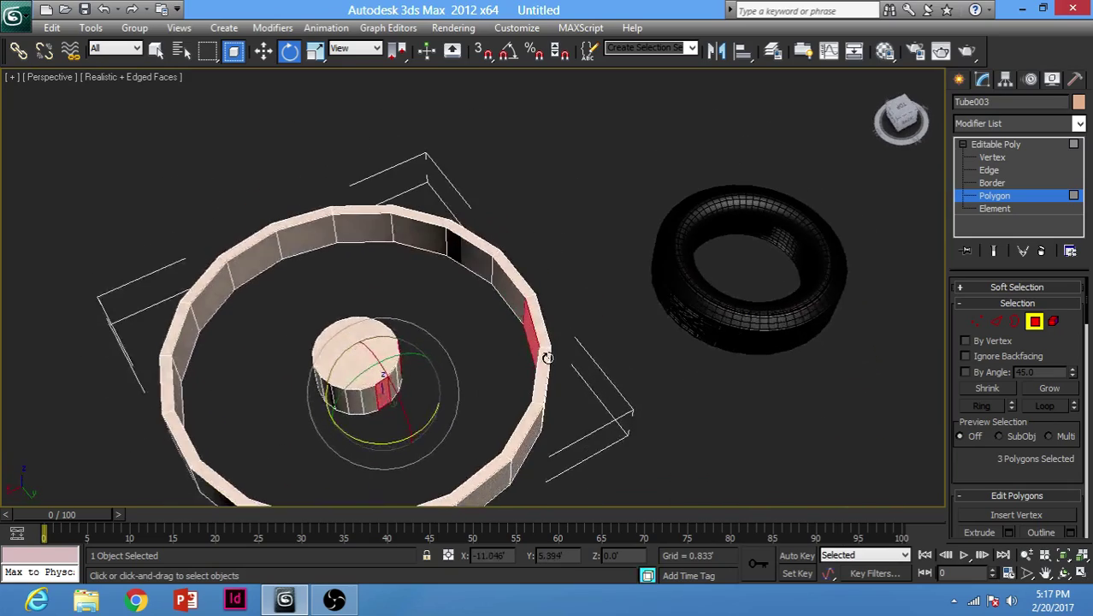
left_click(347, 398, "ctrl")
key("w")
middle_click_drag(429, 398, 589, 371, "alt")
left_click(471, 363, "ctrl")
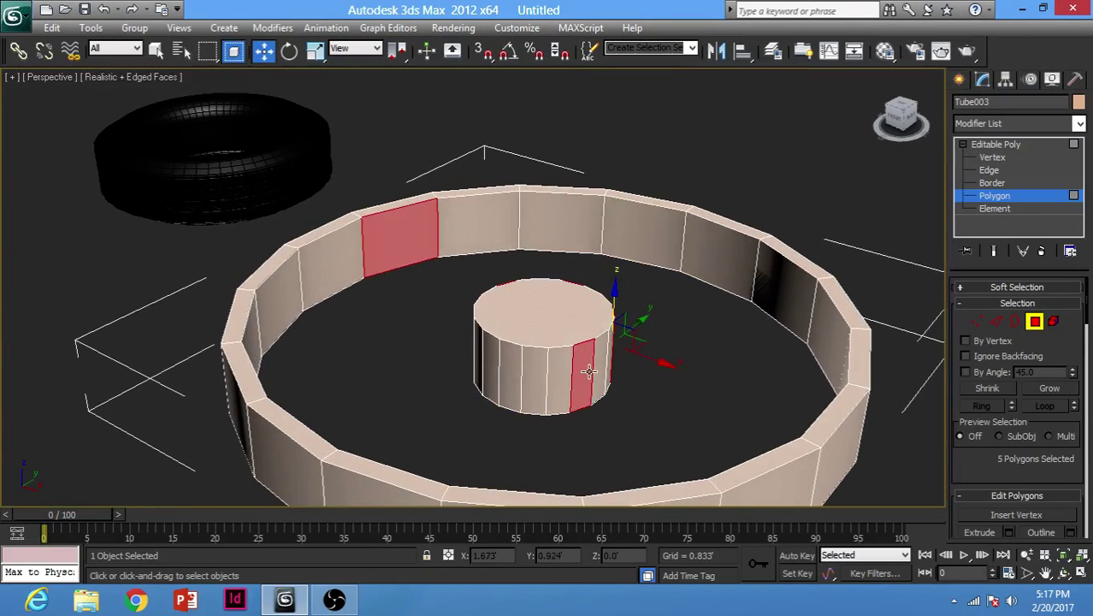
left_click(508, 364, "ctrl")
middle_click_drag(508, 364, 812, 277, "alt")
left_click(541, 361, "ctrl")
Step: Add the remaining matching inner tube faces to the selection, bridge the six face pairs into spokes, and deselect them
left_click(680, 231, "ctrl")
left_click(791, 257, "ctrl")
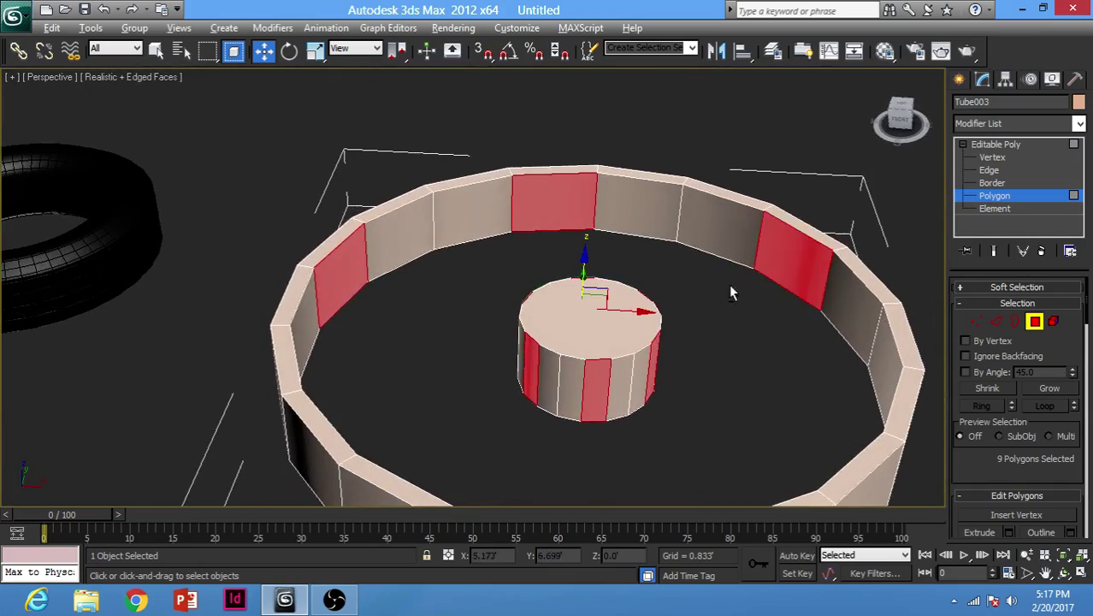
middle_click_drag(728, 283, 783, 250, "alt")
left_click(812, 261, "ctrl")
middle_click_drag(454, 256, 574, 293, "alt")
left_click(691, 137)
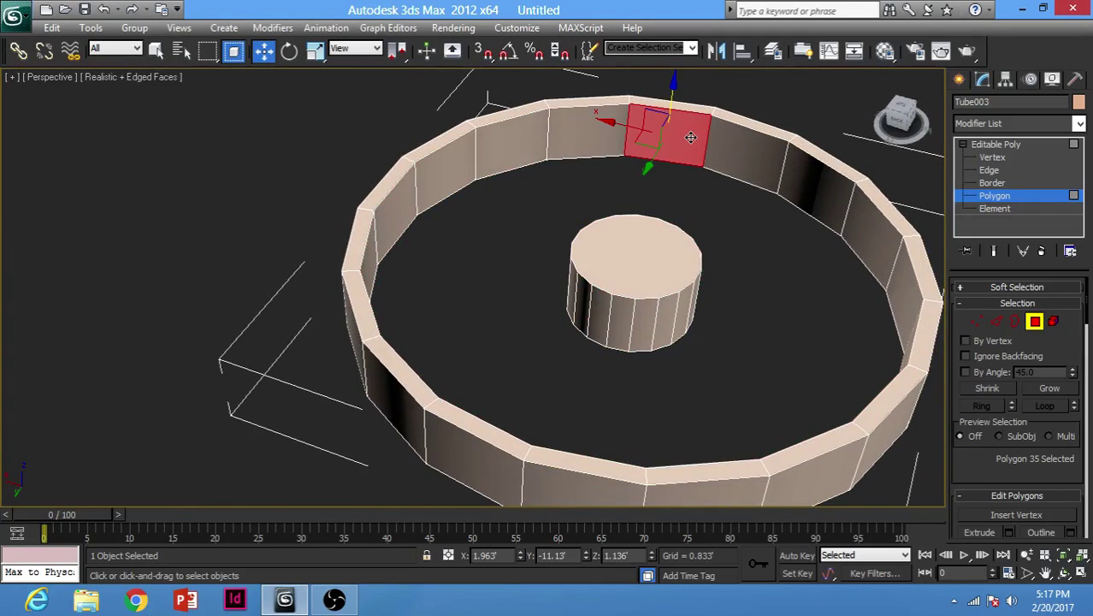
key("ctrl+z")
middle_click_drag(678, 162, 714, 145, "alt")
left_click(594, 157, "ctrl")
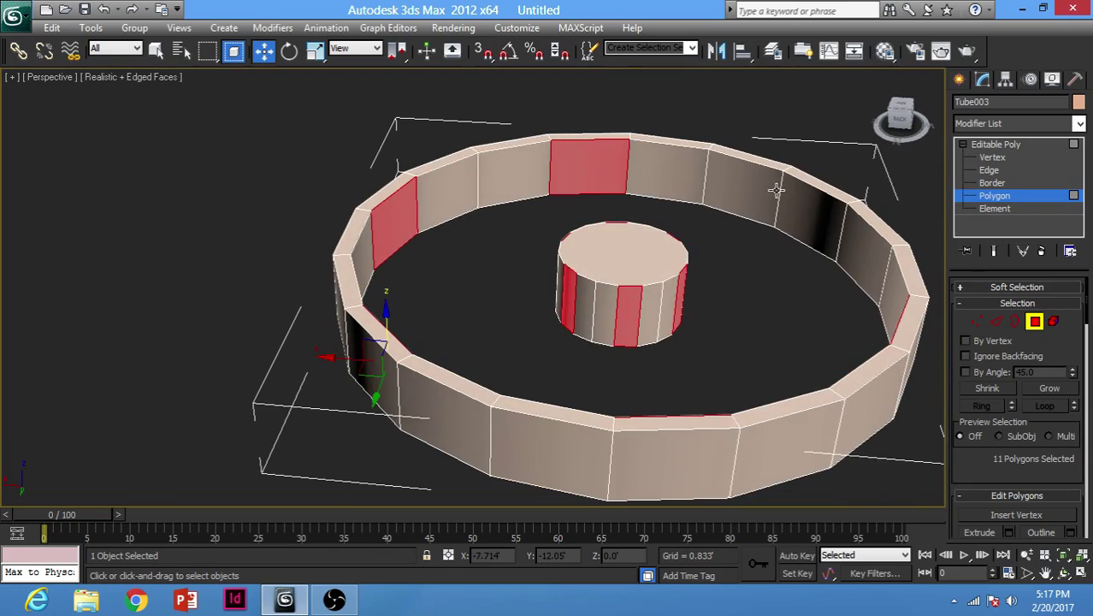
left_click(802, 203, "ctrl")
middle_click_drag(801, 203, 772, 322, "alt")
scroll(1011, 393, "down", 4)
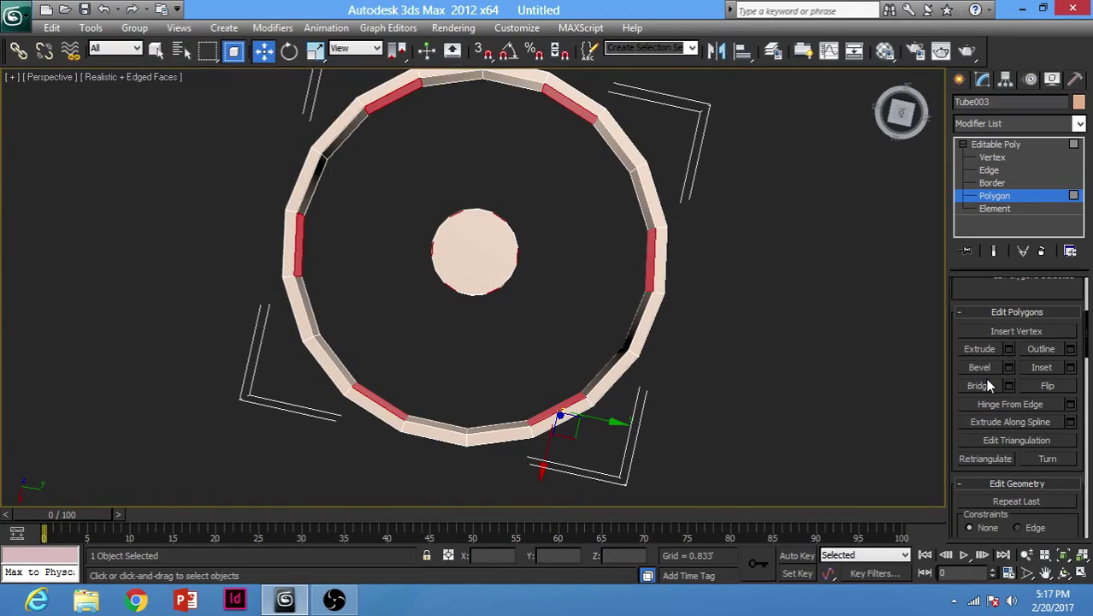
left_click(985, 382)
middle_click_drag(650, 205, 530, 261, "alt")
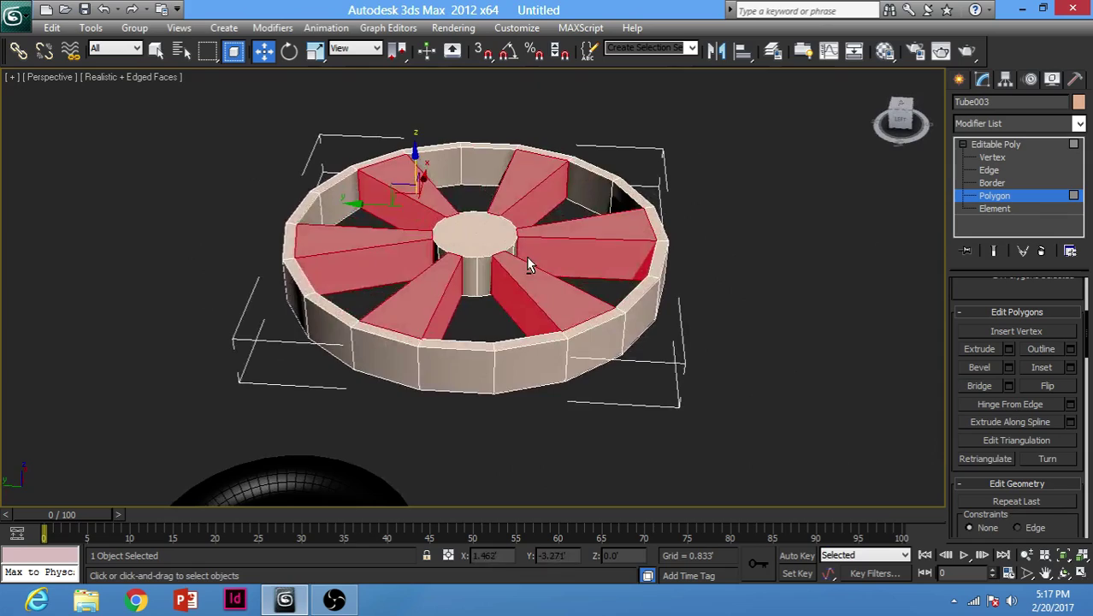
left_click(803, 264)
Step: Delete the central cylinder's top cap polygon
middle_click_drag(803, 264, 610, 330, "alt")
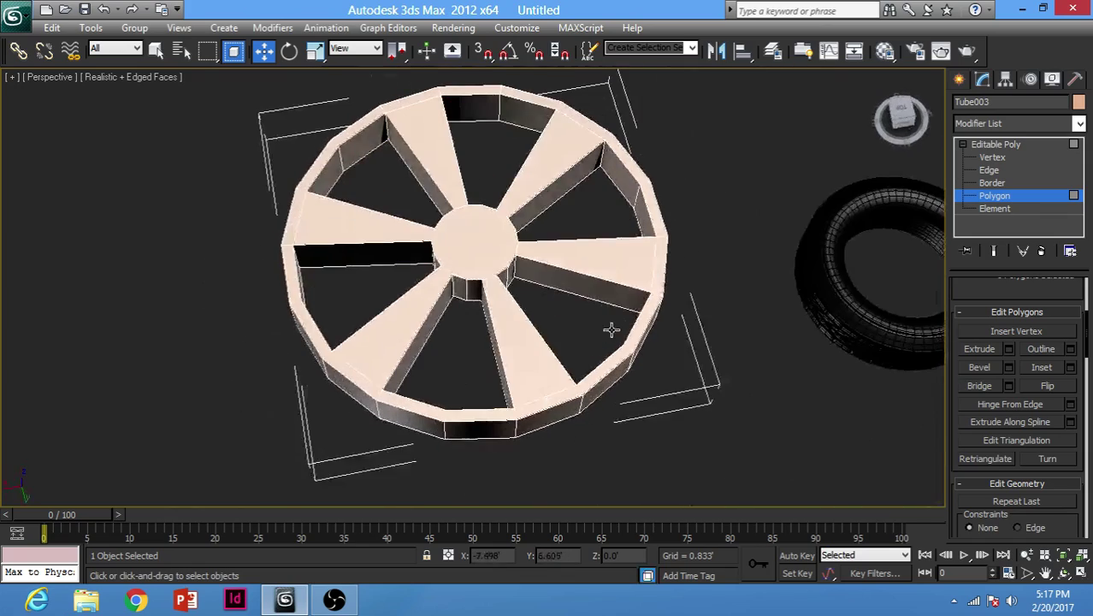
left_click(461, 229)
middle_click_drag(542, 268, 581, 267, "alt")
key("Delete")
scroll(455, 235, "up", 3)
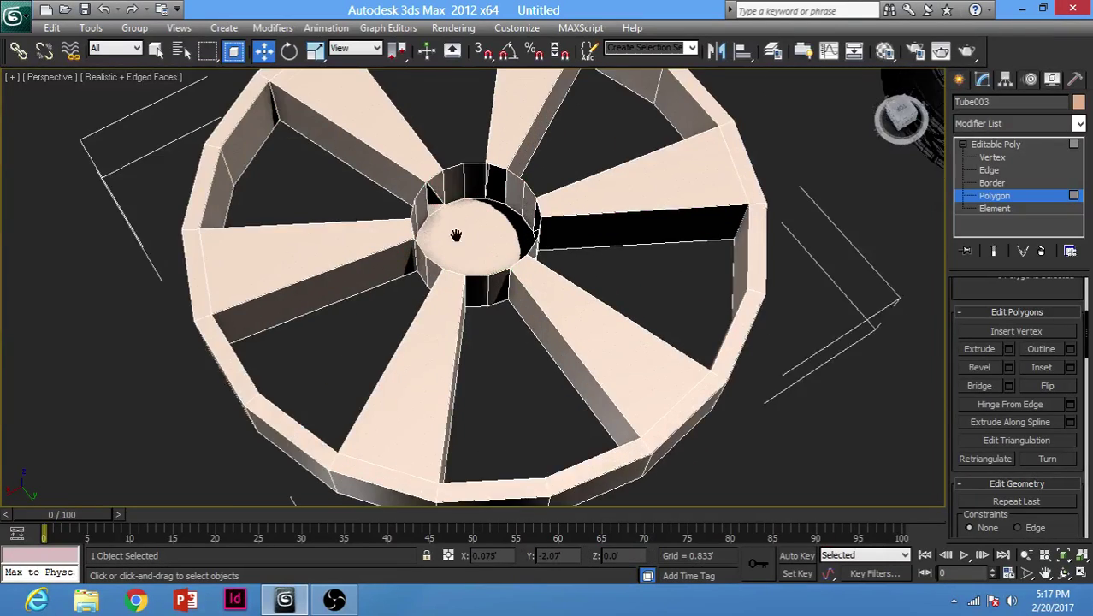
Step: Select the open border on top of the central cylinder and extend it inward by scaling to form a narrow flat lip
scroll(456, 235, "up", 5)
left_click(1025, 184)
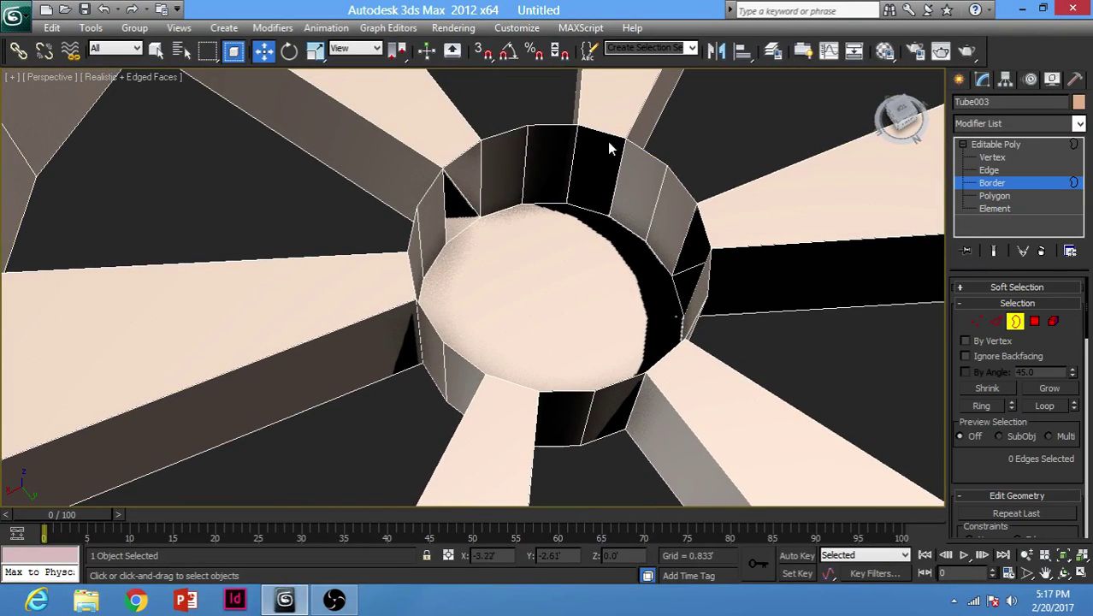
left_click(605, 135)
middle_click_drag(608, 291, 610, 254, "alt")
key("r")
scroll(545, 274, "up", 3)
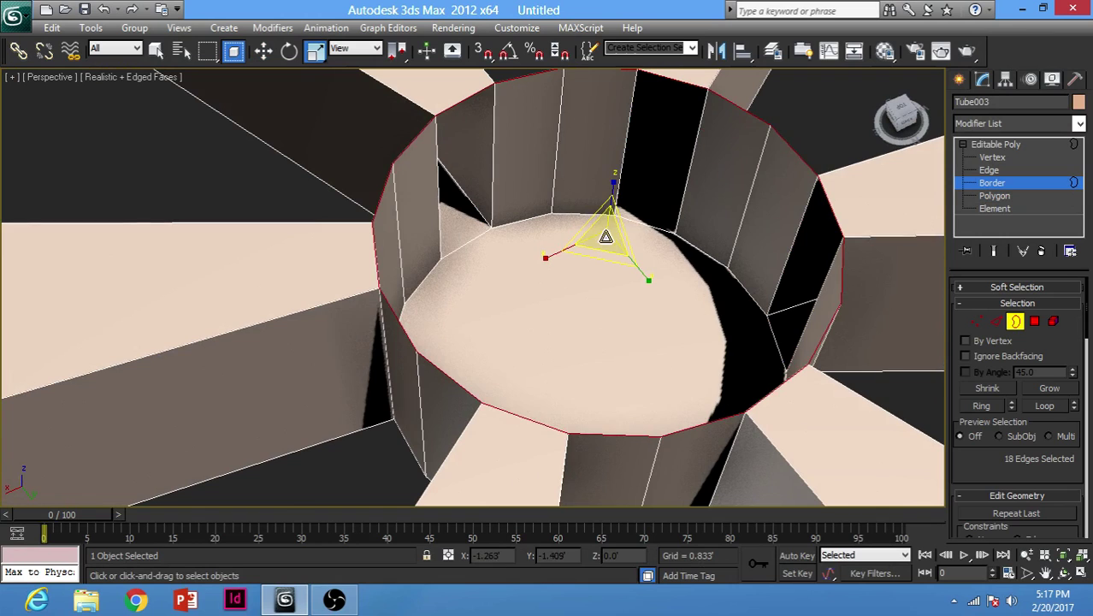
left_click_drag(604, 240, 603, 246)
Step: Extend the hub border down to about Z 2.37', and scale a further copy inward to form a wider recessed ring
middle_click_drag(603, 247, 615, 216, "alt")
key("w")
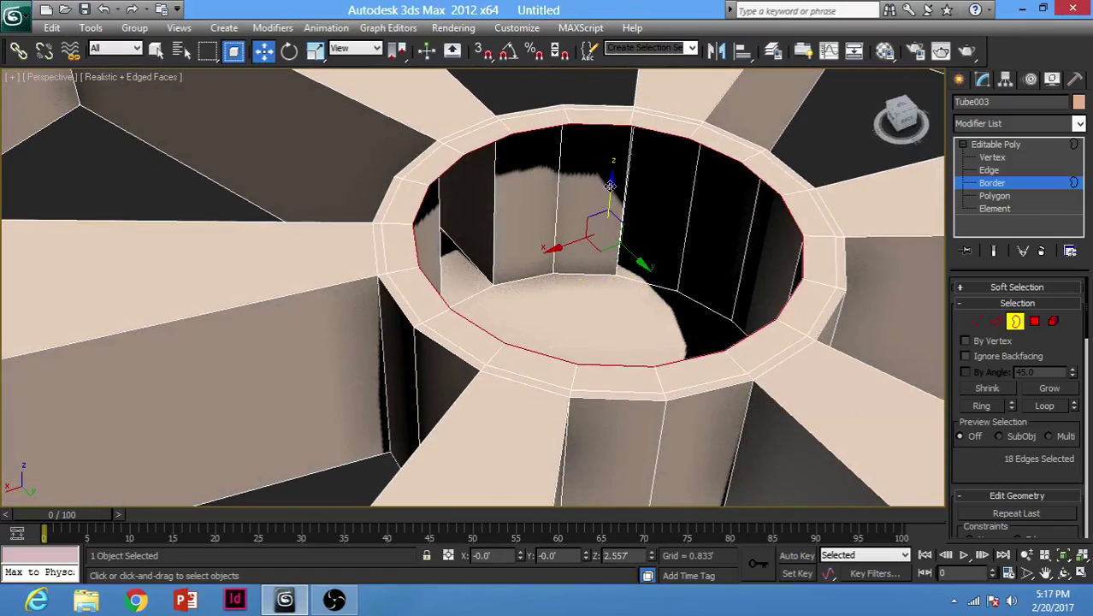
left_click_drag(610, 192, 610, 197, "shift")
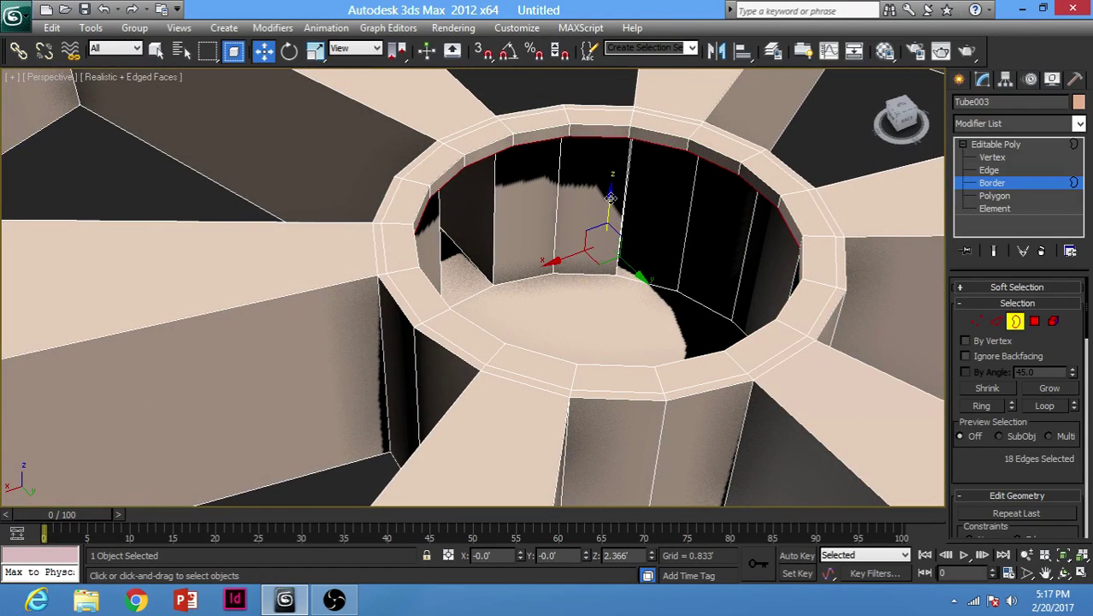
key("r")
left_click_drag(603, 242, 605, 283, "shift")
Step: Extend the recessed hub border down into a second step, and scale another copy inward to leave a small central hole
middle_click_drag(606, 279, 628, 236, "alt")
key("w")
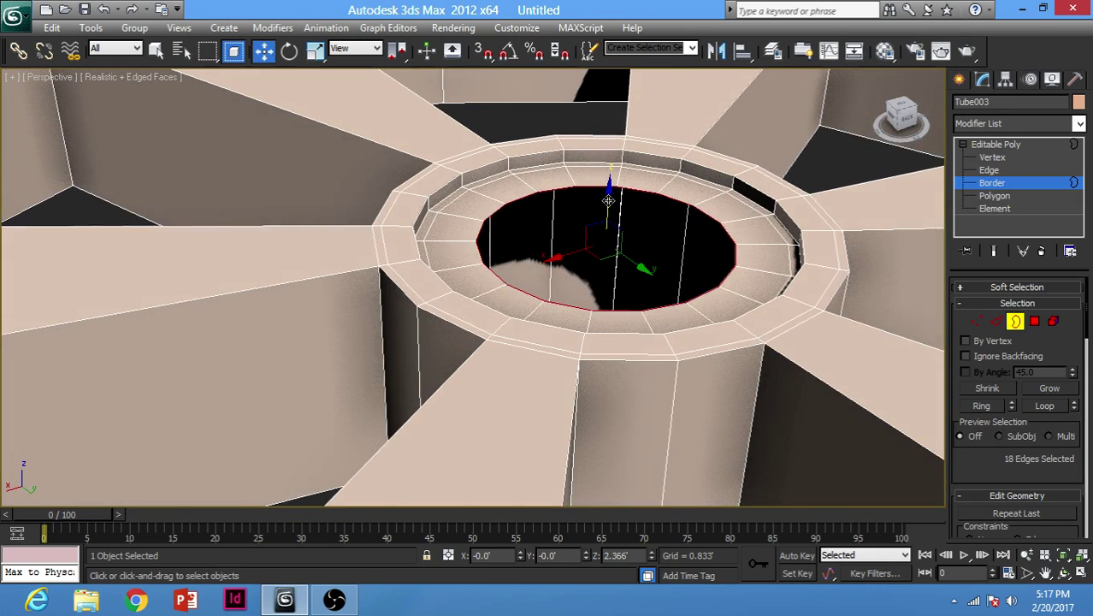
left_click_drag(609, 204, 608, 233, "shift")
key("r")
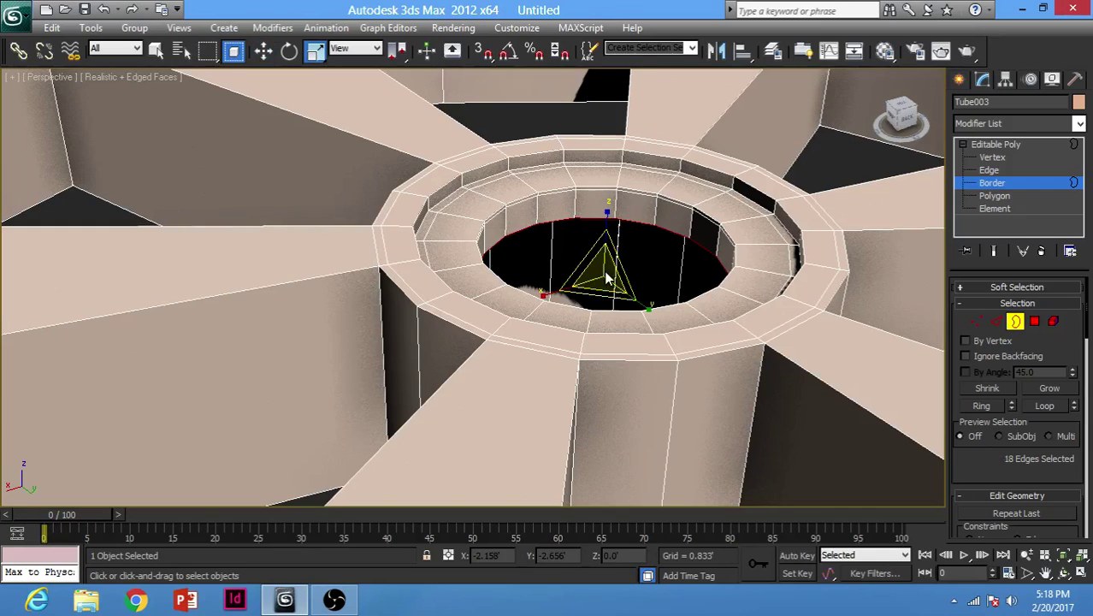
left_click_drag(605, 272, 603, 379, "shift")
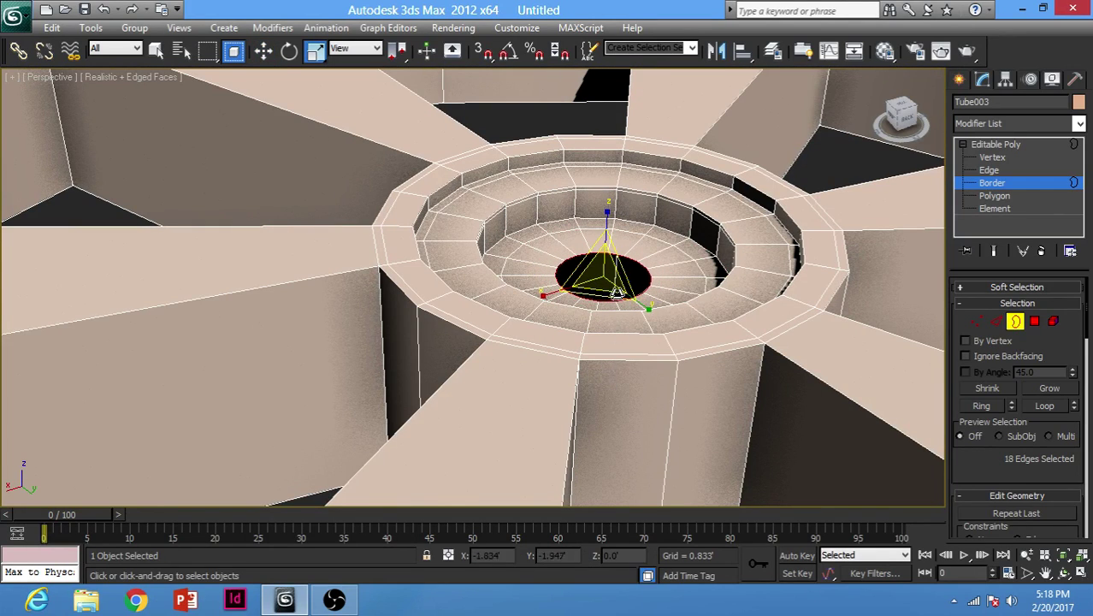
Step: Extend the small central hole's border straight down to about Z -0.04'
middle_click_drag(618, 292, 615, 244, "alt")
key("w")
left_click_drag(606, 224, 607, 346, "shift")
mouse_move(644, 227)
middle_mouse_down("alt")
mouse_move(663, 299)
mouse_move(610, 276)
mouse_move(640, 221)
middle_mouse_up("alt")
Step: At Polygon level, select all 18 top faces around the outer ring of the rim
scroll(662, 299, "down", 5)
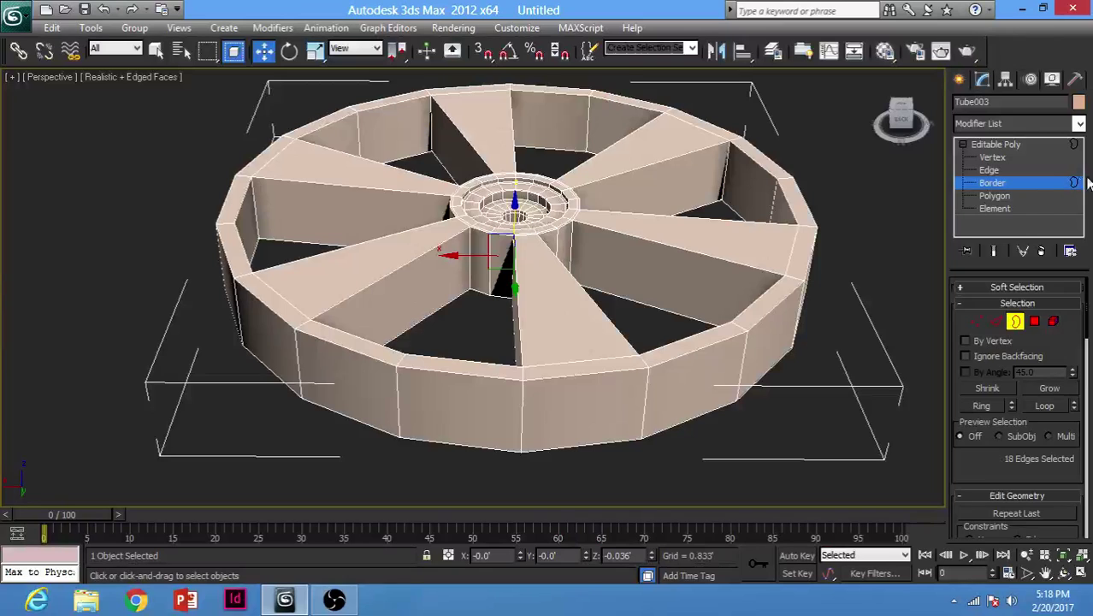
left_click(995, 196)
middle_click_drag(808, 256, 816, 240, "alt")
left_click(779, 271)
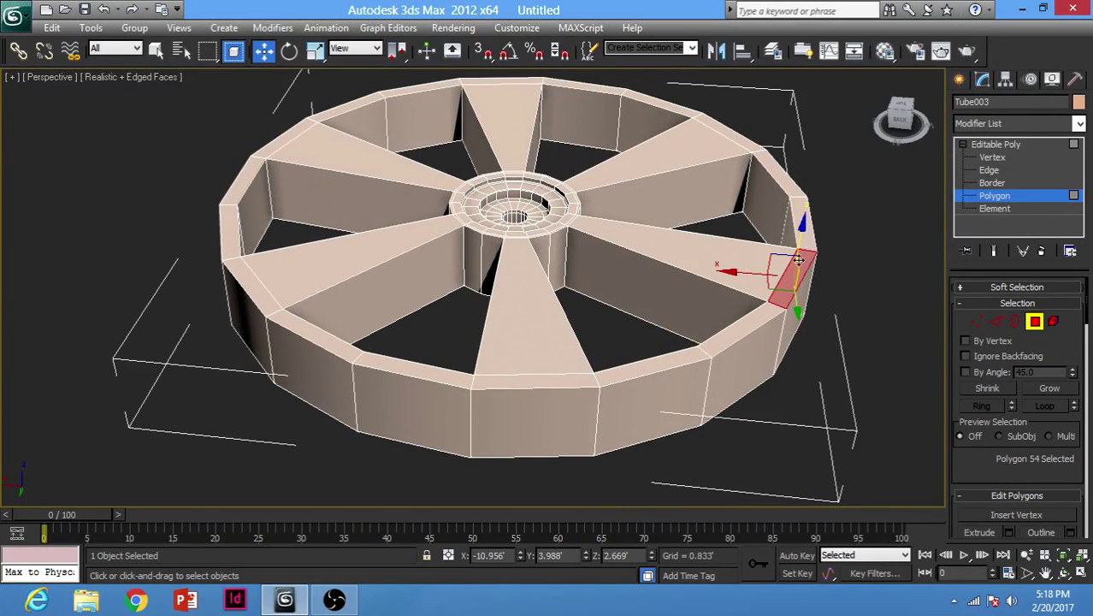
left_click(800, 221, "ctrl")
left_click(770, 168, "ctrl")
left_click(720, 128, "ctrl")
left_click(674, 110, "ctrl")
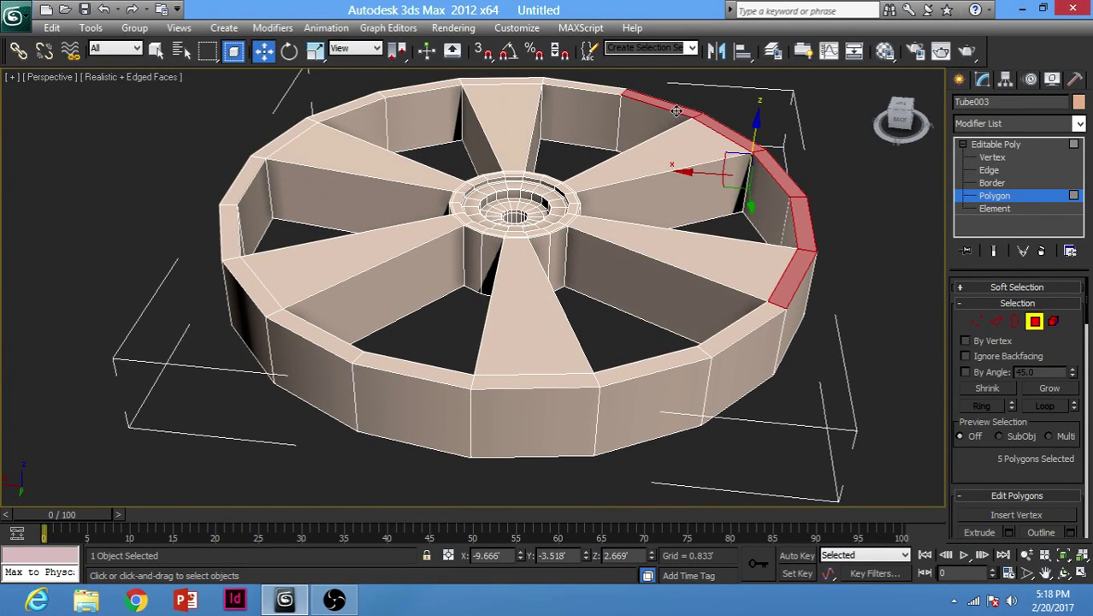
middle_click_drag(676, 111, 558, 141, "alt")
left_click(536, 121, "ctrl")
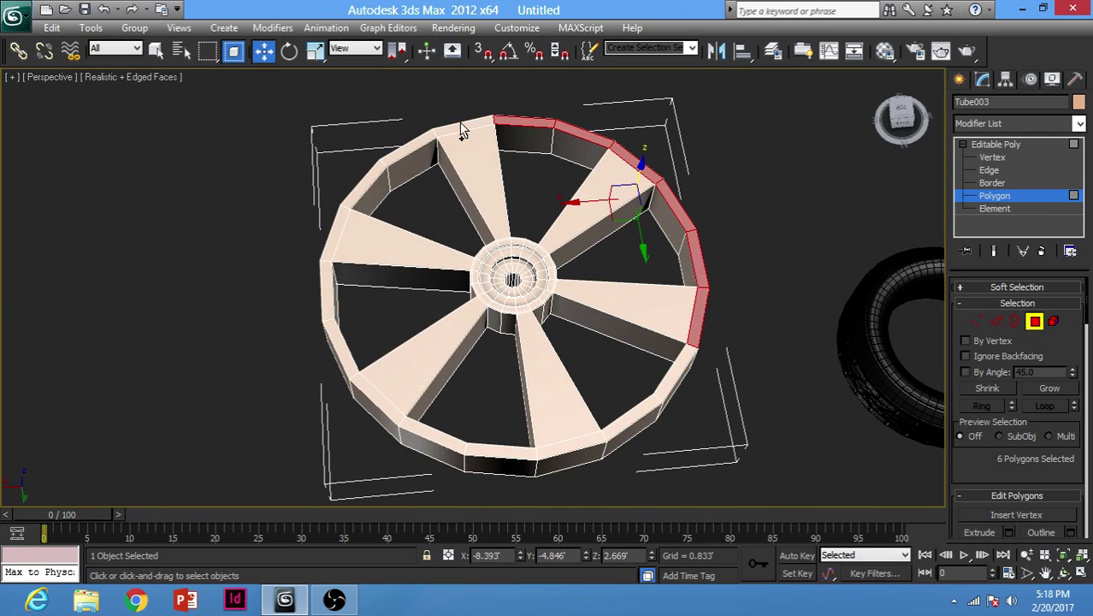
left_click(460, 128, "ctrl")
left_click(418, 148, "ctrl")
left_click(363, 196, "ctrl")
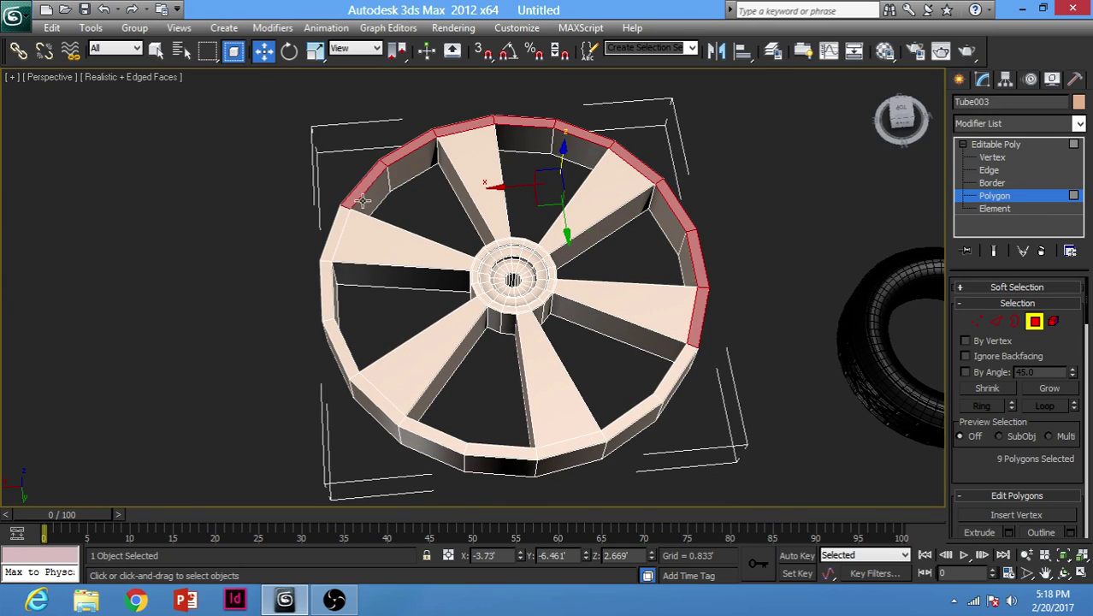
left_click(334, 232, "ctrl")
left_click(329, 295, "ctrl")
left_click(338, 336, "ctrl")
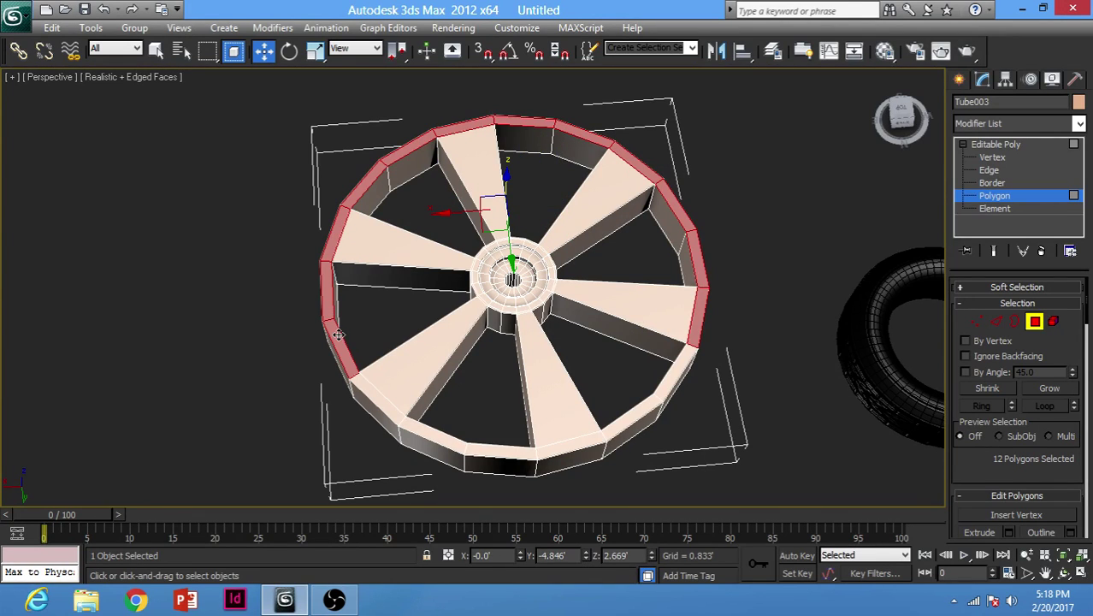
left_click(381, 392, "ctrl")
key("ctrl+z")
left_click(378, 399, "ctrl")
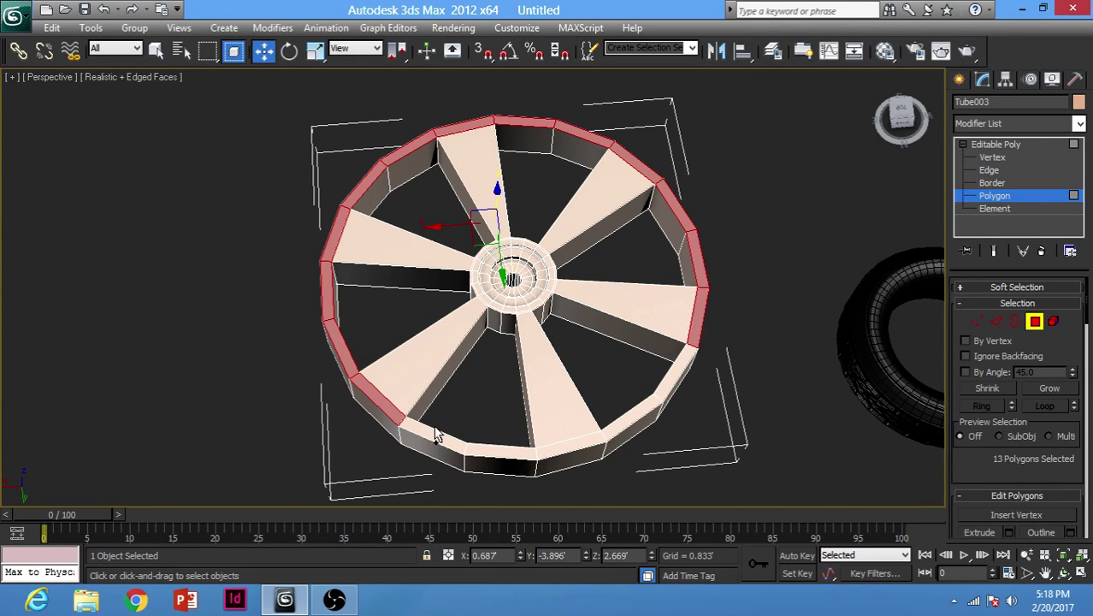
left_click(433, 433, "ctrl")
left_click(500, 449, "ctrl")
left_click(569, 445, "ctrl")
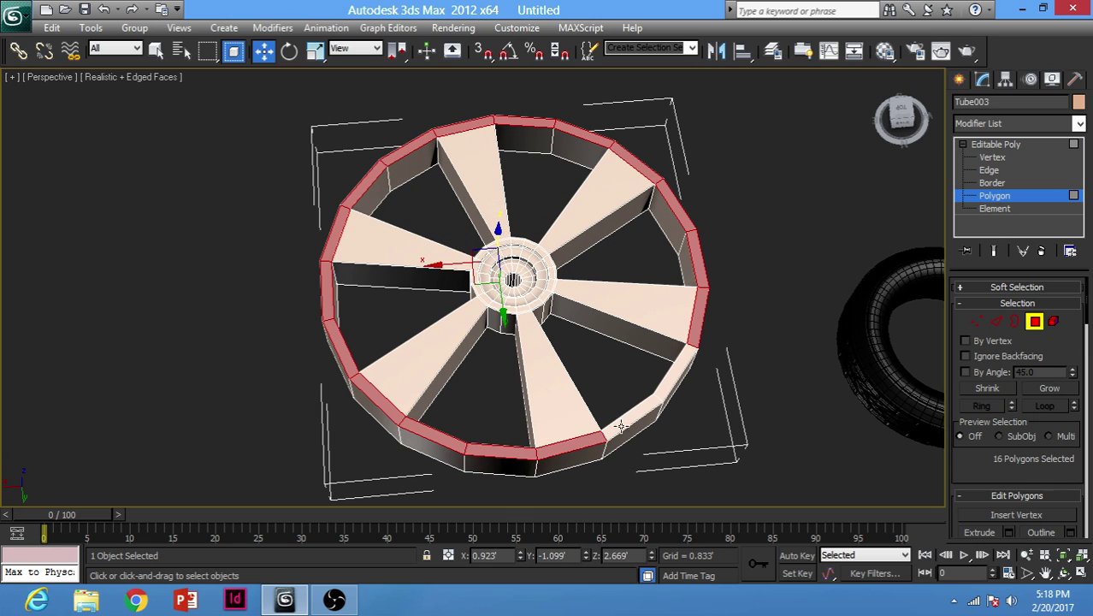
left_click(633, 414, "ctrl")
left_click(679, 371, "ctrl")
Step: Extrude the selected top faces of the outer ring upward to about Z 3.34' and confirm
middle_click_drag(678, 371, 701, 318, "alt")
scroll(697, 301, "up", 3)
right_click(848, 226)
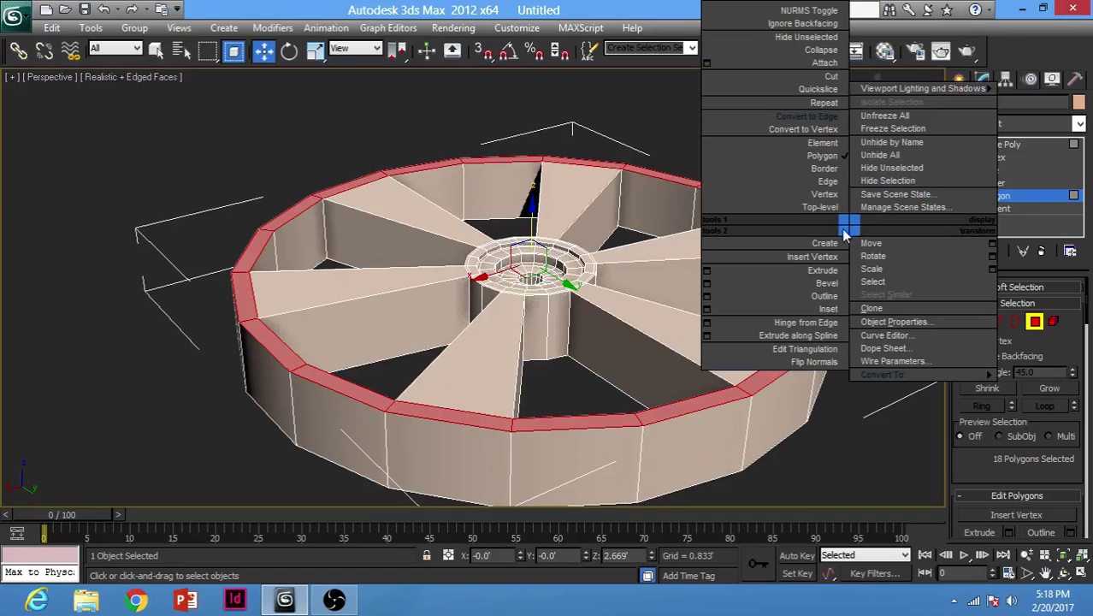
left_click(708, 270)
middle_click_drag(725, 181, 655, 287, "alt")
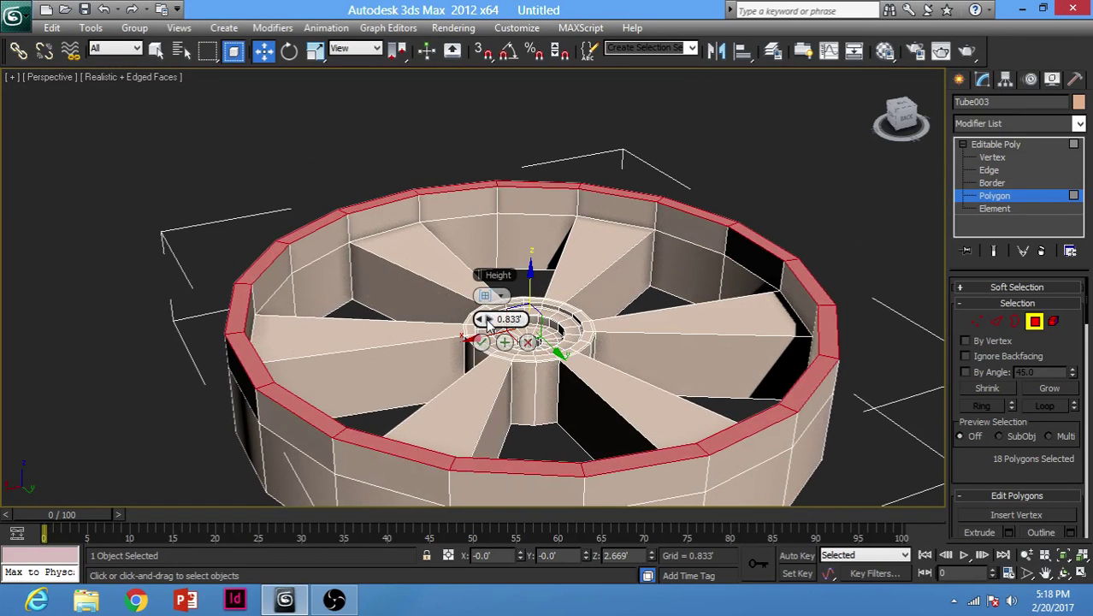
left_click_drag(484, 319, 457, 345)
left_click(482, 343)
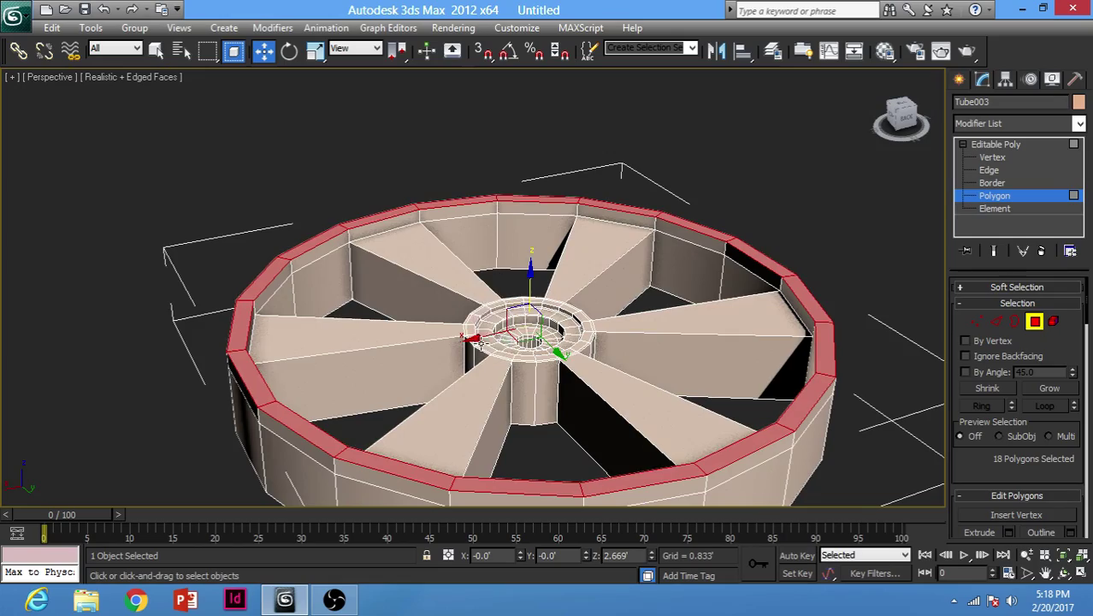
Step: Select all 18 underside faces around the outer ring of the rim
middle_click_drag(655, 438, 560, 182)
middle_click_drag(560, 181, 551, 213)
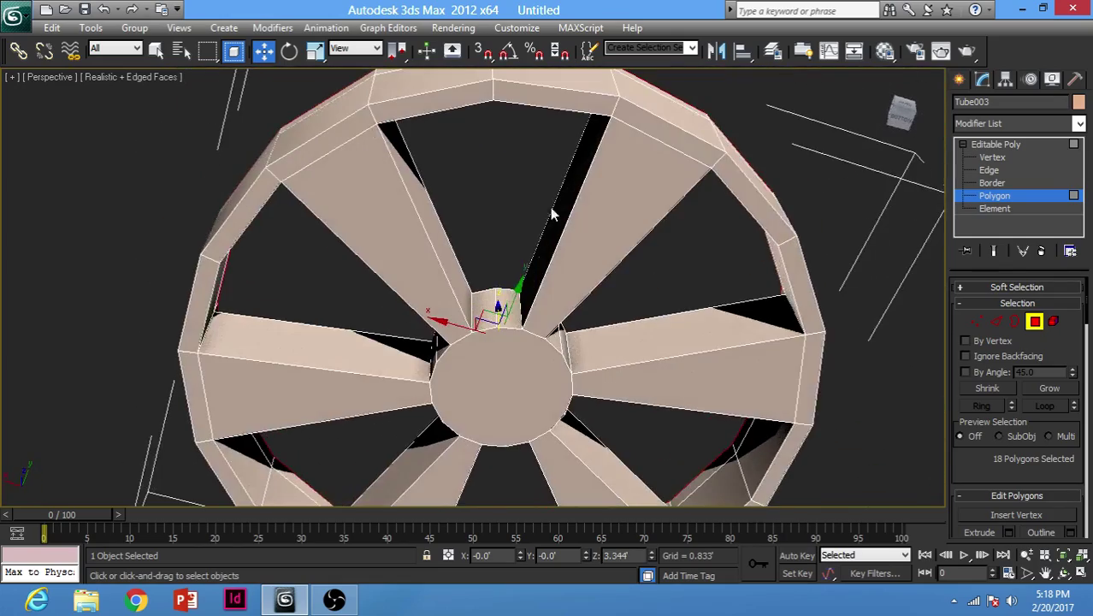
left_click(556, 99)
left_click(654, 120)
left_click(552, 99, "ctrl")
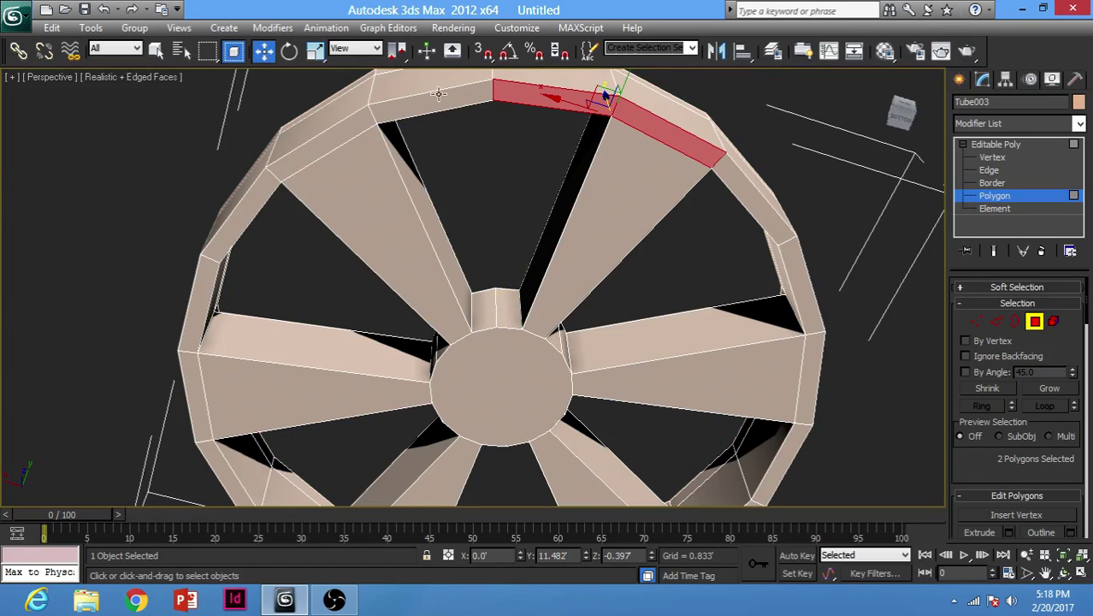
left_click(393, 125, "ctrl")
left_click(321, 158, "ctrl")
key("ctrl+z")
key("ctrl+z")
key("ctrl+z")
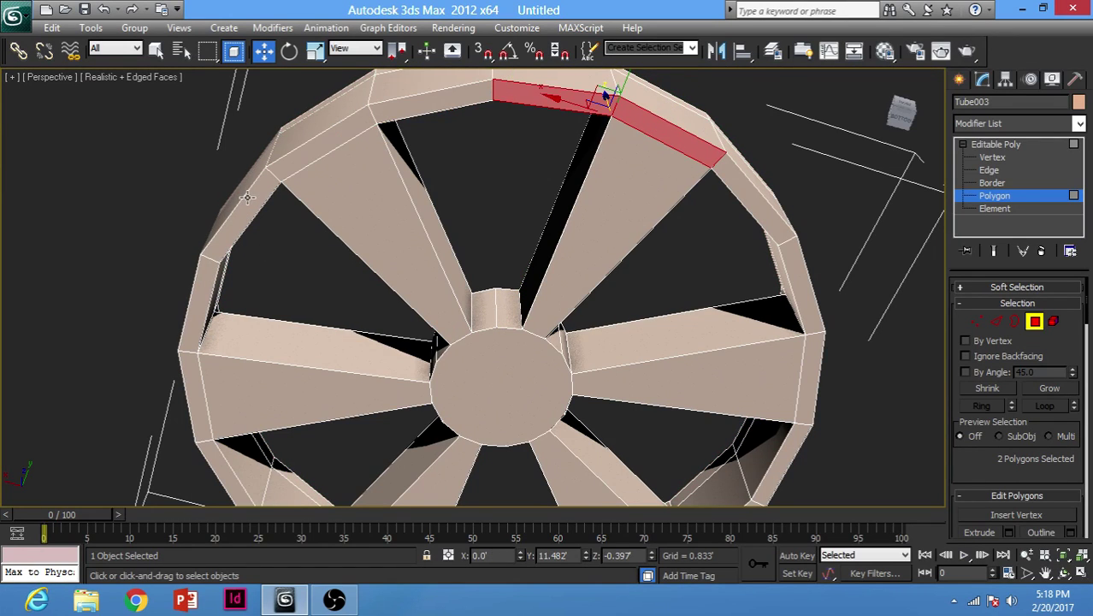
left_click(433, 102, "ctrl")
left_click(513, 104, "ctrl")
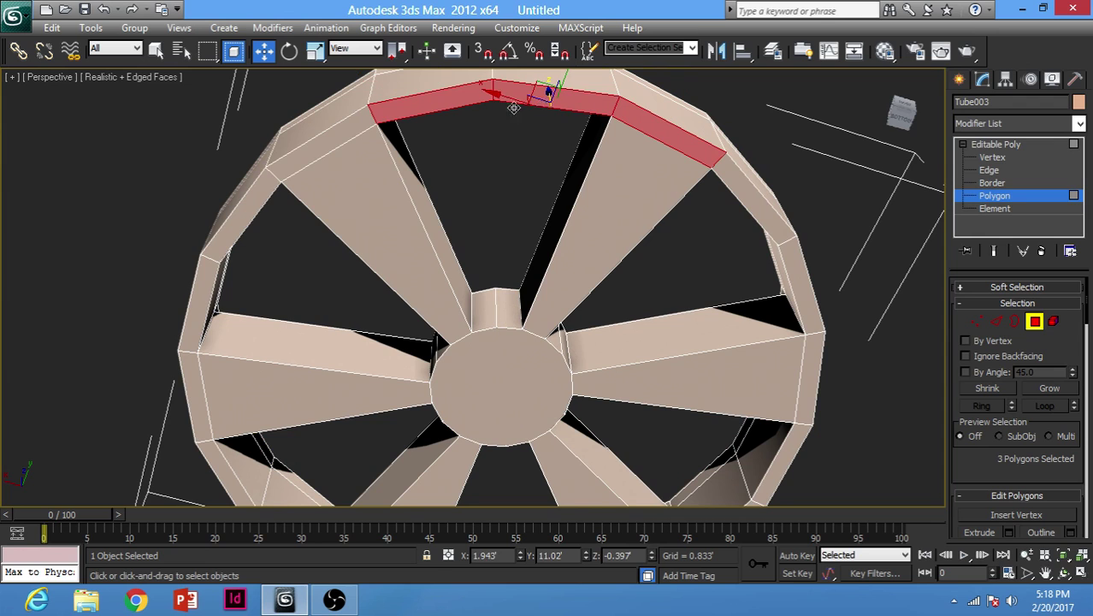
left_click(323, 147, "ctrl")
left_click(234, 226, "ctrl")
middle_click_drag(346, 260, 373, 201)
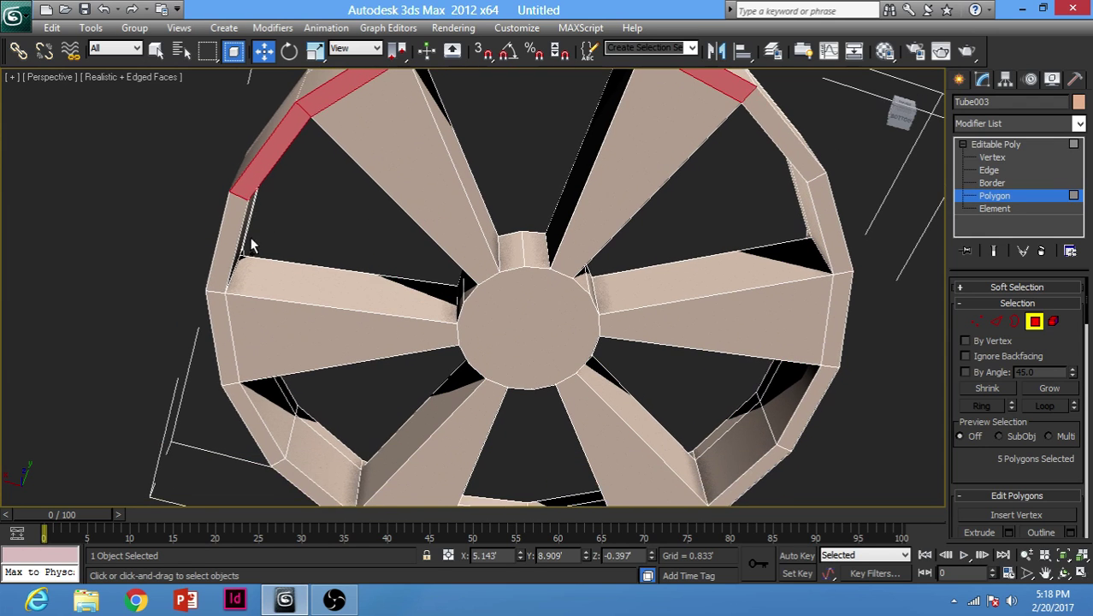
left_click(226, 248, "ctrl")
left_click(222, 335, "ctrl")
left_click(255, 432, "ctrl")
middle_click_drag(357, 411, 323, 389)
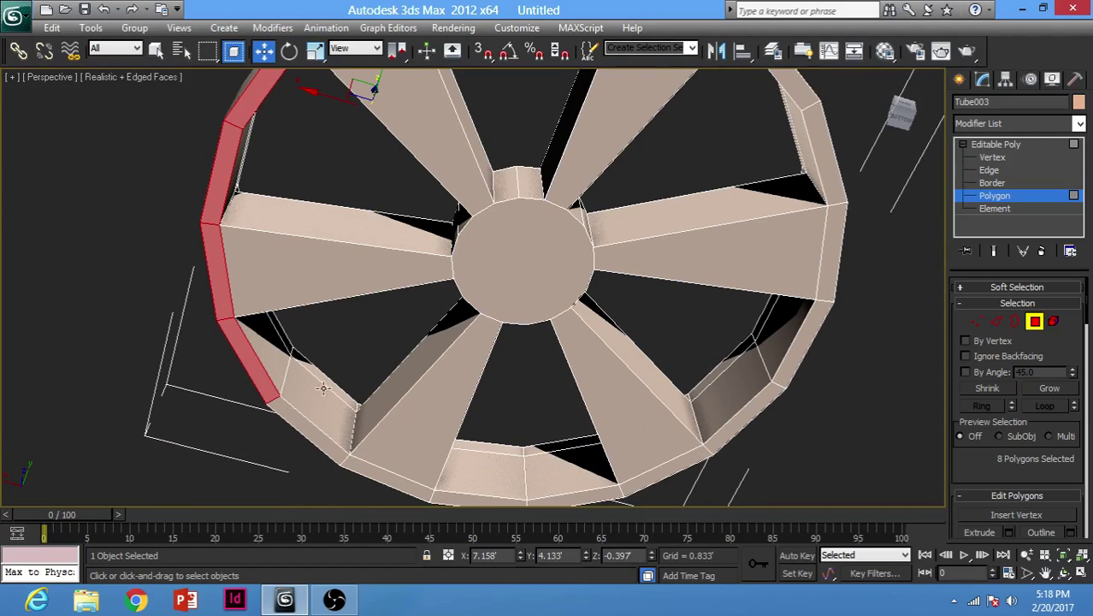
left_click(300, 425, "ctrl")
left_click(391, 486, "ctrl")
left_click(466, 501, "ctrl")
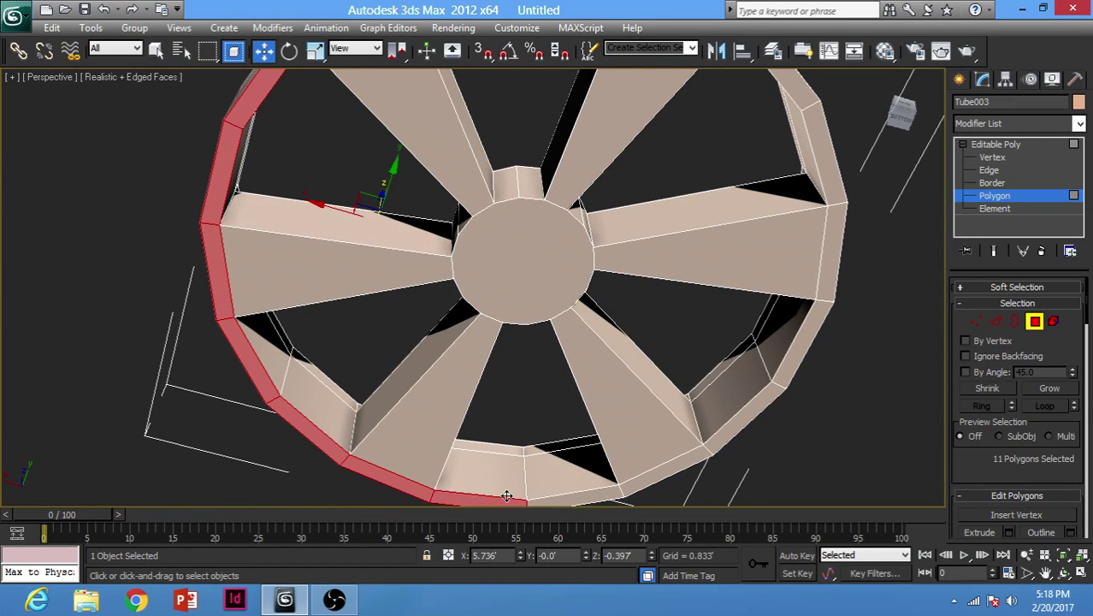
middle_click_drag(618, 469, 587, 414)
left_click(574, 439, "ctrl")
left_click(625, 421, "ctrl")
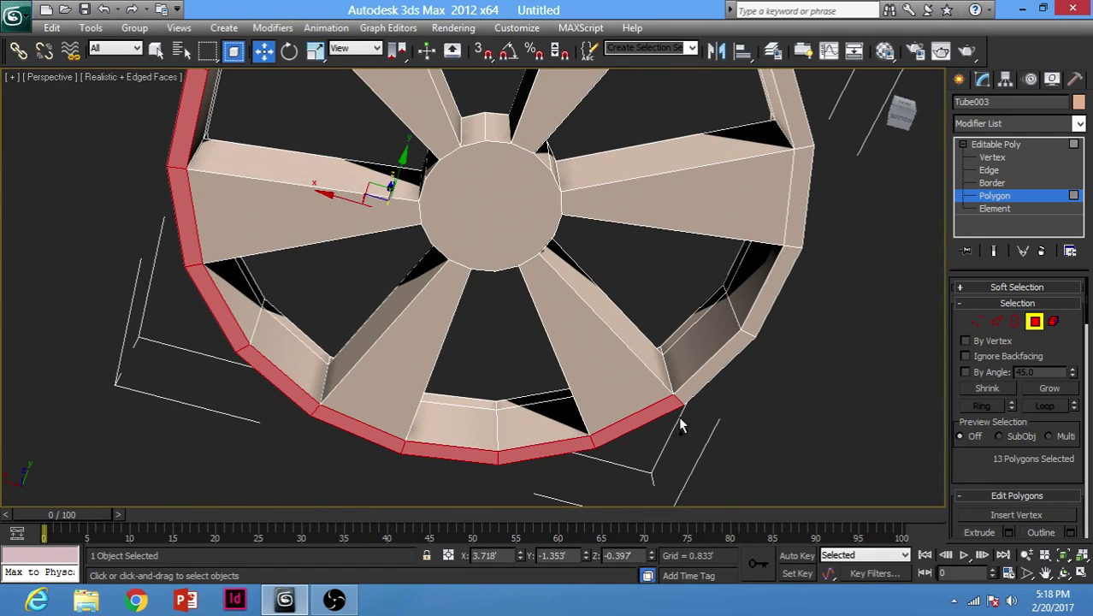
left_click(727, 360, "ctrl")
left_click(766, 294, "ctrl")
middle_click_drag(766, 293, 774, 336)
left_click(794, 257, "ctrl")
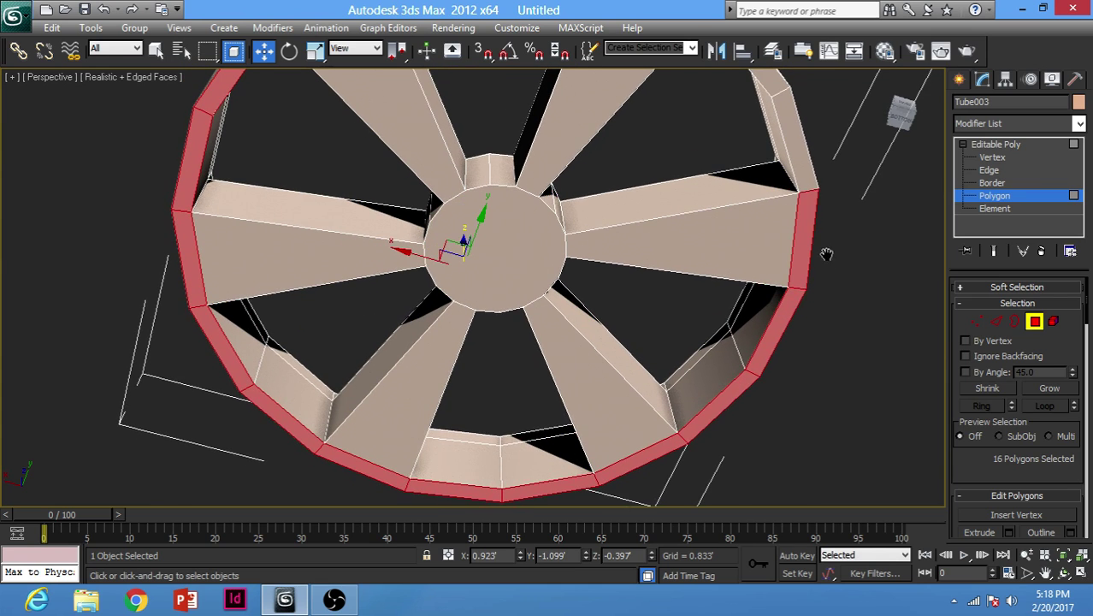
middle_click_drag(827, 254, 826, 303)
left_click(801, 212, "ctrl")
left_click(774, 138, "ctrl")
middle_click_drag(775, 187, 754, 235, "alt")
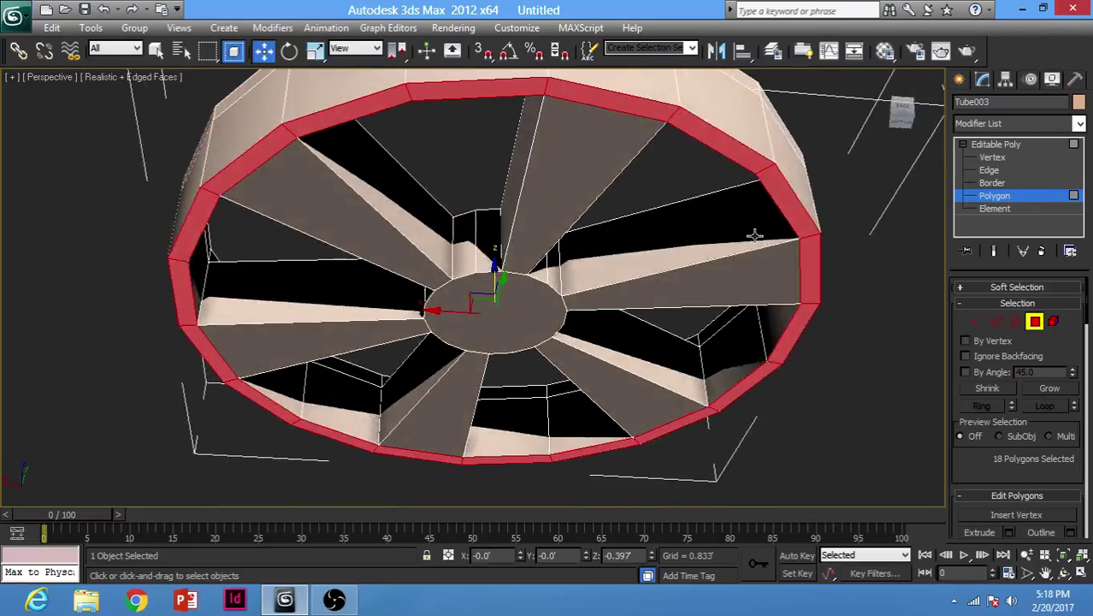
Step: Extrude the selected underside faces of the outer ring downward four times at a height of 0.658' each and confirm
right_click(892, 261)
left_click(752, 310)
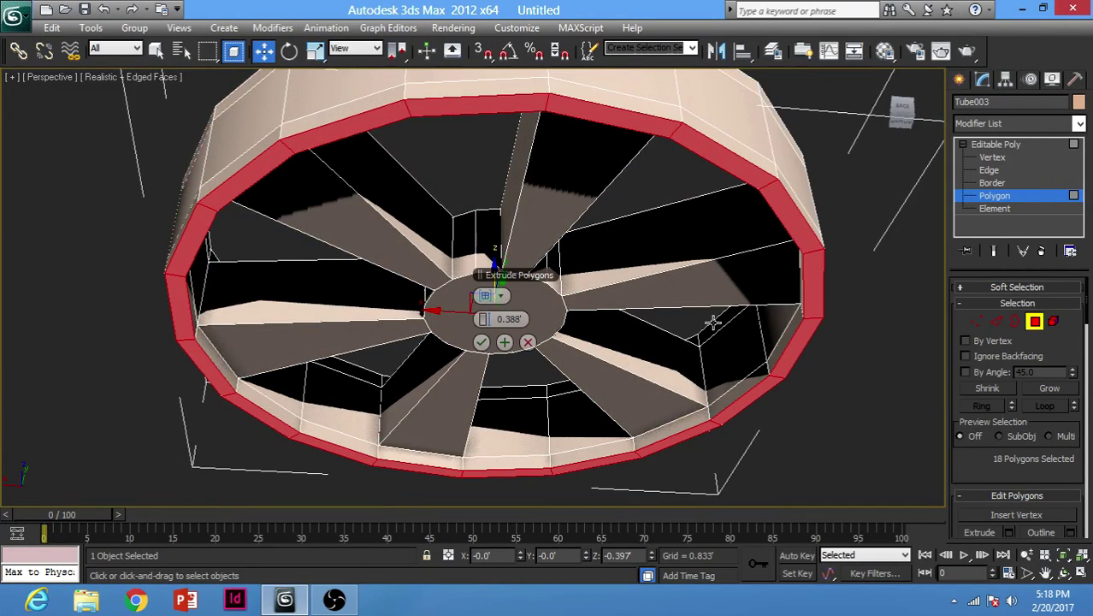
middle_click_drag(712, 324, 616, 287, "alt")
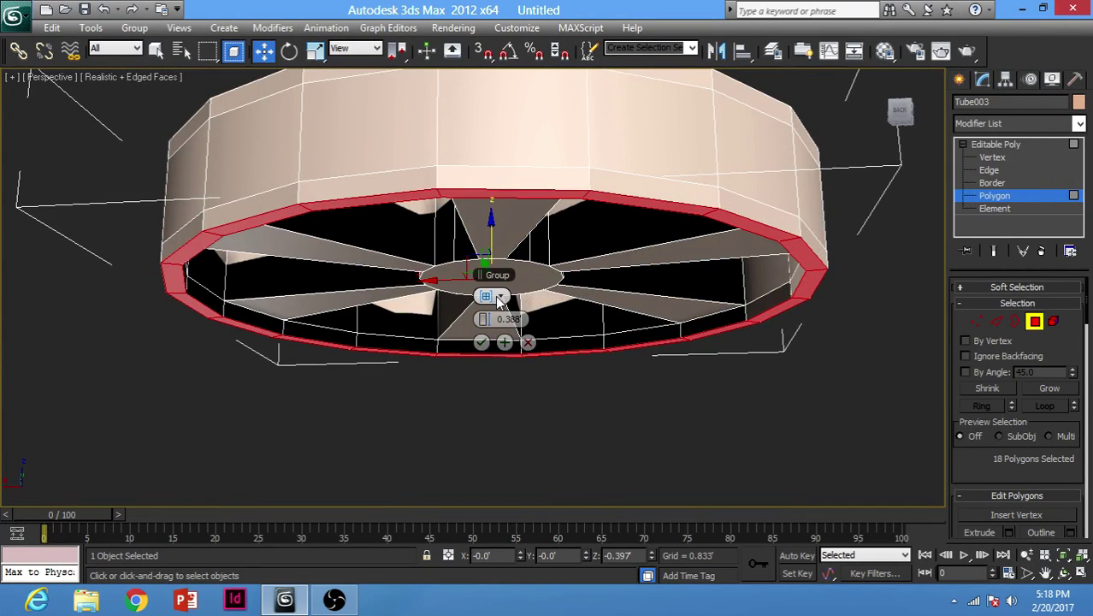
left_click_drag(484, 321, 485, 298)
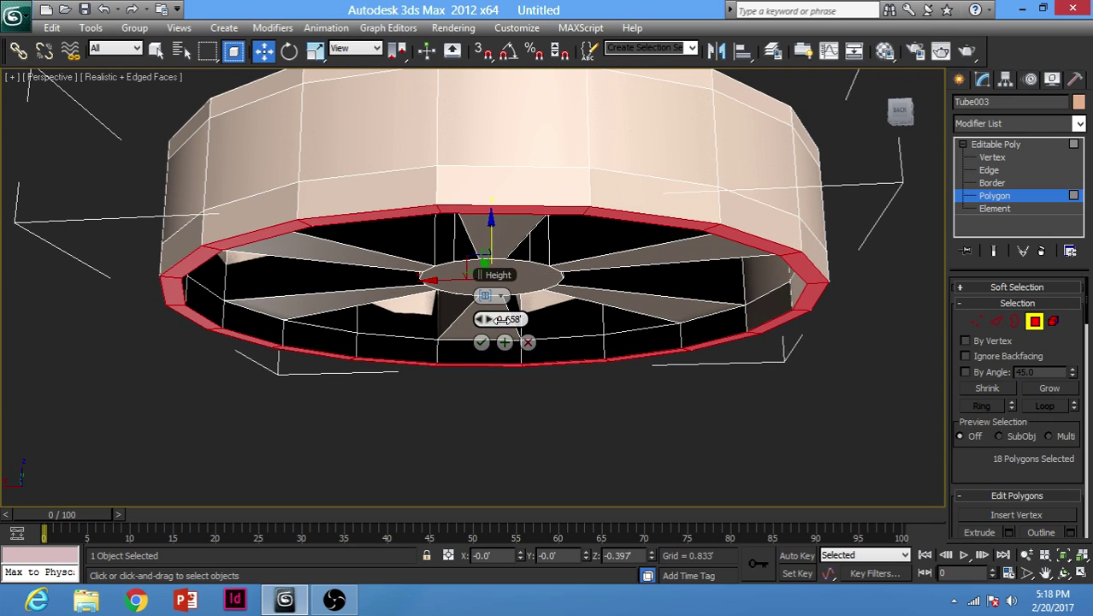
middle_click_drag(625, 320, 618, 303, "alt")
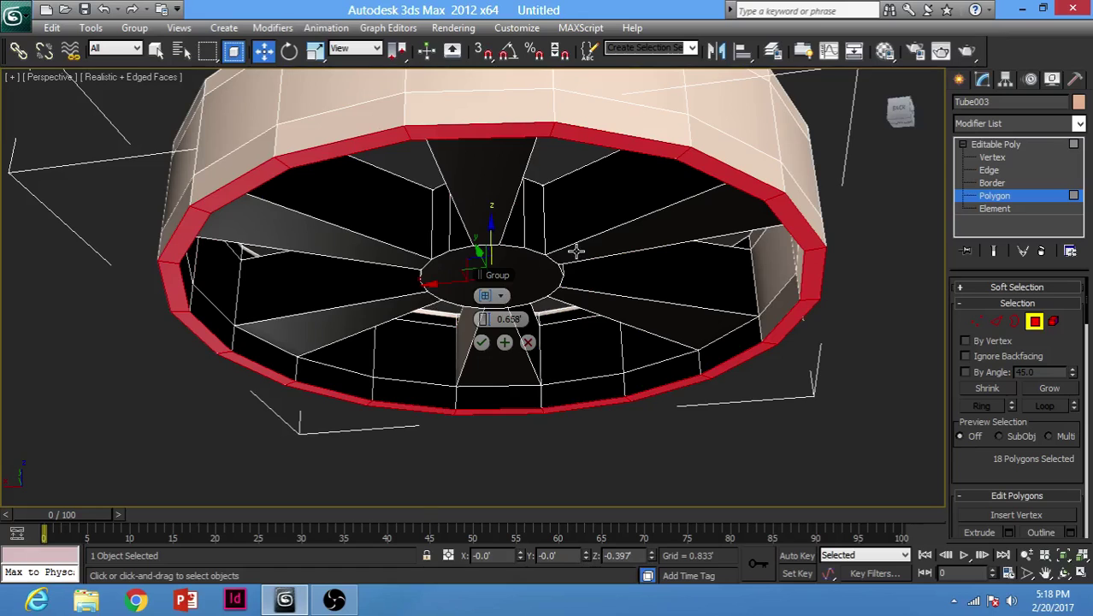
middle_click_drag(575, 252, 574, 217, "alt")
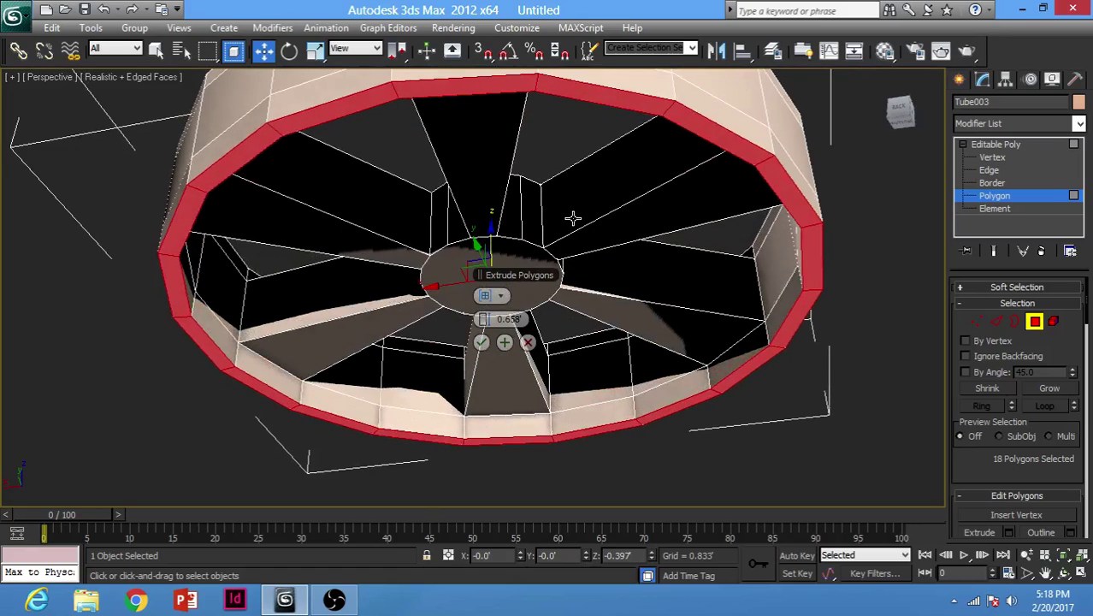
left_click(505, 343)
left_click(505, 343)
left_click(505, 343)
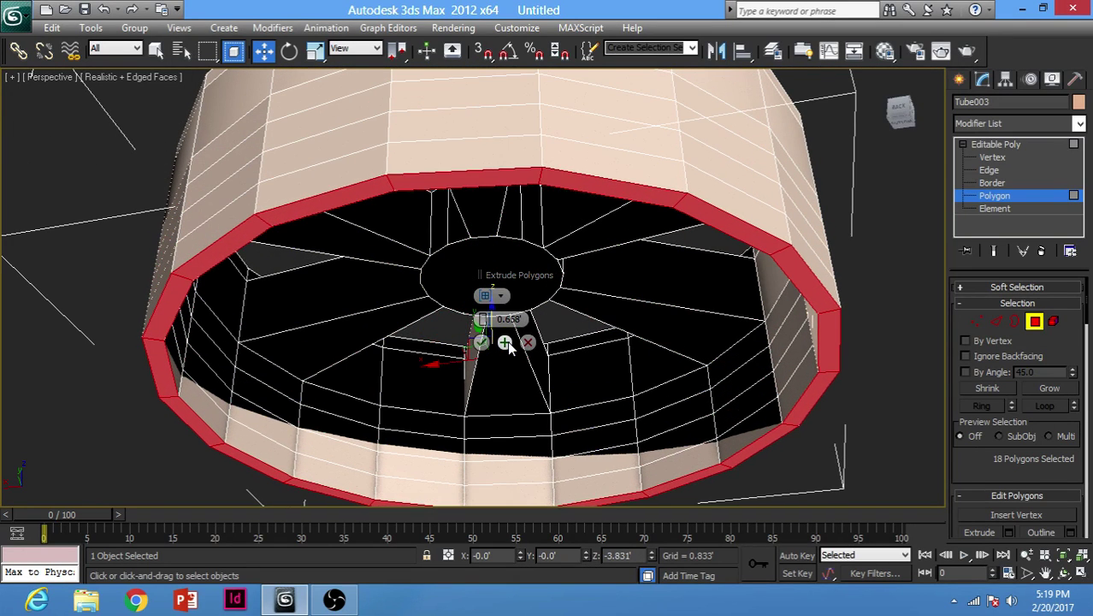
left_click(483, 342)
Step: At Vertex level, select the intermediate vertex rows of the rim's barrel between the top and bottom edges and scale them inward into a waist
scroll(589, 341, "down", 5)
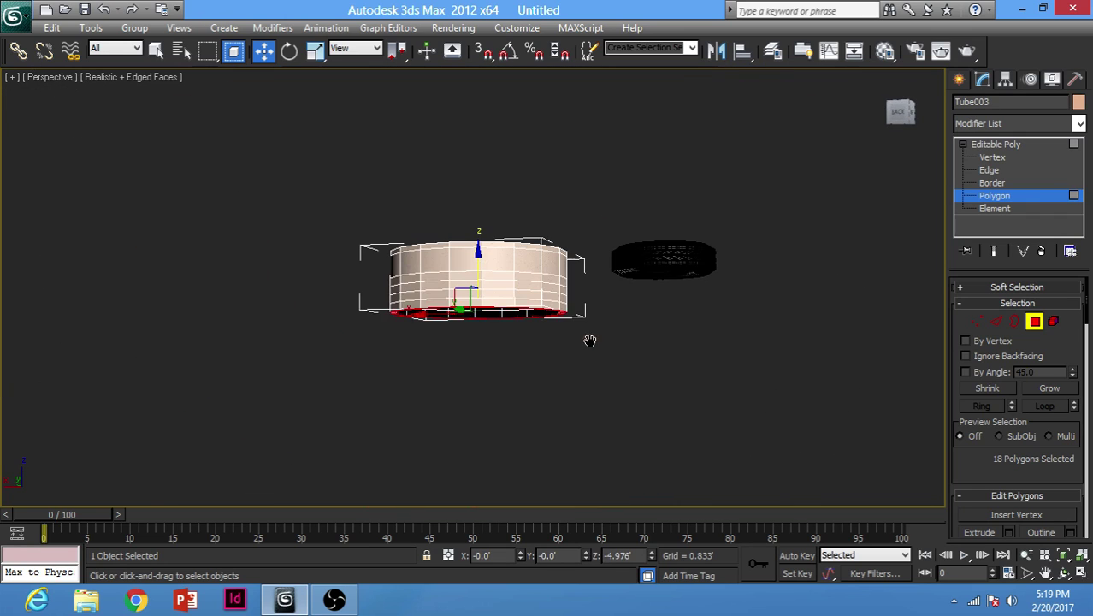
left_click(746, 347)
middle_click_drag(746, 347, 573, 305, "alt")
left_click(1002, 161)
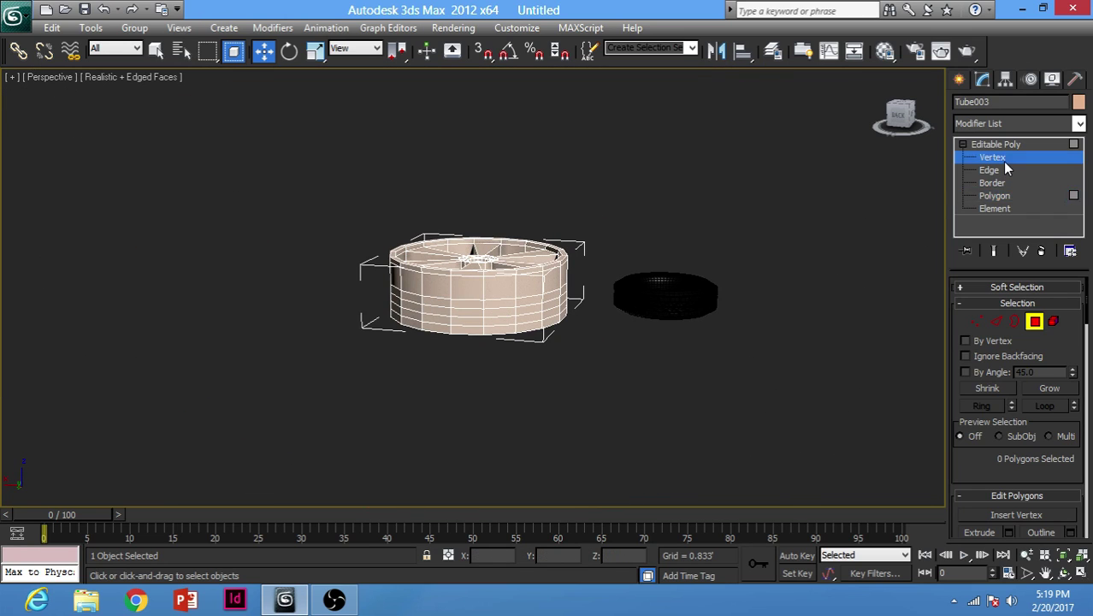
middle_click_drag(591, 269, 515, 270)
key("alt+w")
left_click(513, 268)
key("alt+w")
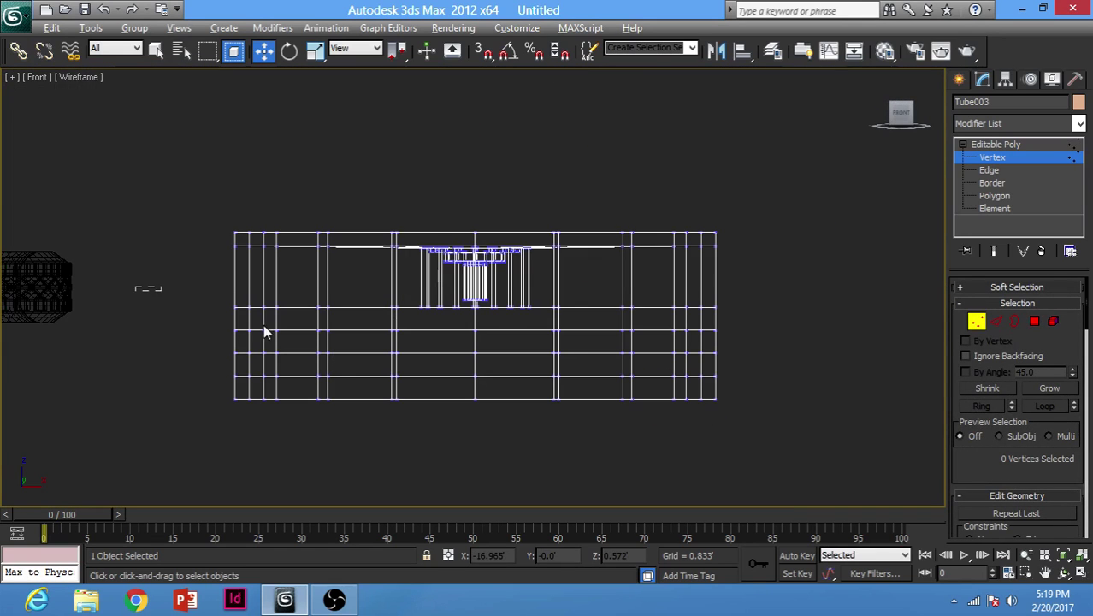
left_click_drag(793, 371, 808, 393)
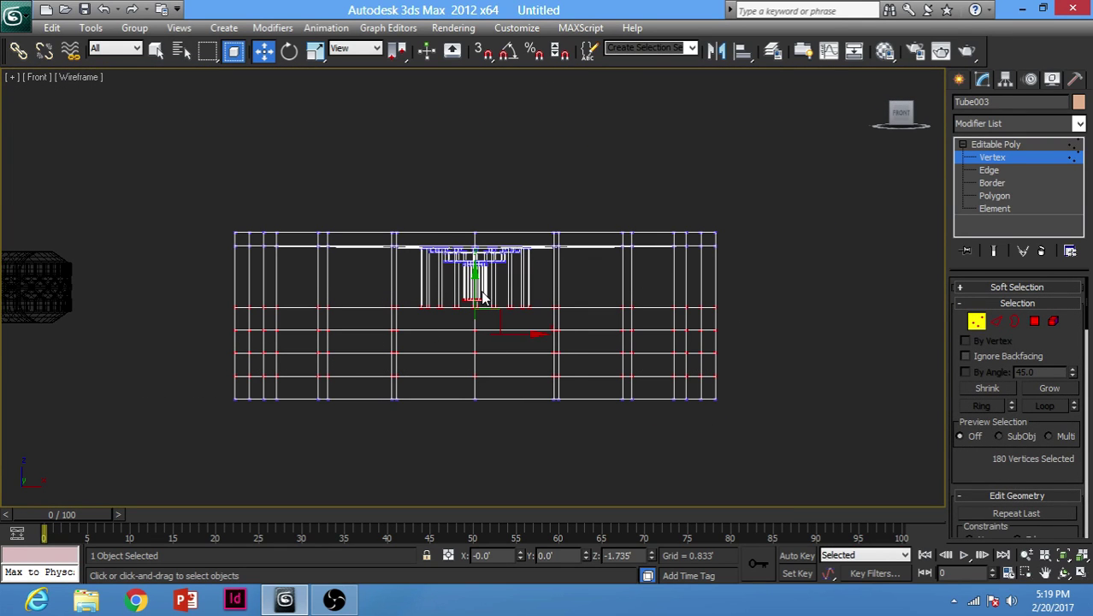
left_click_drag(475, 281, 482, 319)
key("alt+w")
middle_click(701, 386)
key("alt+w")
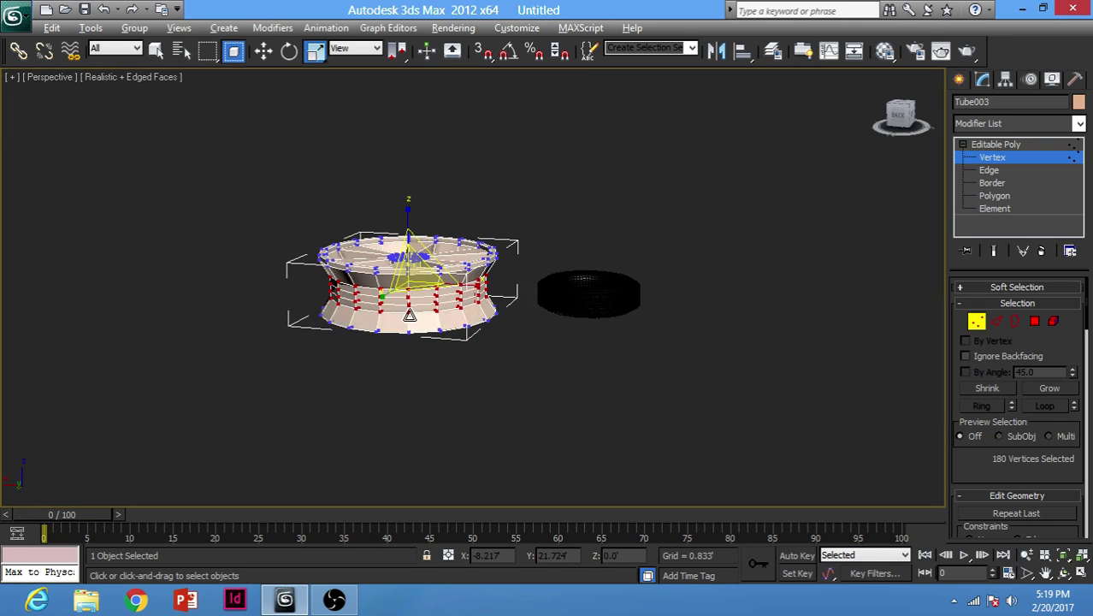
Step: Leave Vertex level, reselect the whole rim, frame it, and turn off the edged-faces display
middle_click_drag(409, 314, 411, 337, "alt")
left_click(995, 155)
left_click(667, 190)
left_click(382, 256)
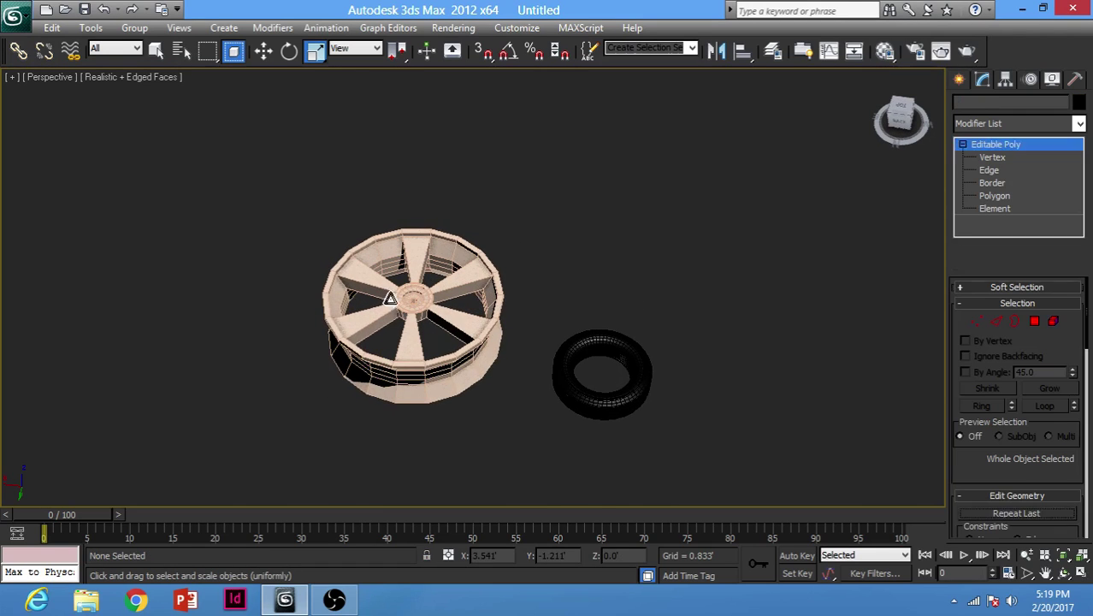
key("z")
key("F4")
middle_click_drag(841, 249, 842, 243, "alt")
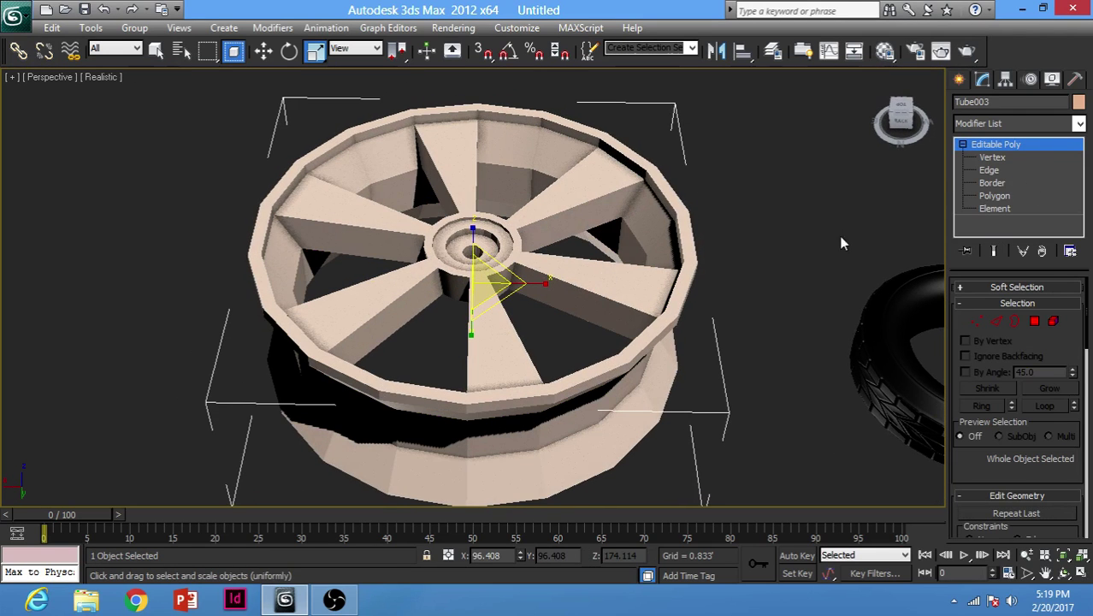
Step: Apply a TurboSmooth modifier to the rim
left_click(1042, 127)
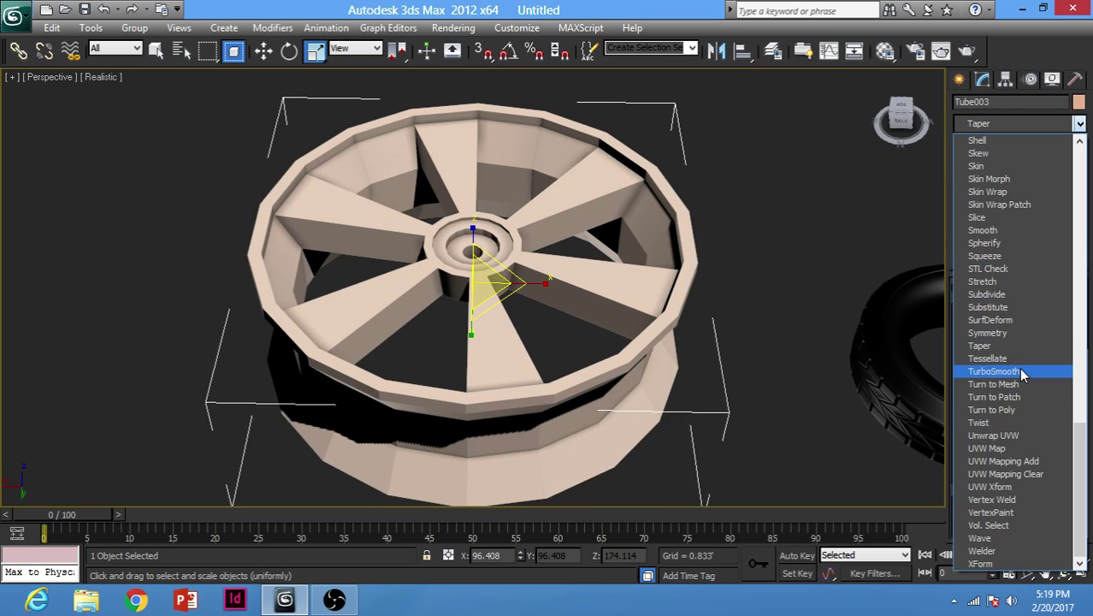
left_click(992, 372)
left_click(704, 286)
left_click_drag(719, 204, 625, 283)
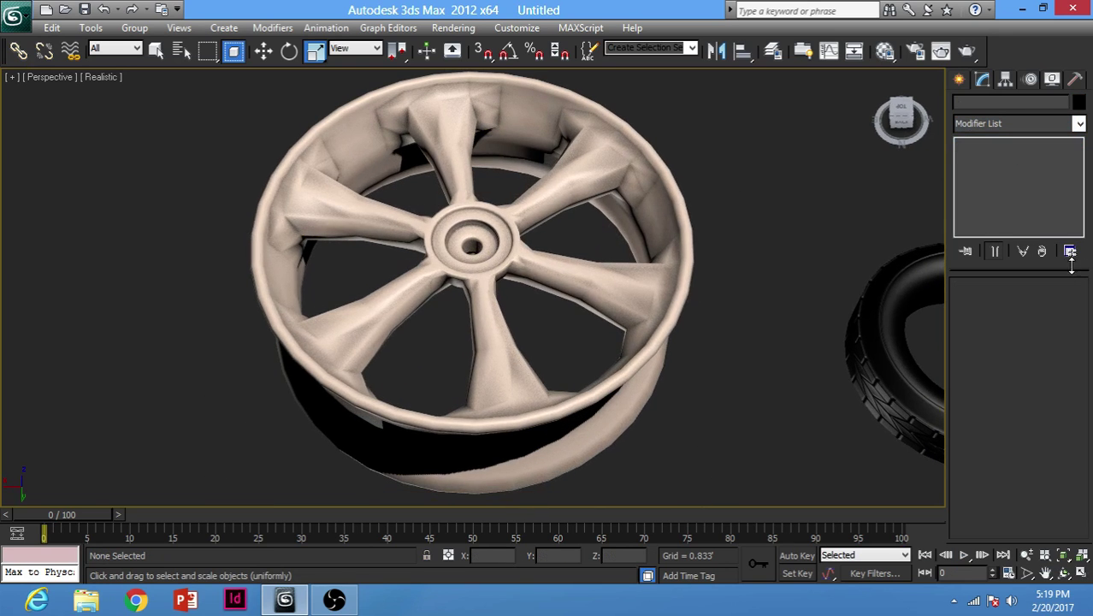
Step: Set the rim's TurboSmooth iterations to 2 and check the smoothed shape from several angles
left_click(603, 184)
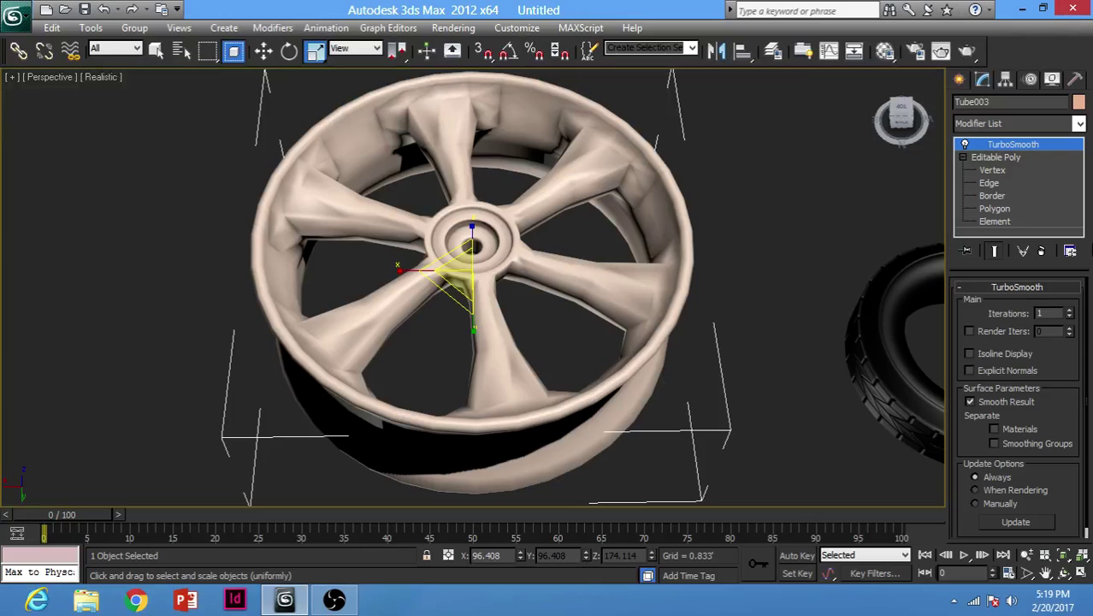
left_click(1071, 311)
left_click(847, 196)
middle_click_drag(795, 295, 786, 330, "alt")
scroll(786, 329, "down", 5)
middle_click_drag(504, 256, 494, 203, "alt")
middle_click_drag(502, 272, 511, 325, "alt")
scroll(503, 257, "up", 4)
scroll(506, 304, "down", 4)
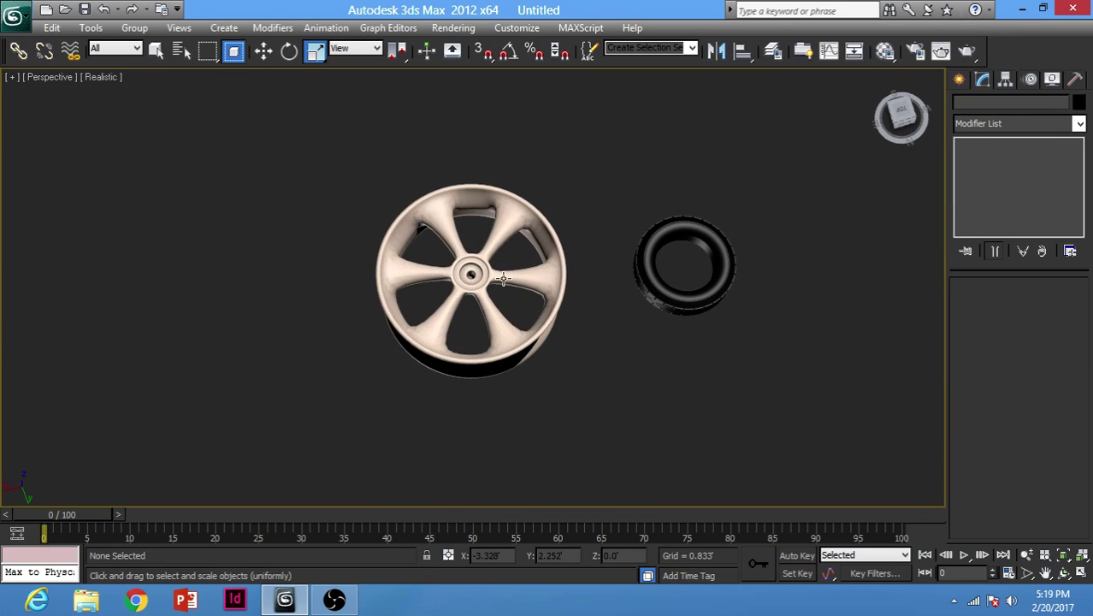
Step: In the Top view, select the tire group and set its X, Y and Z position to 0
left_click(524, 284)
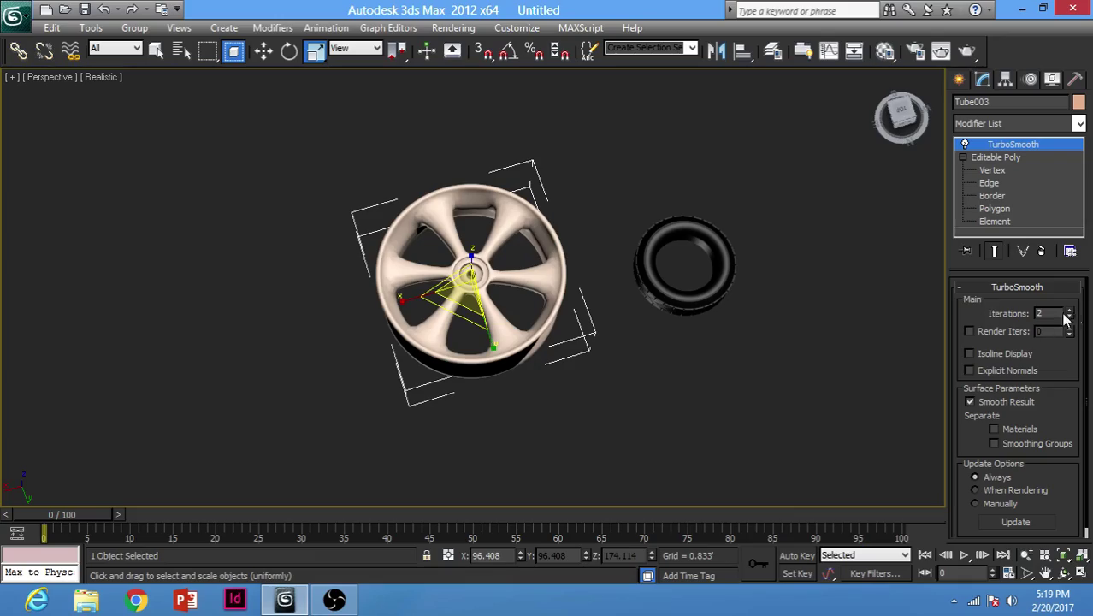
key("alt+w")
right_click(462, 213)
key("alt+w")
scroll(464, 213, "down", 5)
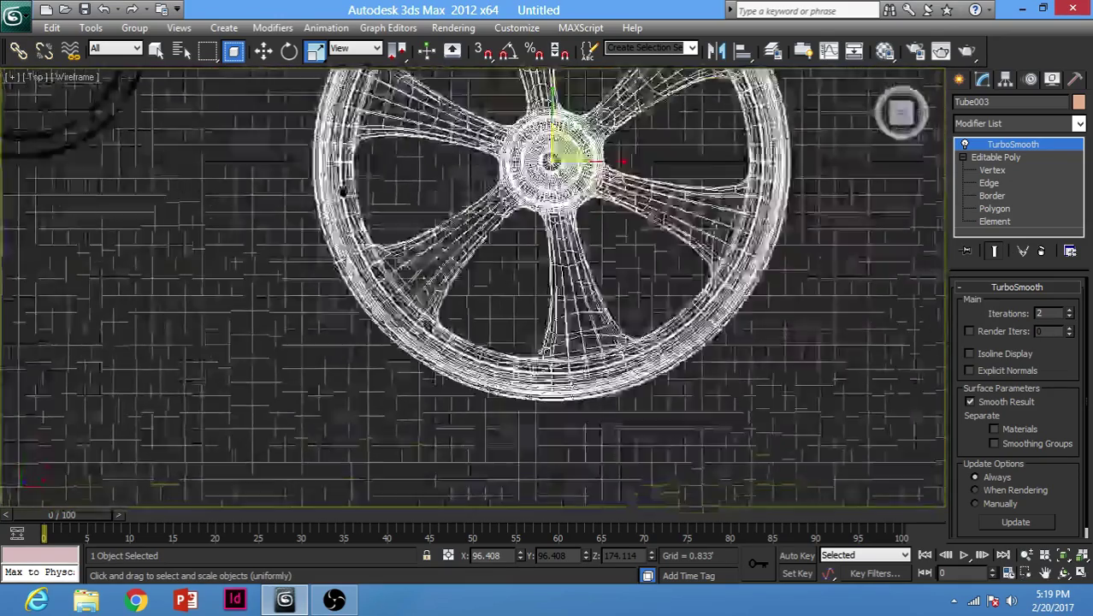
left_click_drag(336, 116, 287, 162)
left_click(285, 141)
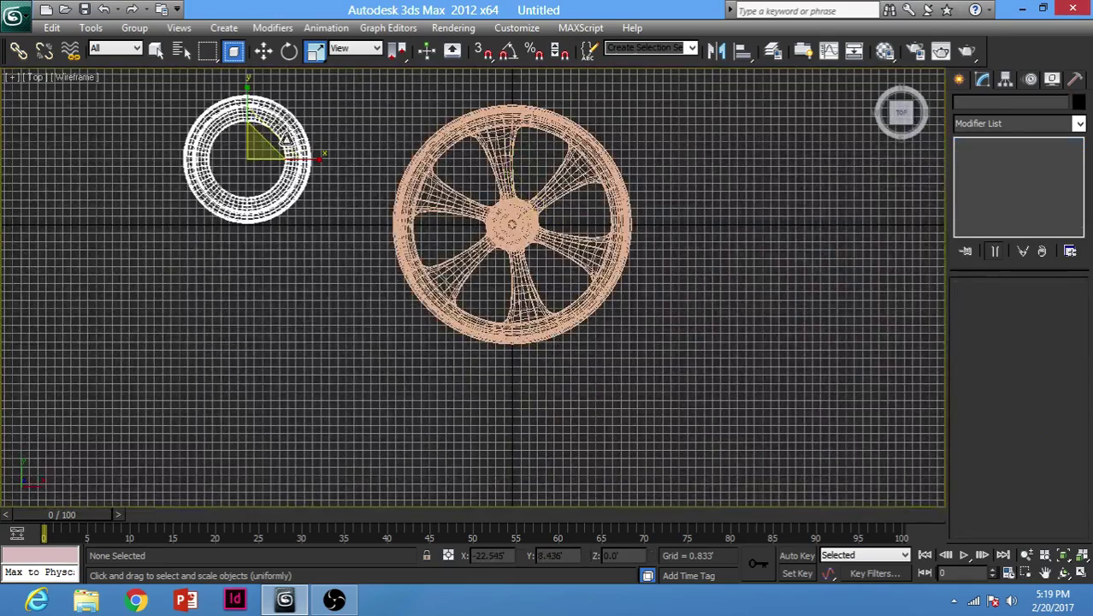
type("w")
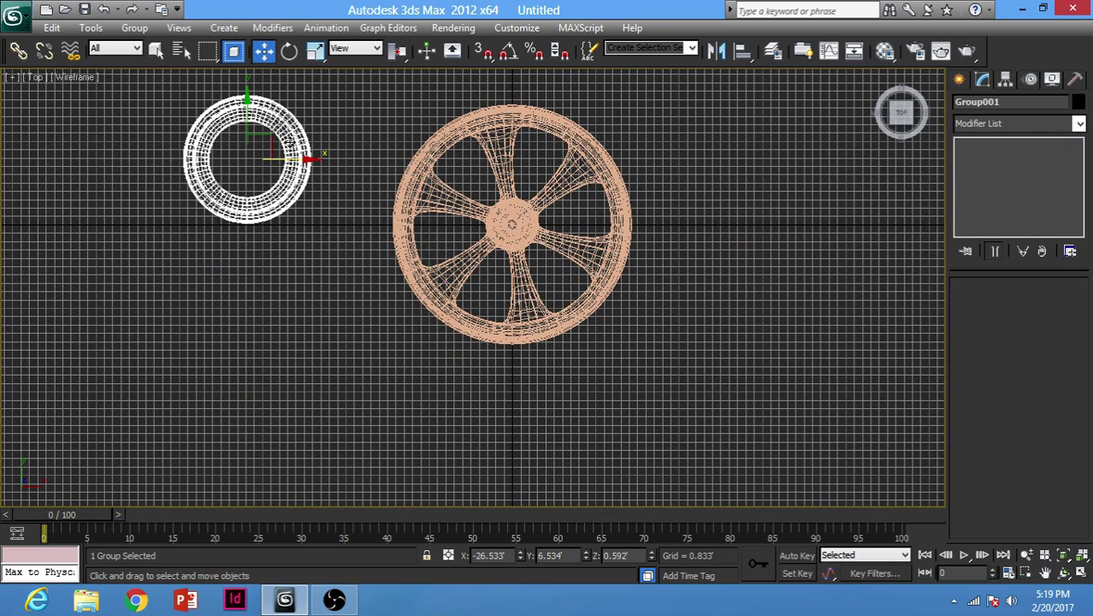
type("0")
key("Tab")
type("0")
key("Tab")
type("0")
key("Tab")
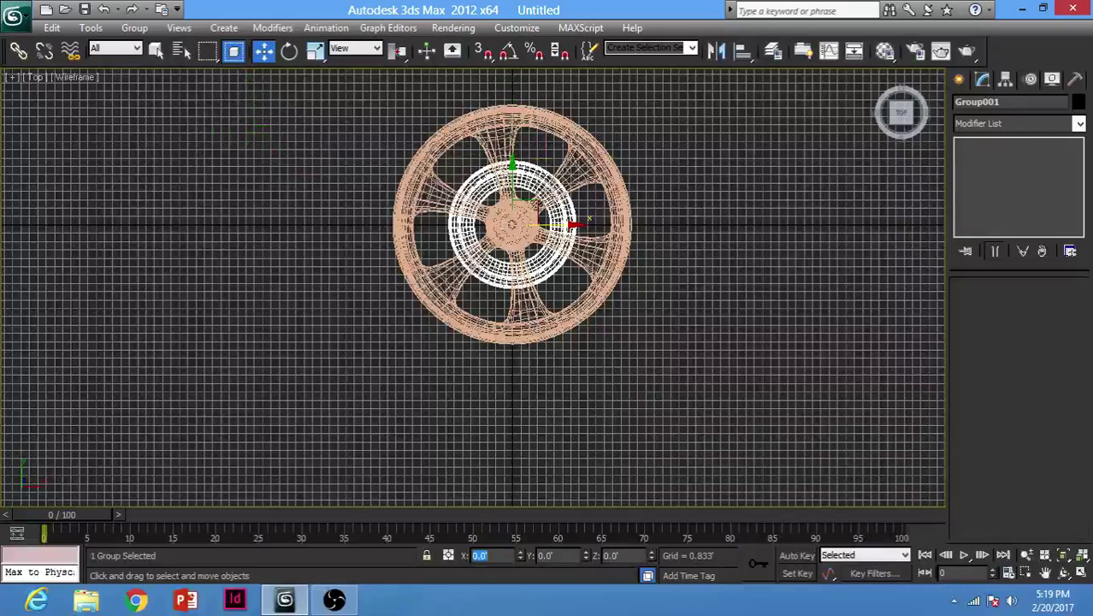
Step: Scale the tire group up uniformly to about 309% so it fits around the rim, and check the fit in the Perspective view
left_click(522, 220)
key("r")
key("ctrl+z")
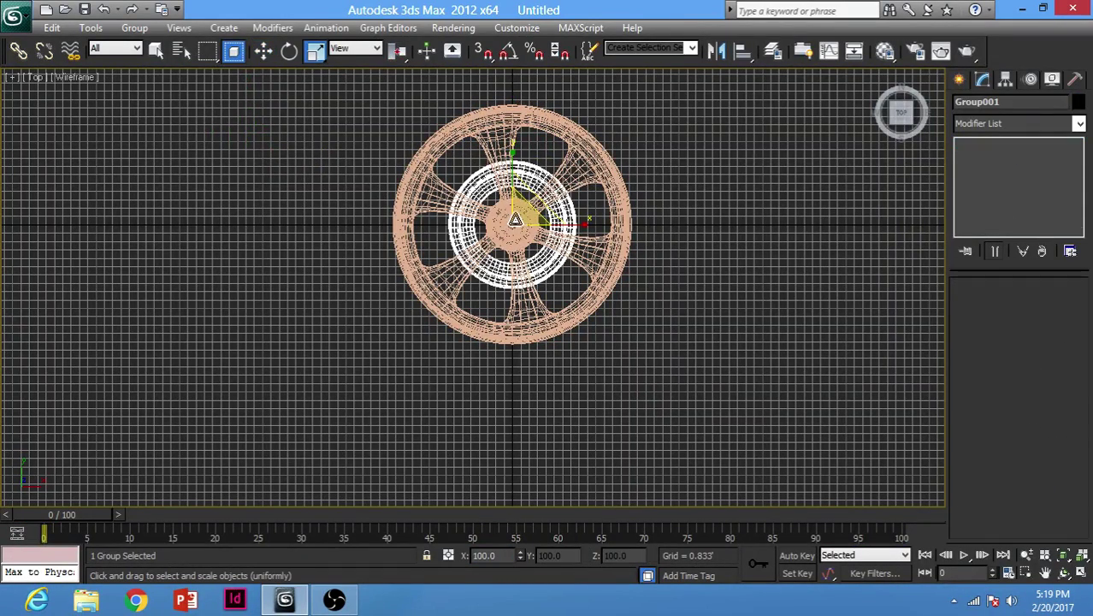
left_click_drag(516, 220, 582, 114)
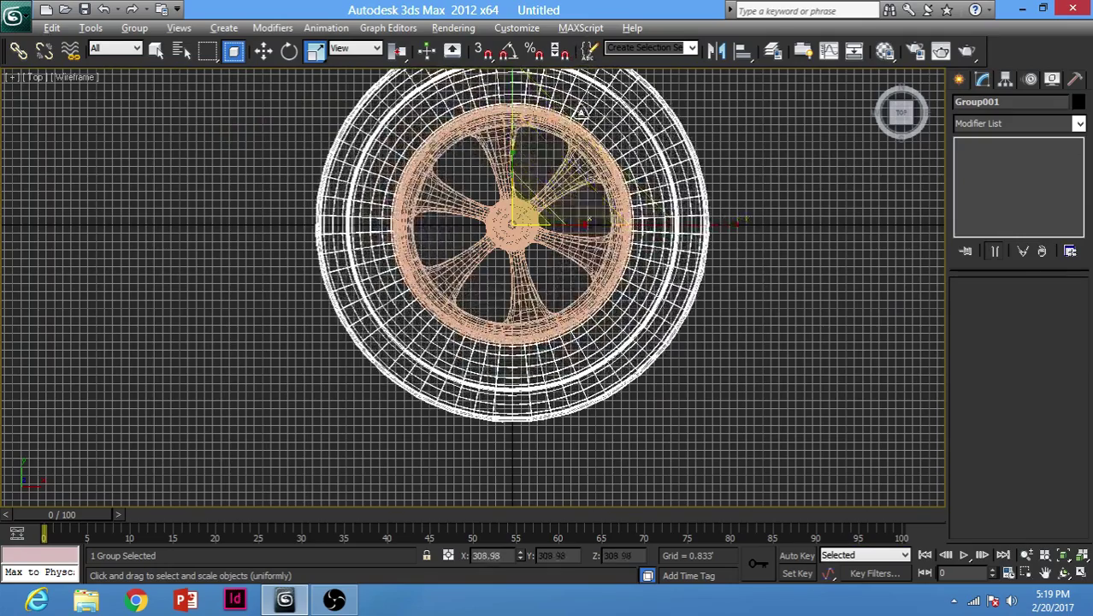
key("alt+w")
right_click(555, 329)
key("alt+w")
scroll(554, 329, "up", 2)
left_click(801, 265)
middle_click_drag(547, 301, 547, 288, "alt")
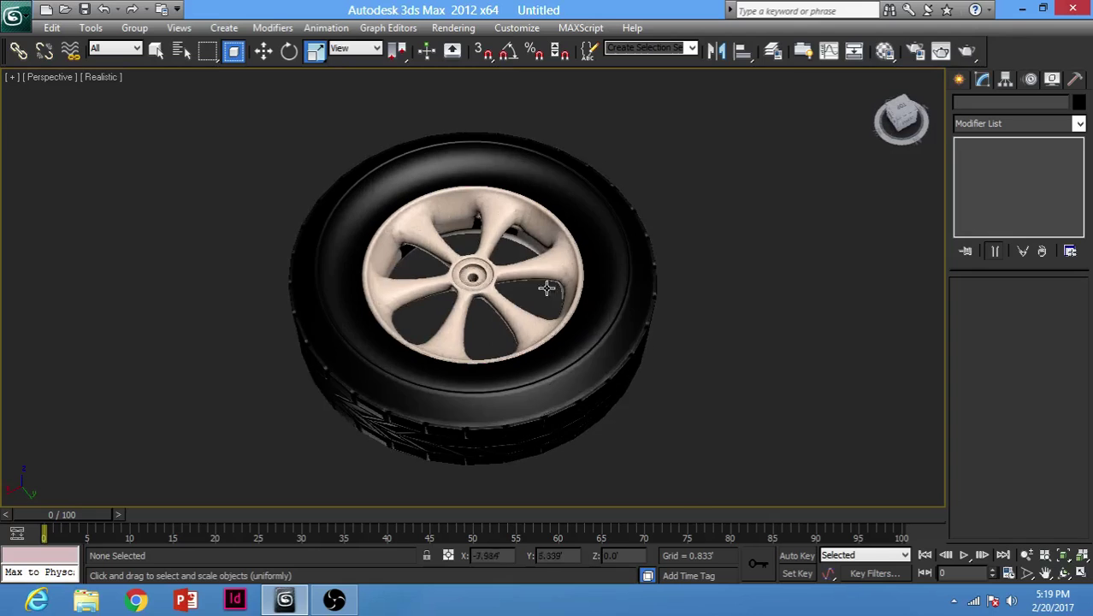
Step: Examine the smoothed rim and its fit inside the tire from several angles
scroll(511, 276, "up", 4)
left_click(590, 237)
middle_click_drag(498, 253, 530, 282, "alt")
key("w")
scroll(530, 282, "down", 3)
left_click(840, 246)
middle_click_drag(587, 248, 597, 282, "alt")
scroll(604, 247, "up", 3)
Step: On the rim's Editable Poly, select the full ring of short edges across the face of the outer lip
left_click(647, 201)
middle_click_drag(646, 200, 667, 243, "alt")
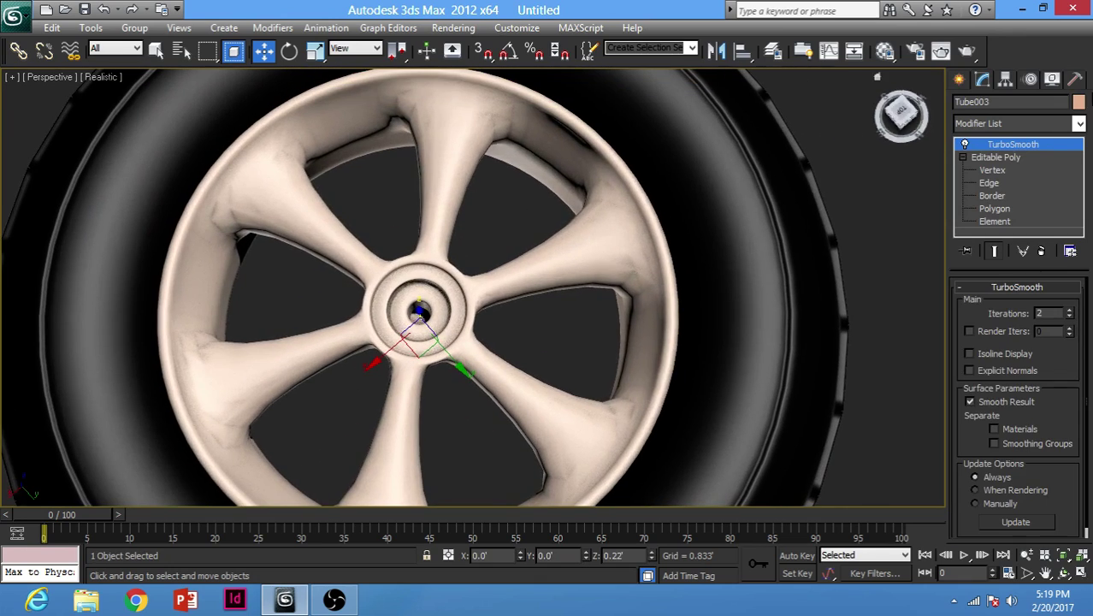
left_click(1000, 183)
scroll(644, 229, "up", 4)
middle_click_drag(578, 209, 658, 328)
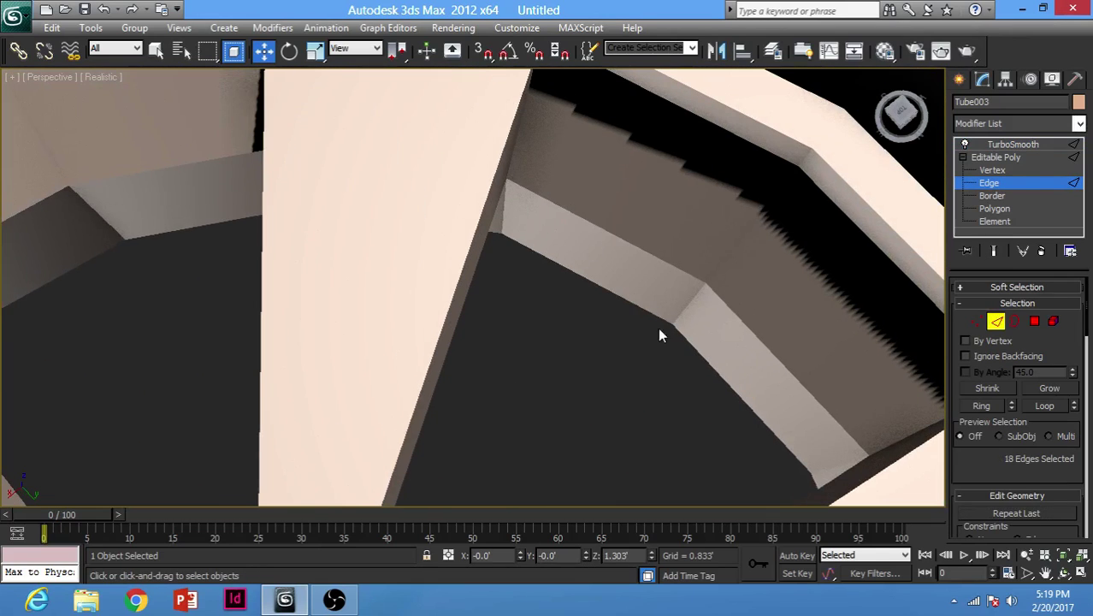
key("F4")
middle_click_drag(719, 227, 725, 246, "alt")
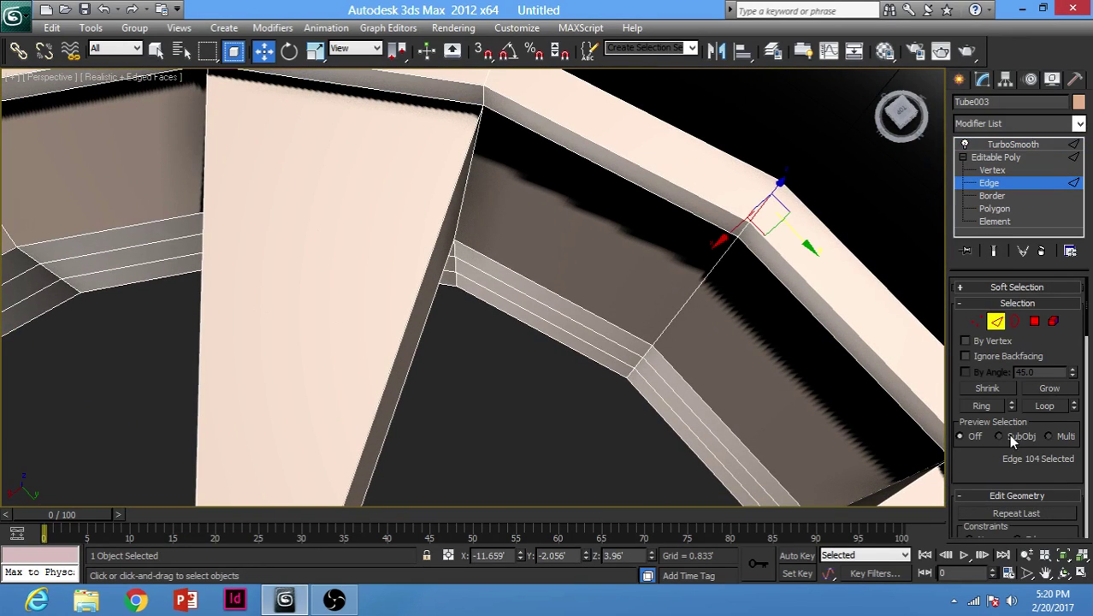
left_click(1003, 406)
scroll(761, 141, "down", 6)
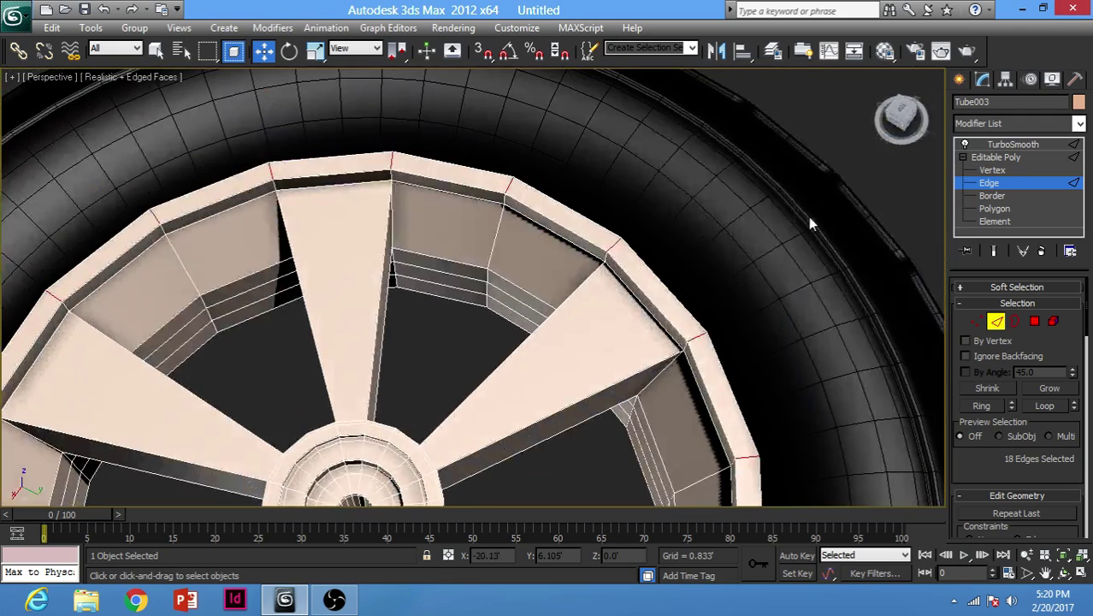
Step: Connect the selected lip edges with 2 segments and a pinch of 99
right_click(809, 219)
left_click(665, 270)
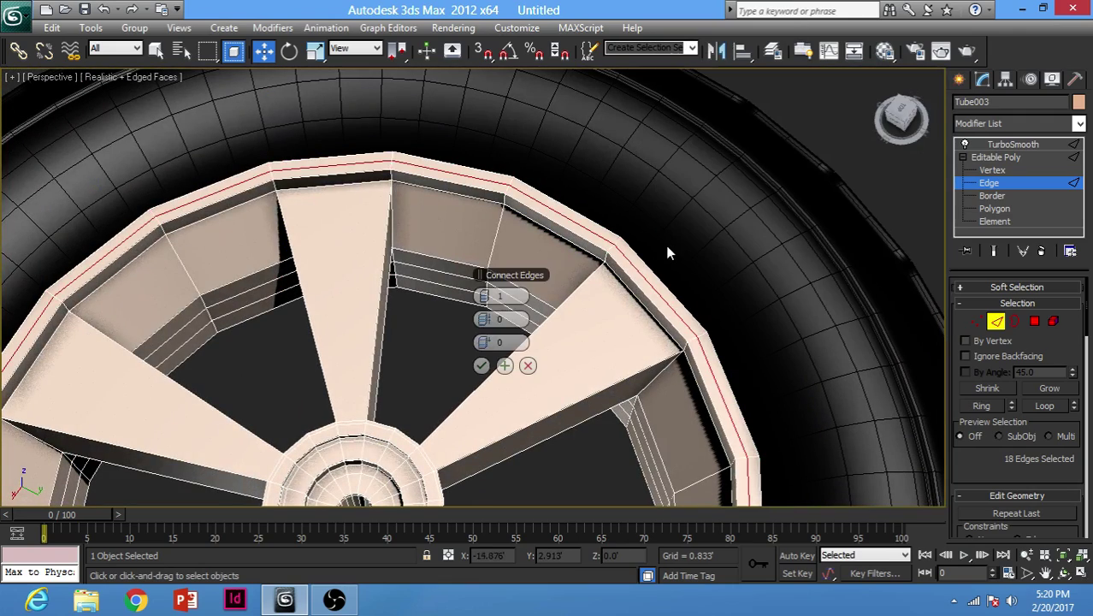
left_click(490, 295)
left_click_drag(508, 319, 400, 306)
type("99")
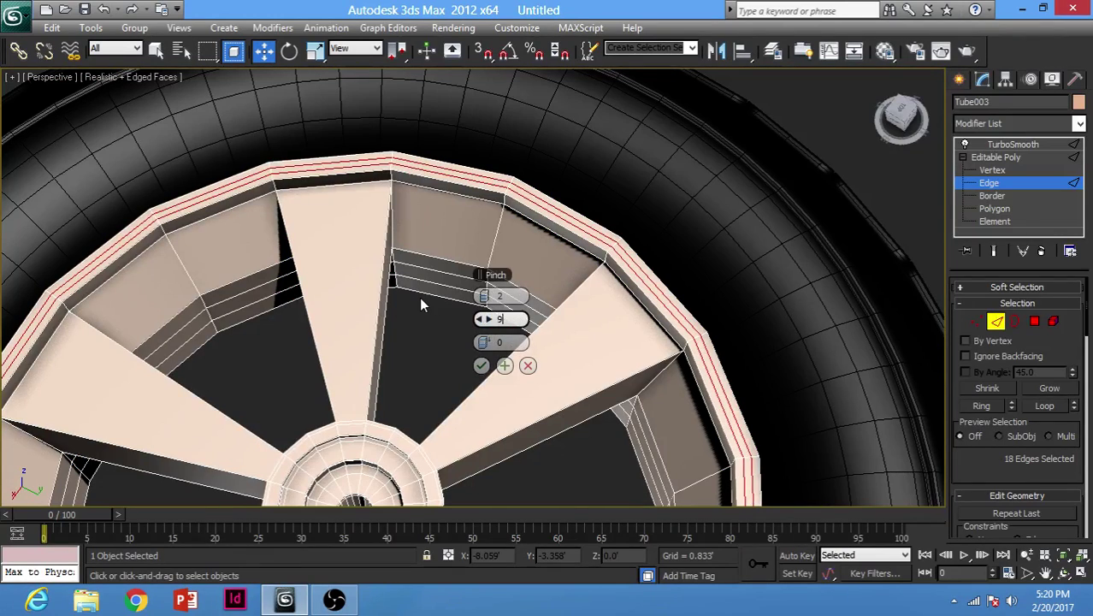
key("Tab")
left_click(482, 365)
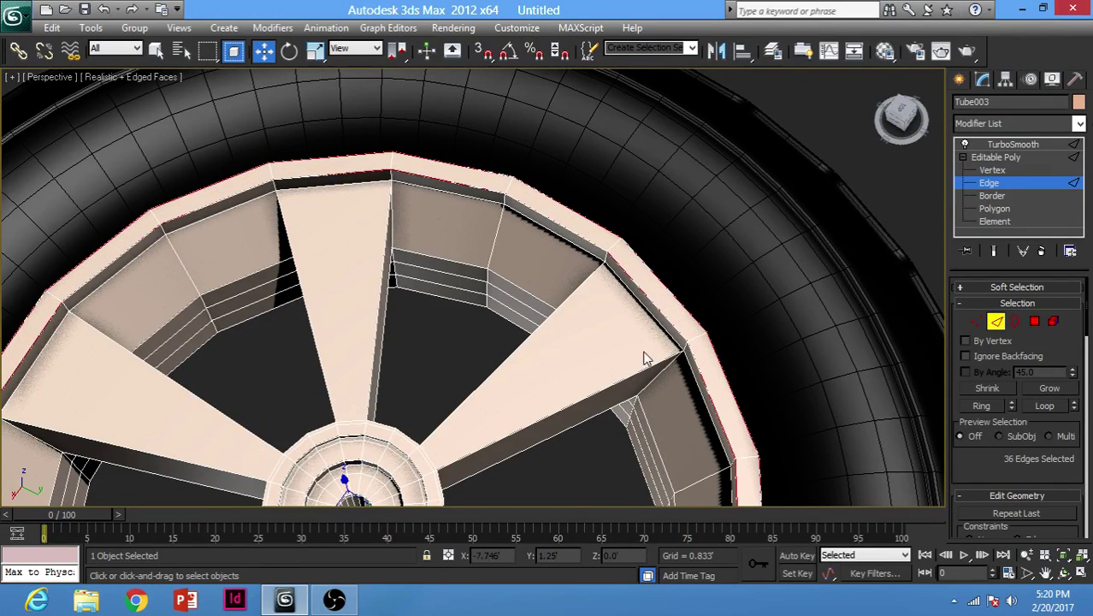
Step: Return to the rim's TurboSmooth level, hide the edged faces and check the smoothed lip on the whole wheel
left_click(1029, 144)
key("z")
key("F4")
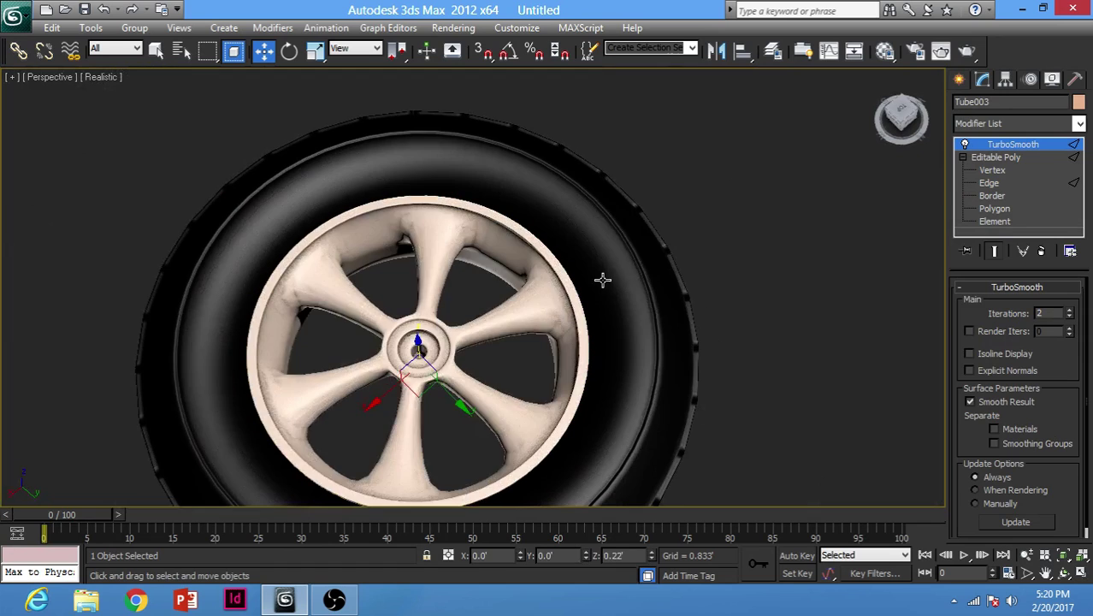
middle_click_drag(727, 231, 558, 308, "alt")
scroll(432, 307, "down", 3)
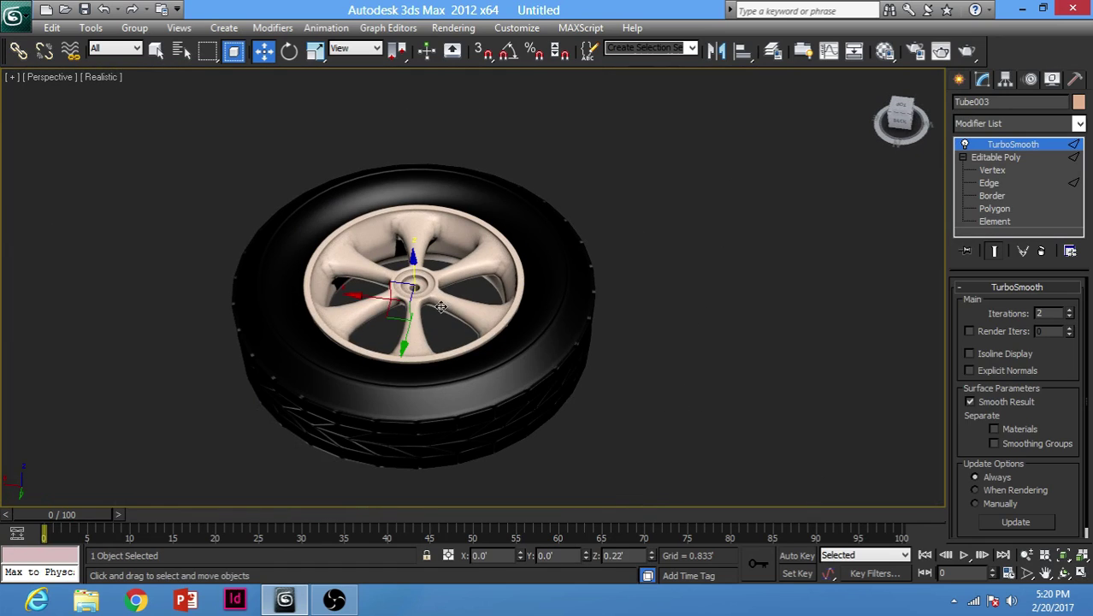
Step: Change the rim's object color to white and deselect it
left_click(1079, 102)
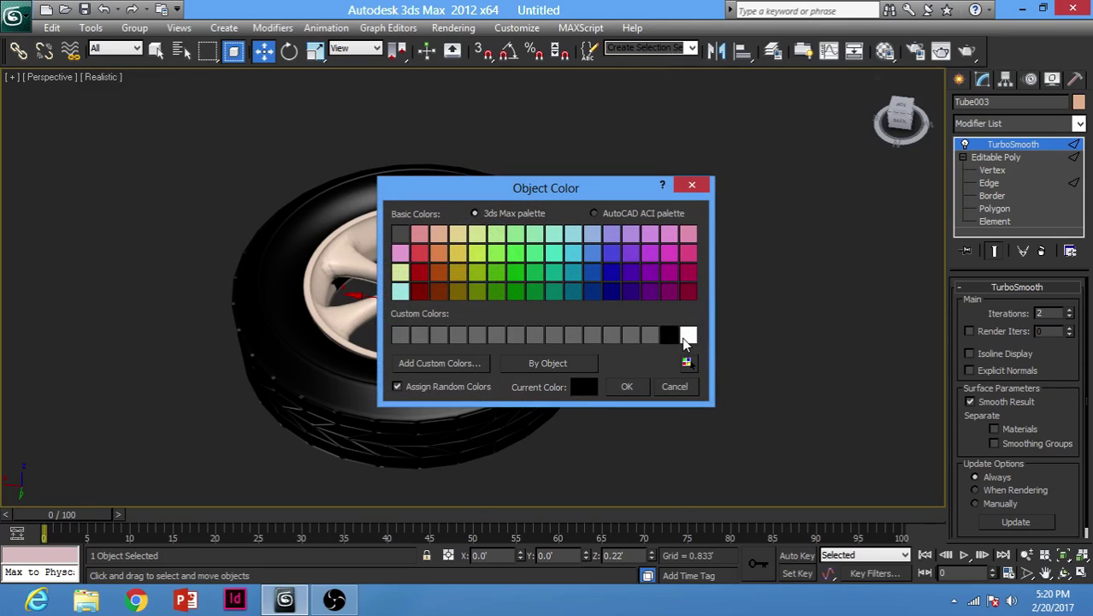
left_click(627, 386)
left_click(678, 382)
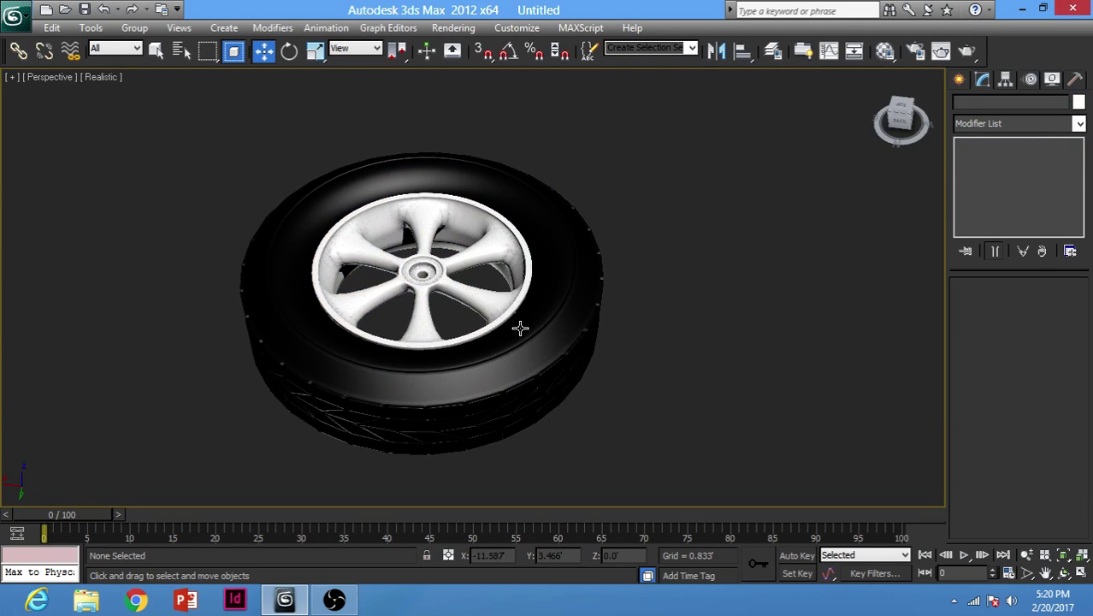
Step: Inspect the finished wheel from the front and at an angle, both close up and as a whole
middle_click_drag(506, 333, 512, 367, "alt")
scroll(478, 285, "up", 4)
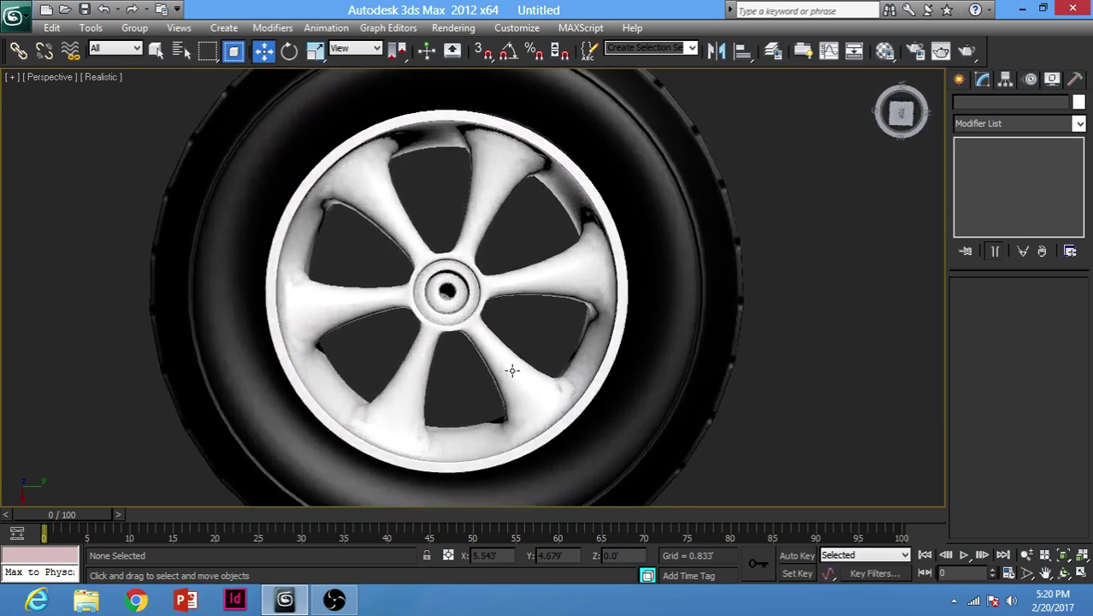
scroll(512, 367, "down", 3)
scroll(513, 319, "up", 2)
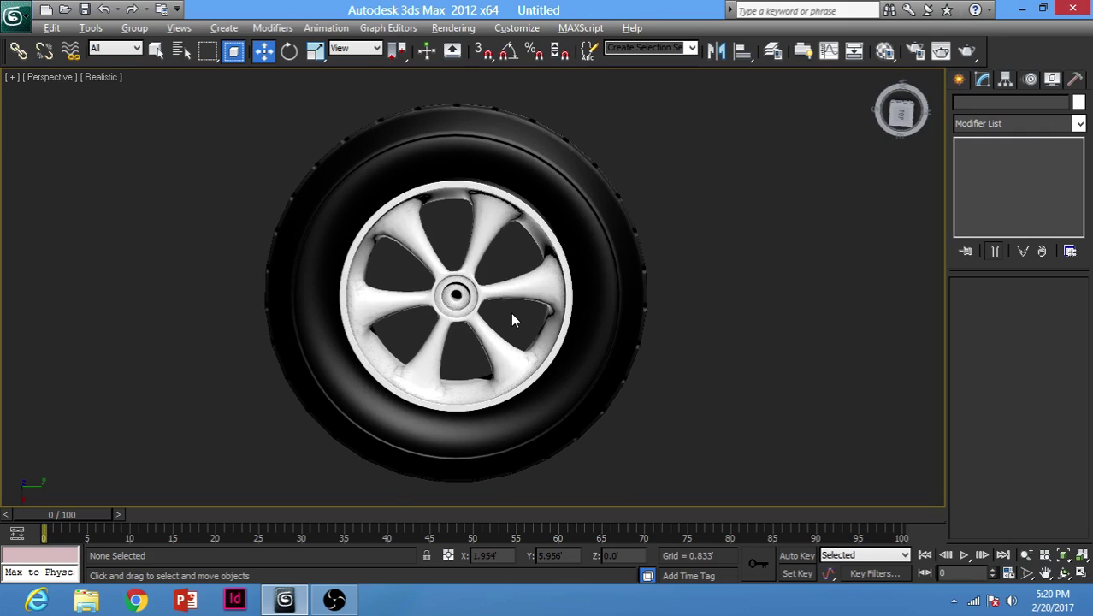
middle_click_drag(503, 329, 544, 247, "alt")
middle_click_drag(487, 289, 505, 313, "alt")
scroll(513, 325, "up", 3)
scroll(525, 336, "down", 5)
scroll(486, 286, "up", 4)
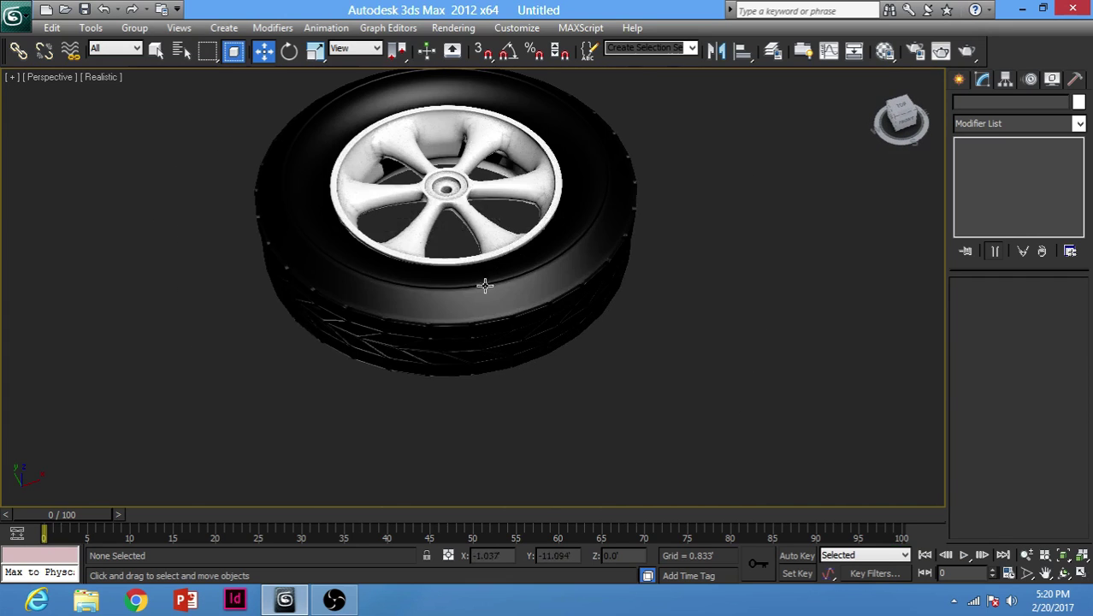